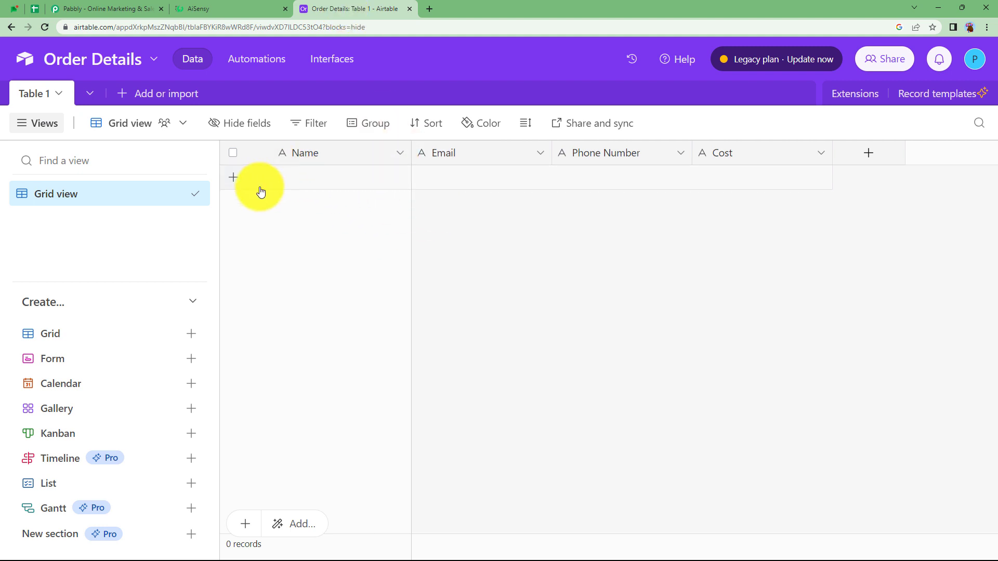
Step: Switch to the Pabbly website, sign in, and open the Pabbly Connect dashboard from the All Apps page
left_click(123, 7)
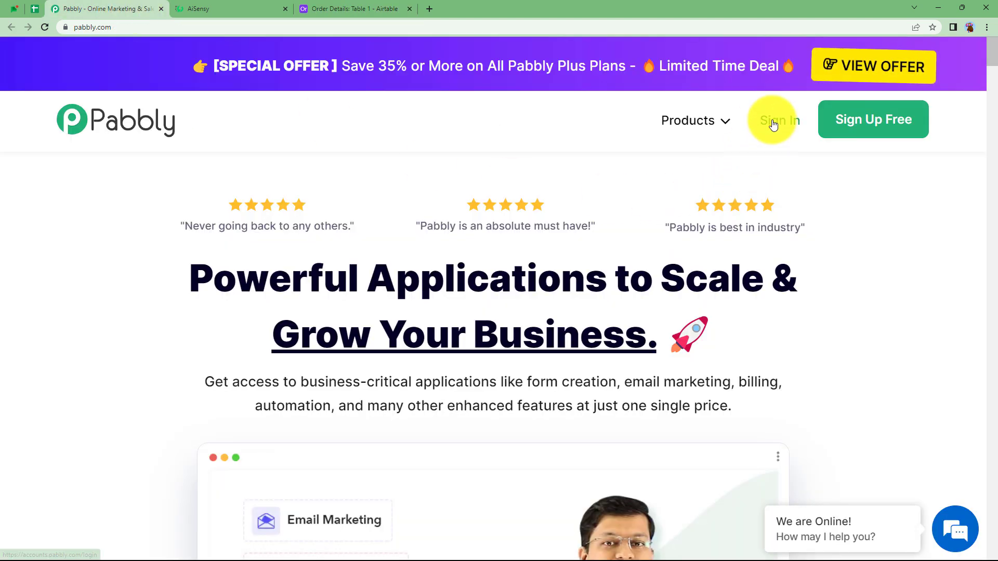
left_click(758, 133)
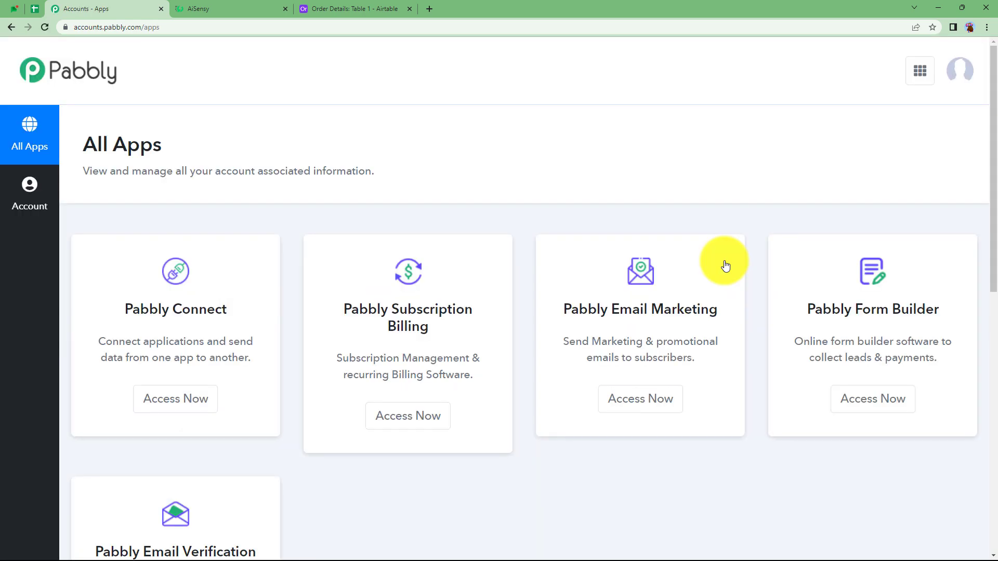
scroll(332, 373, "down", 5)
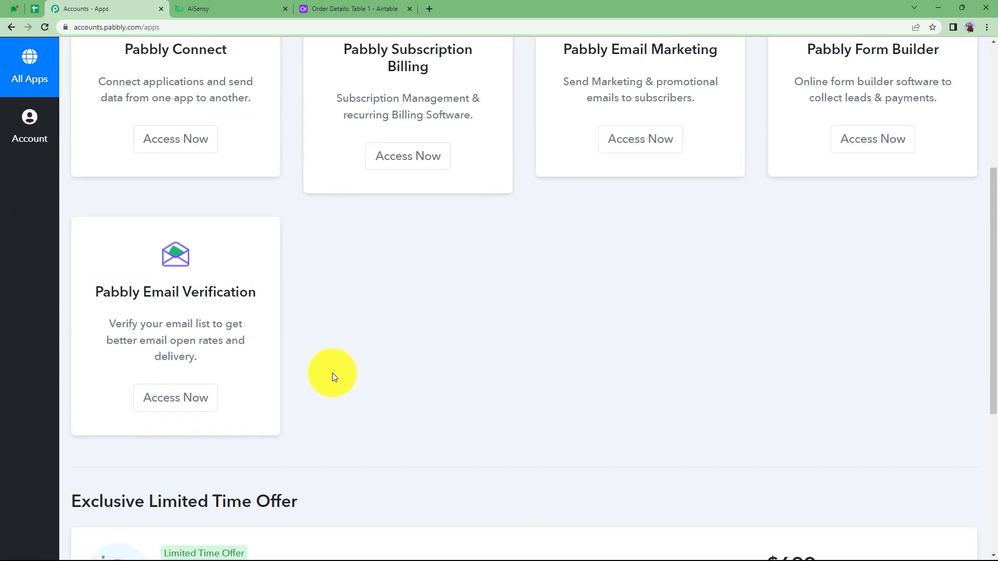
scroll(332, 373, "up", 5)
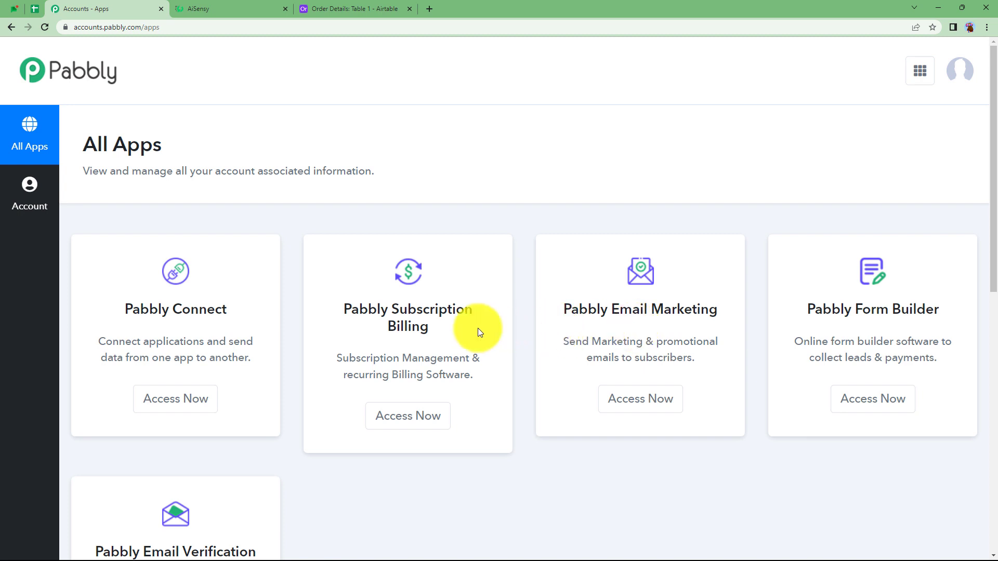
left_click(202, 404)
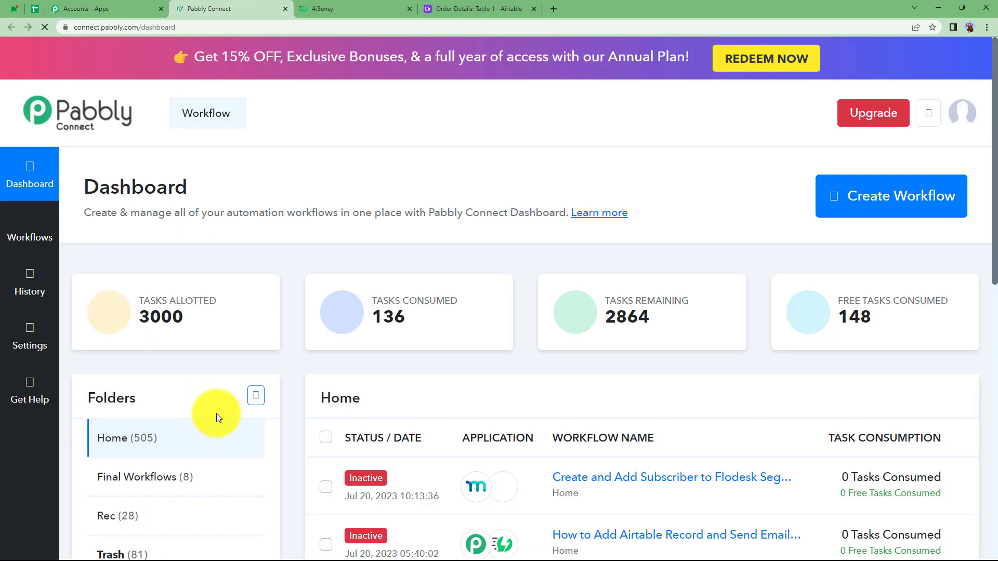
left_click_drag(84, 189, 192, 189)
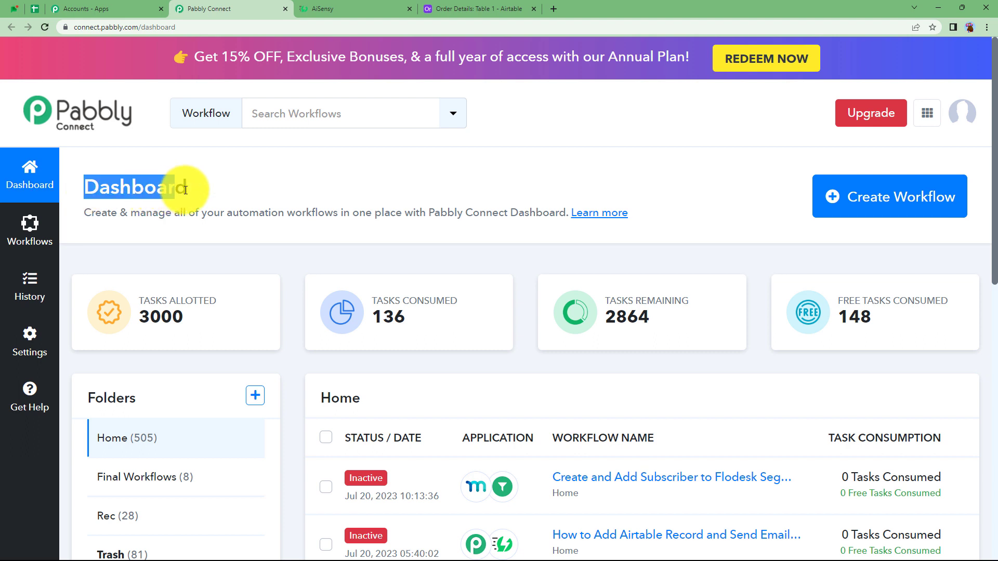
left_click(238, 253)
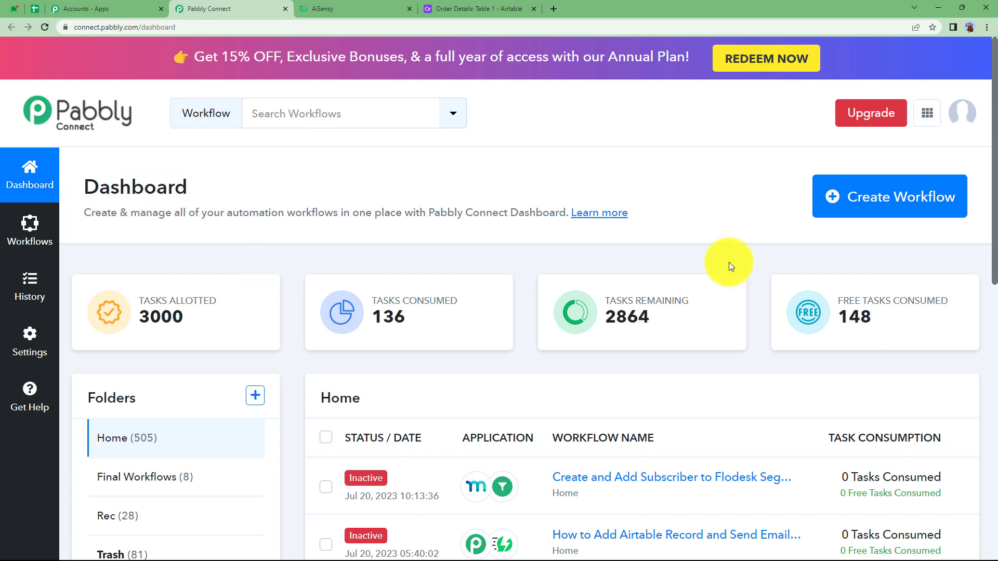
Step: Create a workflow named "Share Pabbly Subscription Billing Invoice on Whatsapp and email and Create Backup on Airtable"
left_click(906, 210)
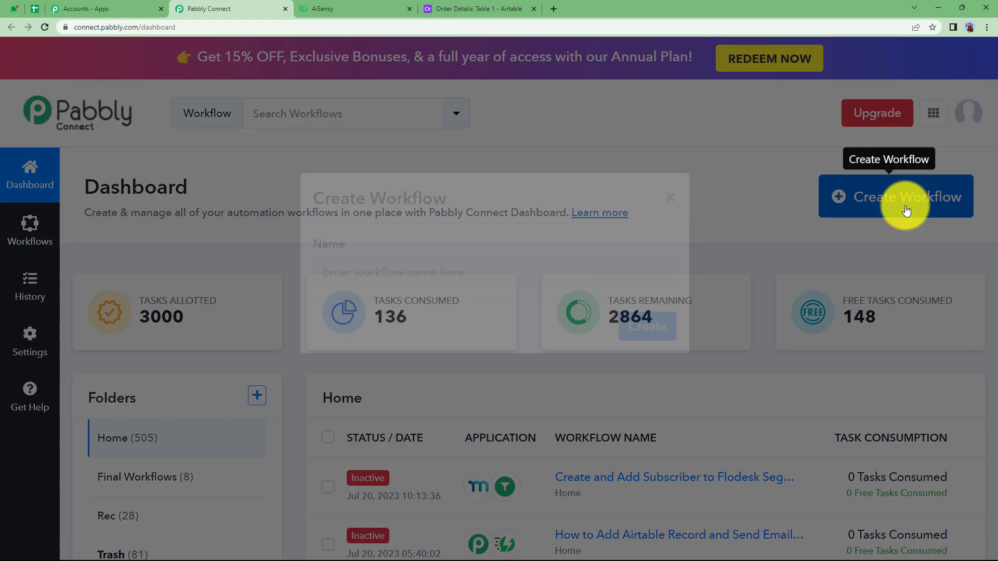
left_click(434, 313)
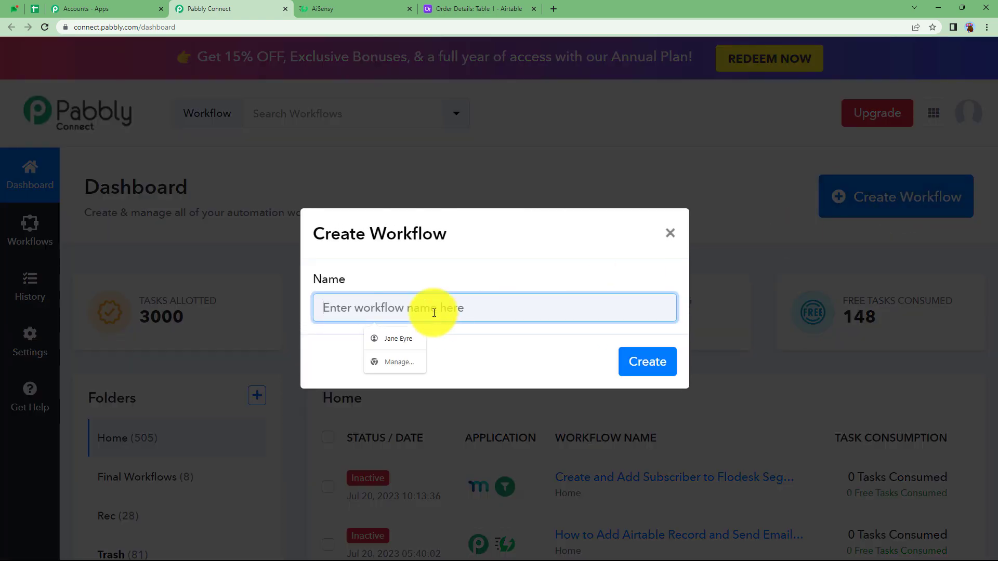
type("S")
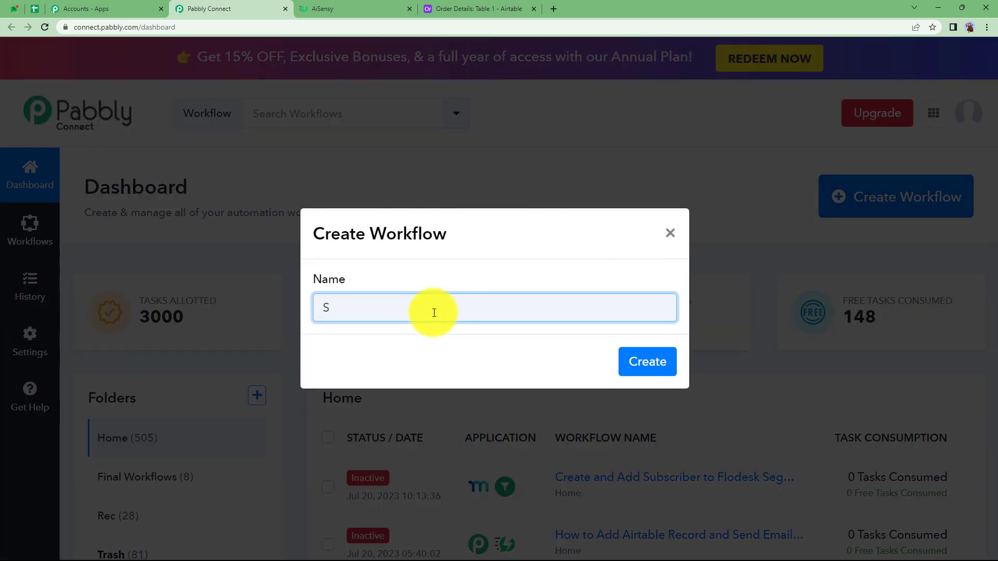
type("hare Pabbly Subscription Billing Invoice on")
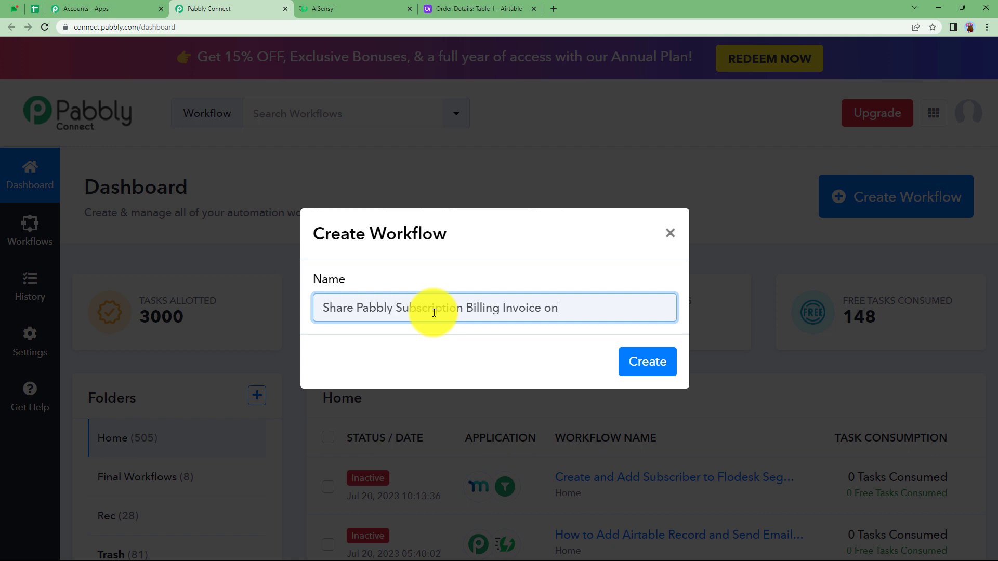
type(" Whatsapp and email and Create Backup on Airtabl")
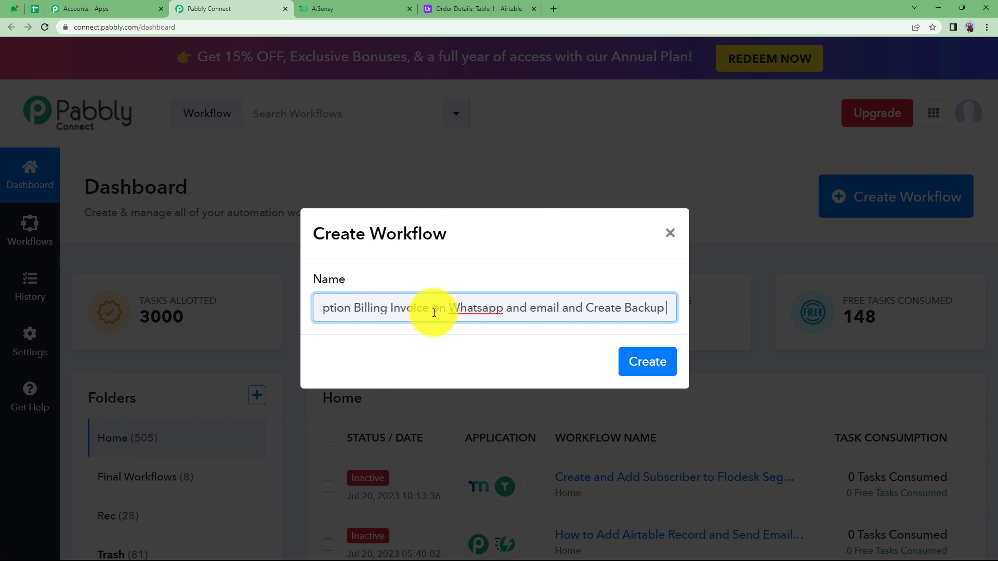
type("e")
left_click(648, 363)
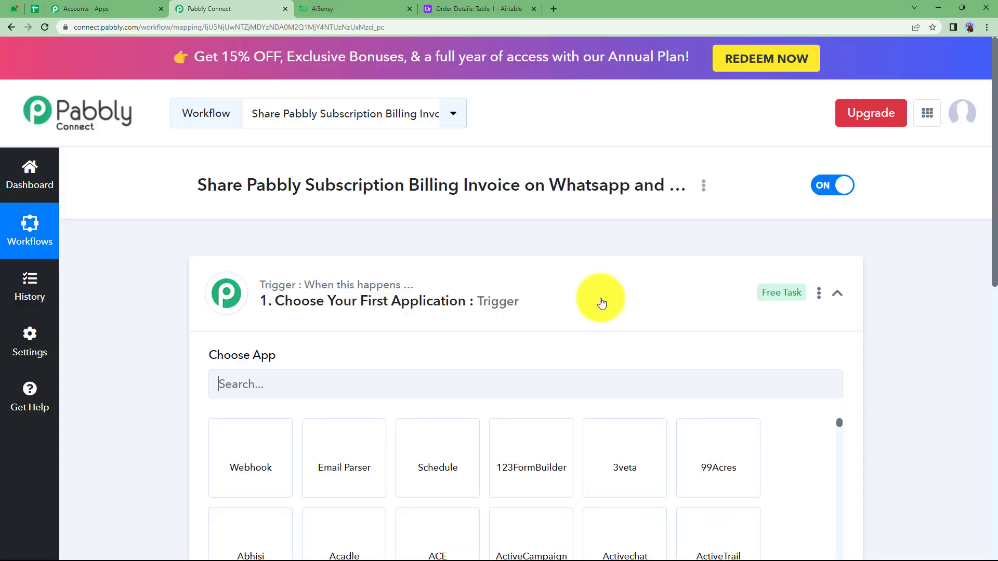
Step: Set the workflow's trigger to Pabbly Subscription Billing with the Invoice Created event, then collapse the trigger step
left_click(580, 293)
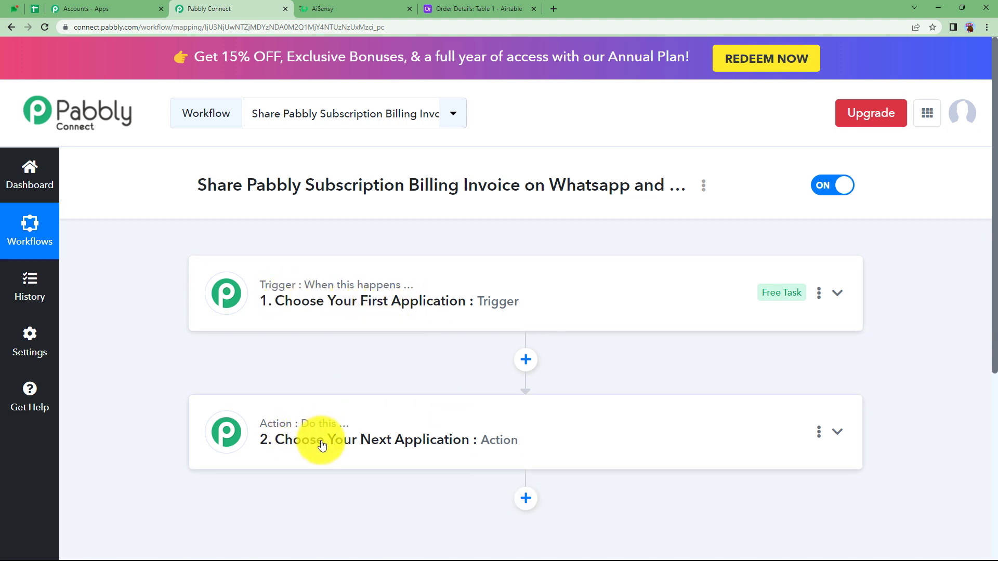
left_click(357, 311)
left_click(340, 378)
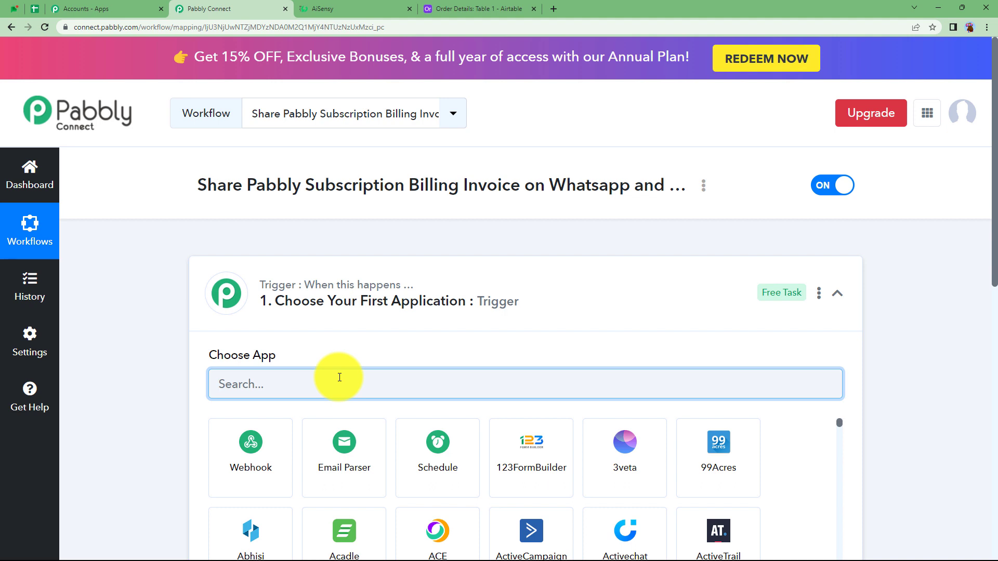
type("pabbly")
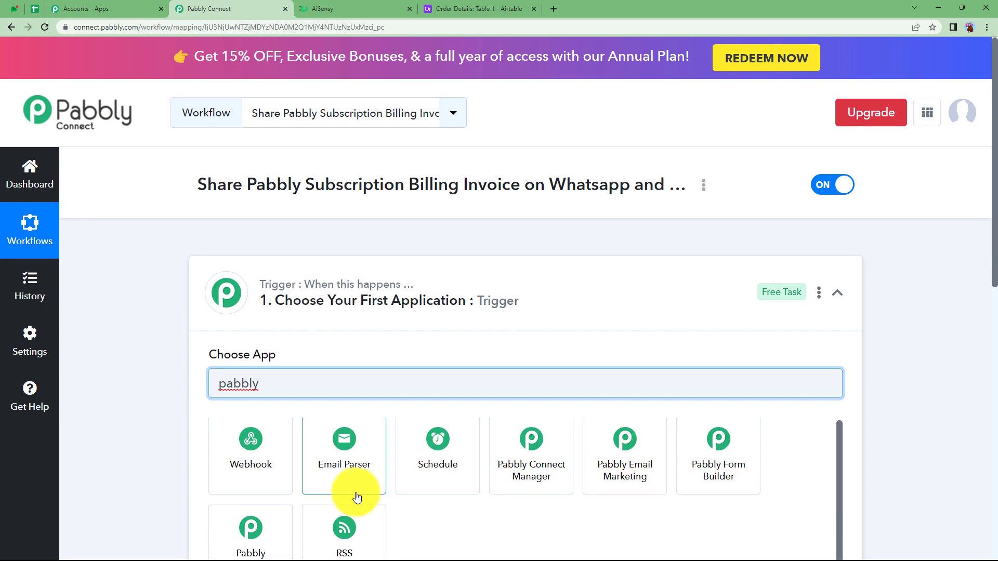
scroll(351, 494, "down", 3)
left_click(275, 396)
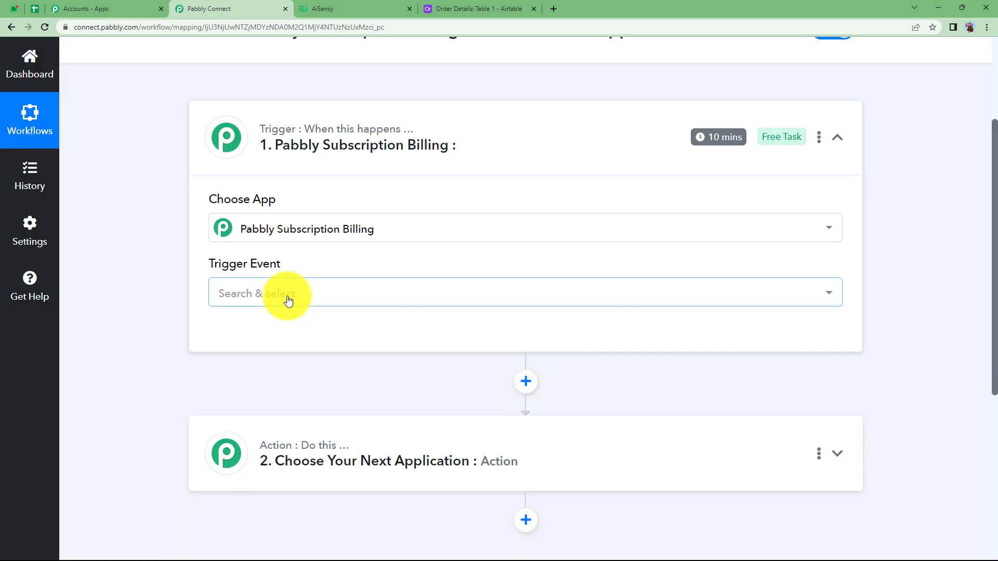
left_click(285, 295)
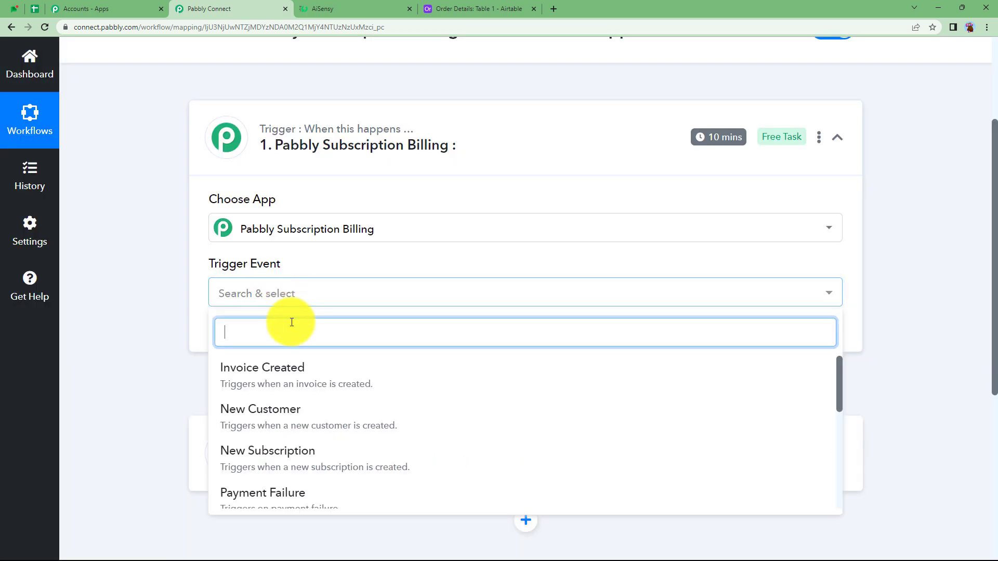
left_click(268, 384)
scroll(291, 359, "up", 3)
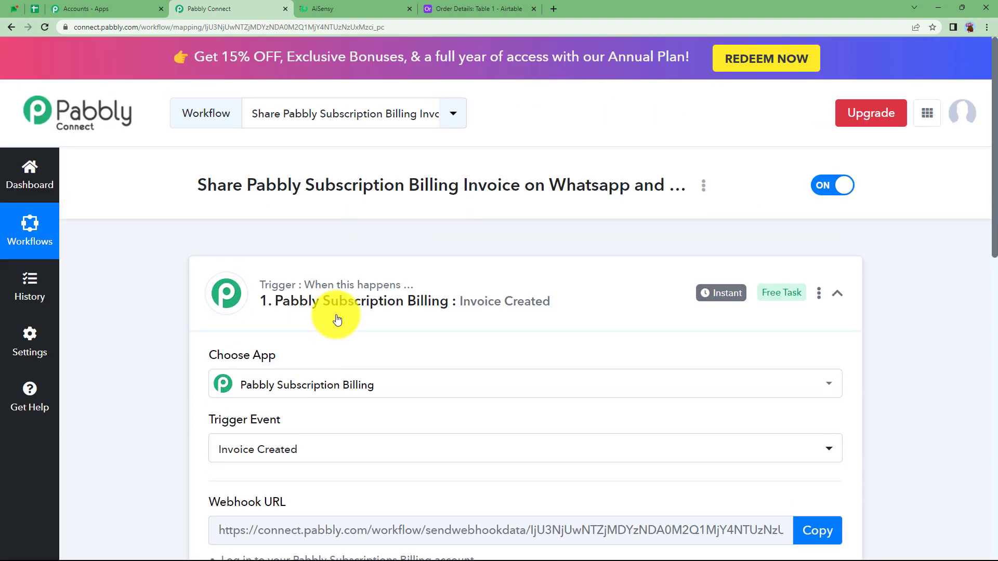
left_click(351, 304)
Step: Choose WhatsApp by AiSensy as the app for the first action step
left_click(329, 428)
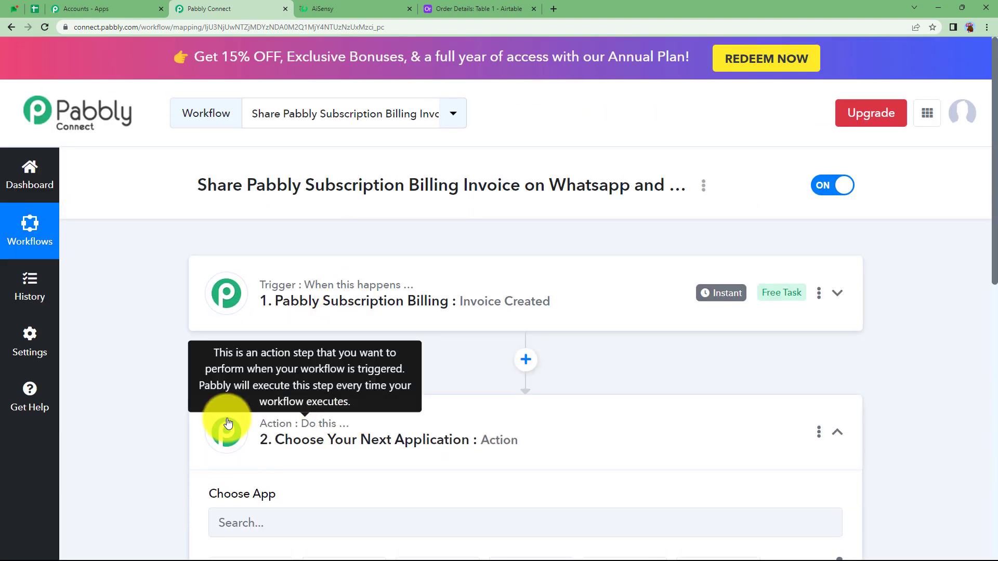
scroll(172, 430, "down", 3)
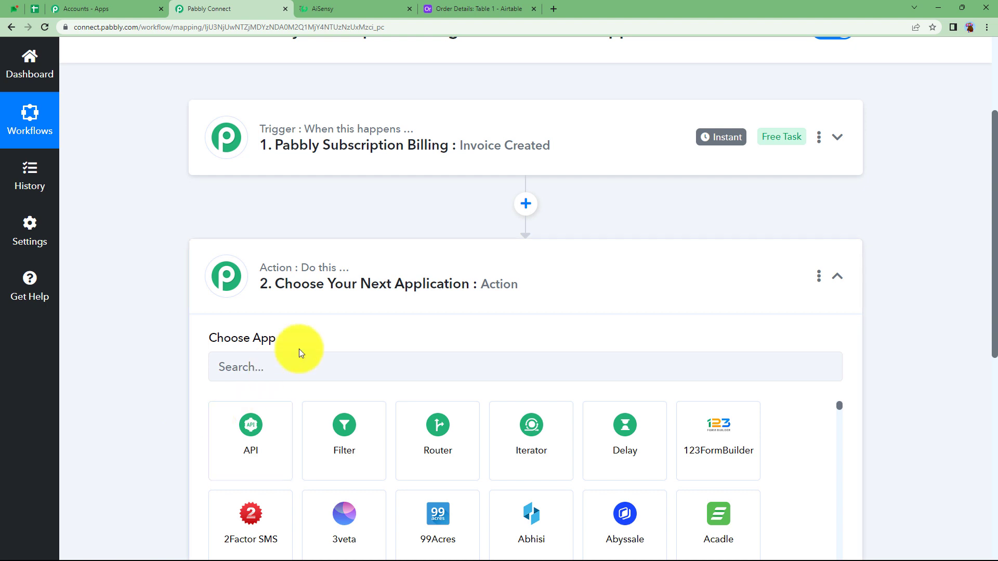
left_click(300, 362)
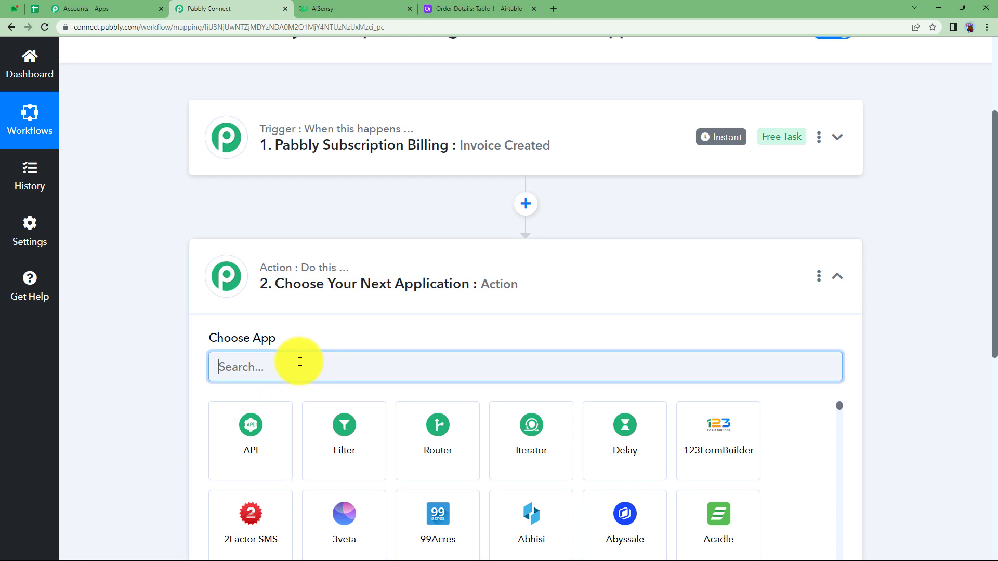
type("aise")
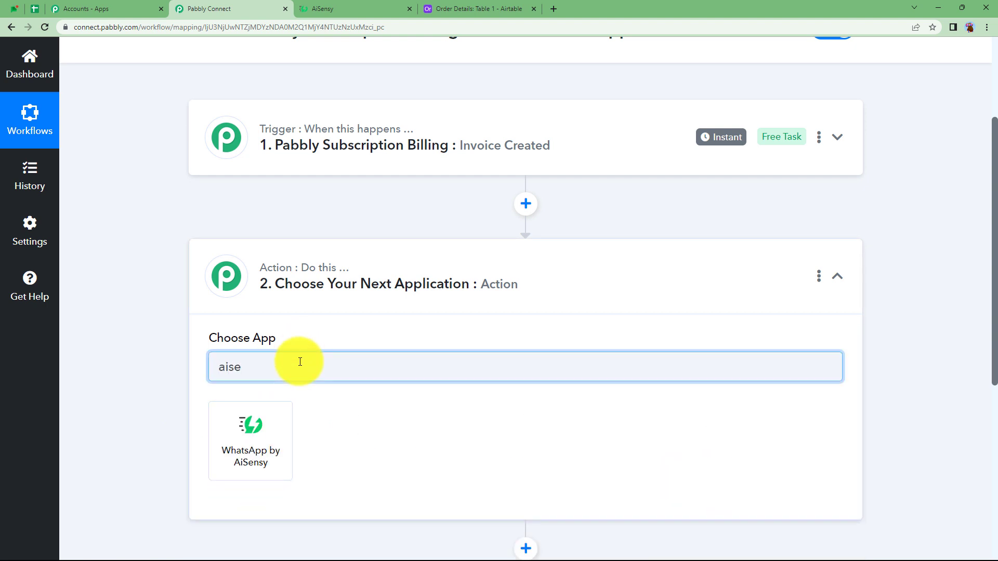
left_click(245, 453)
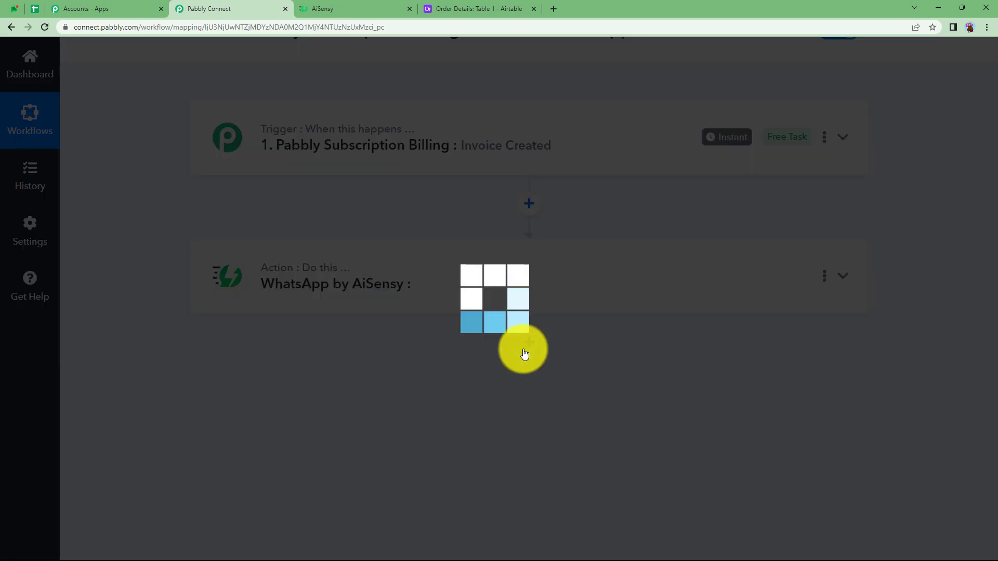
Step: Add another action step after WhatsApp by AiSensy and choose Pabbly Email Marketing as its app
left_click(525, 349)
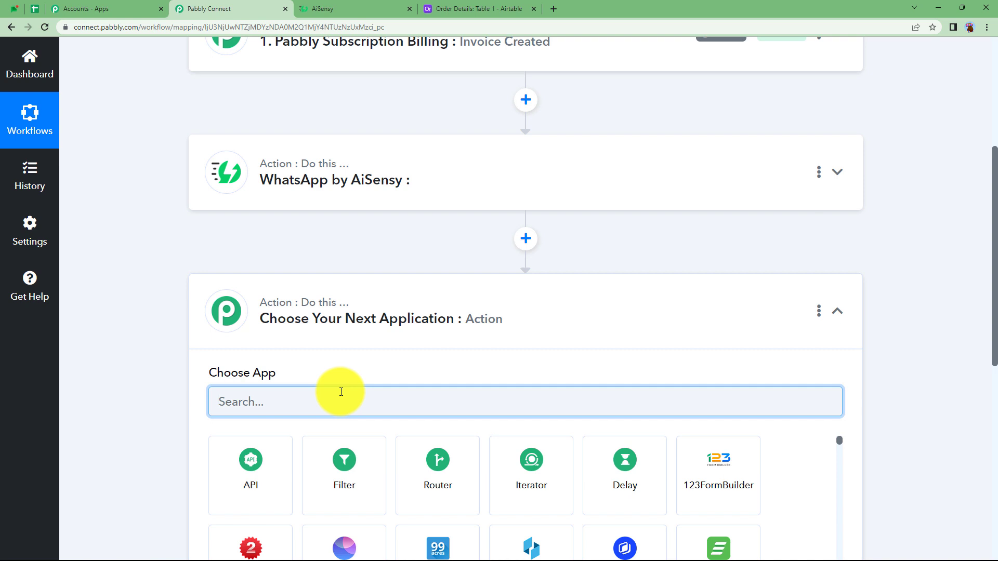
type("pabbly ema")
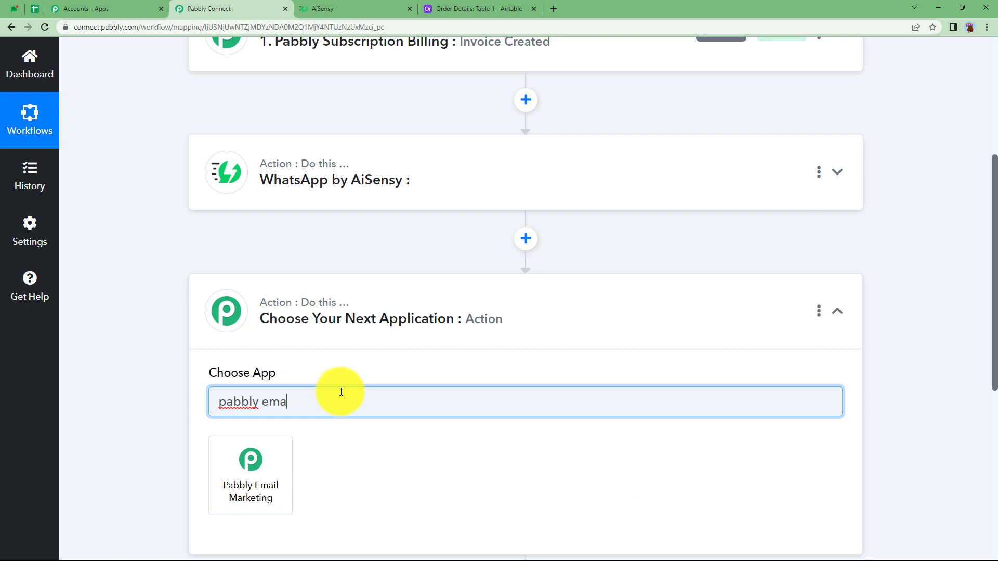
left_click(267, 472)
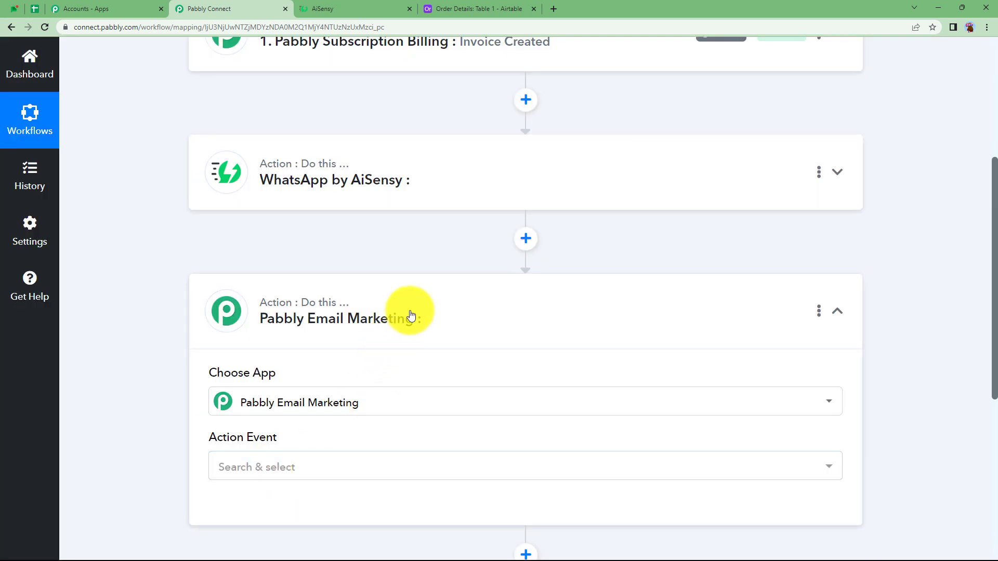
left_click(410, 316)
Step: Add an action step after Pabbly Email Marketing and choose Airtable as its app
left_click(533, 379)
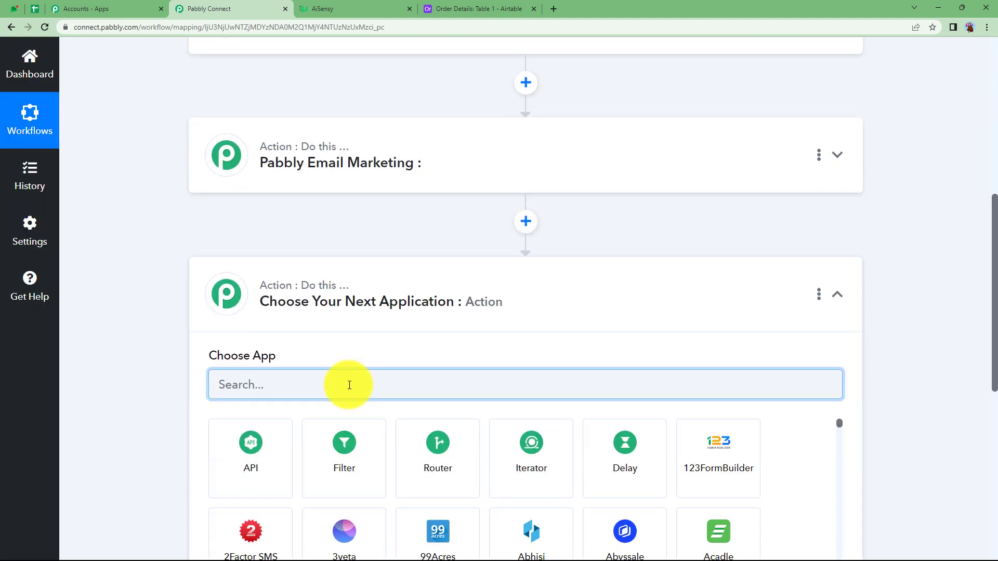
type("airt")
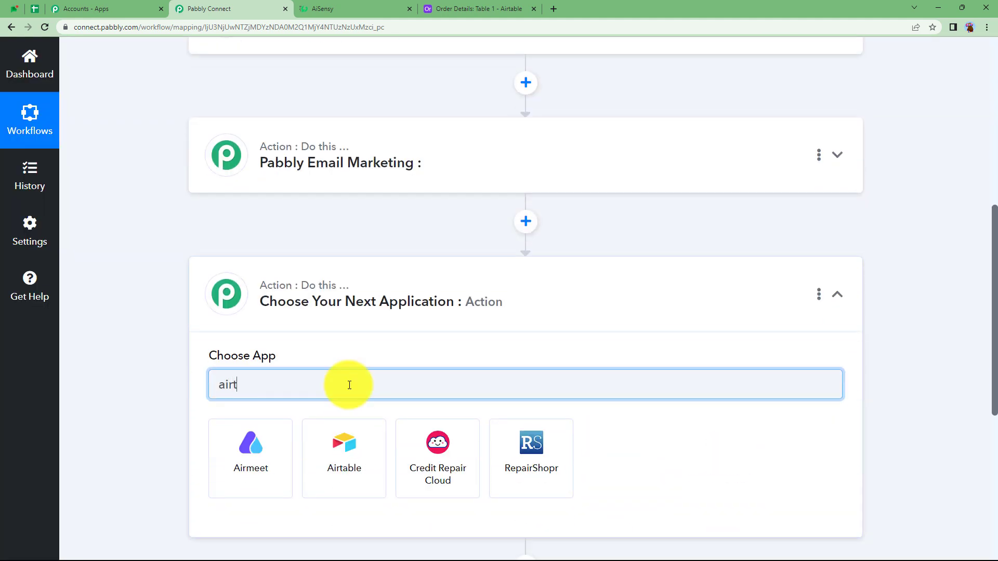
type("a")
left_click(256, 437)
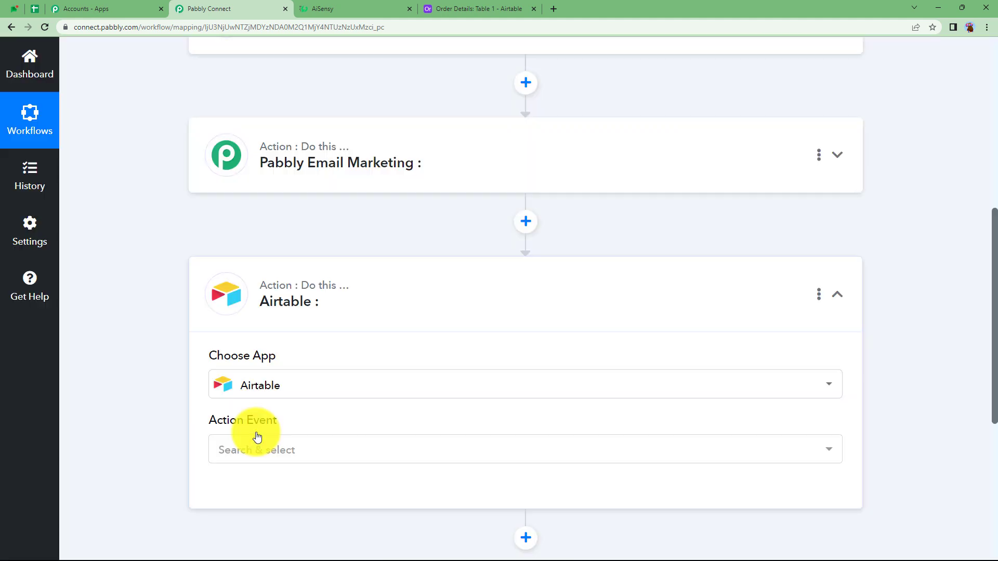
left_click(414, 312)
Step: Review the workflow's trigger and actions, look at the Airtable order table, and switch to Pabbly's All Apps page
scroll(415, 323, "up", 7)
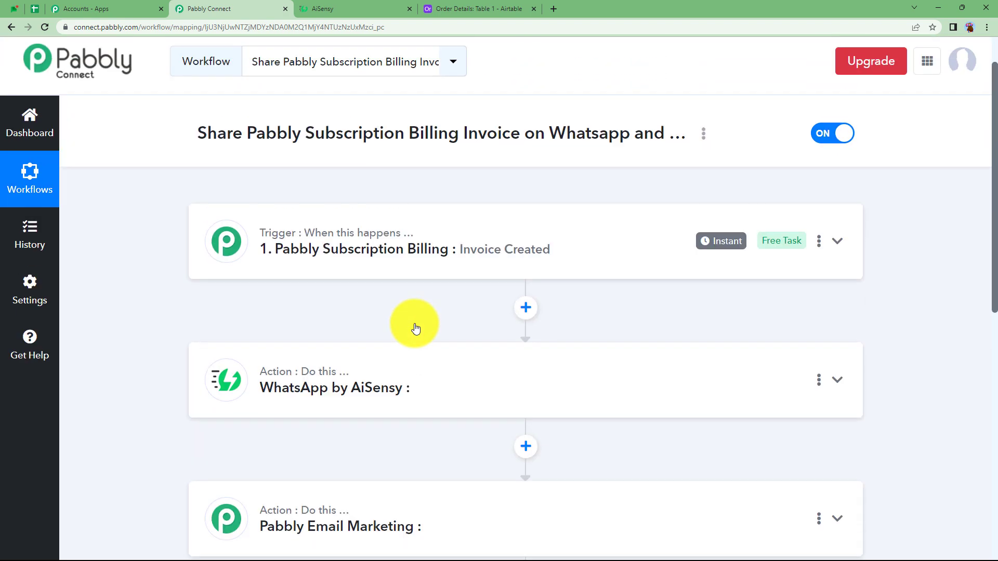
scroll(415, 328, "up", 2)
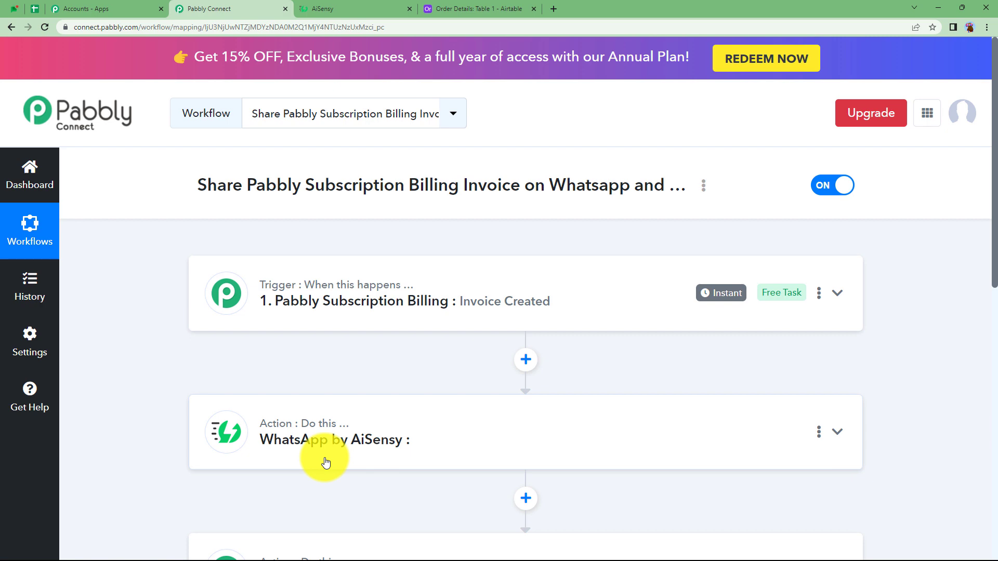
scroll(326, 463, "down", 1)
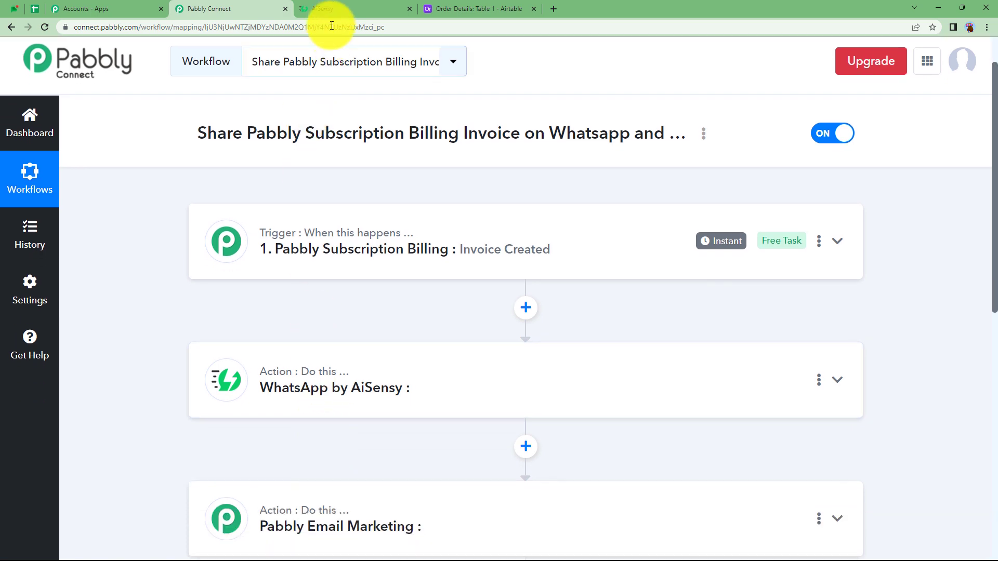
left_click(334, 8)
left_click(537, 7)
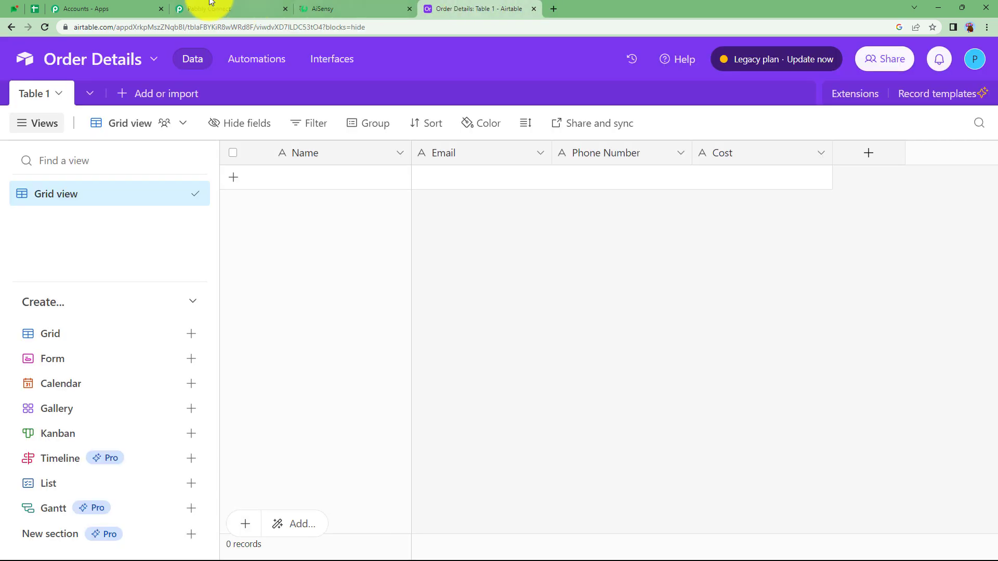
left_click(103, 4)
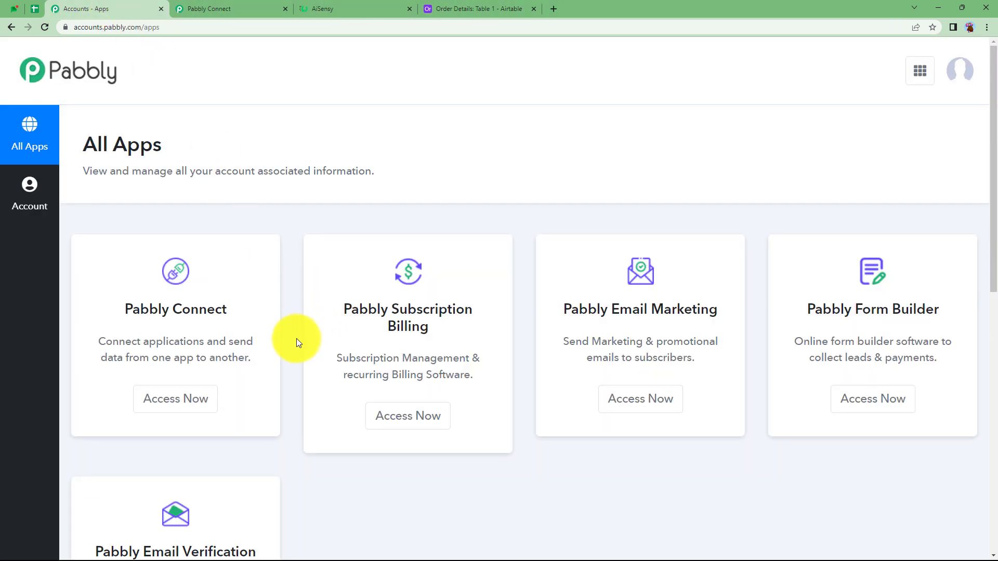
Step: Access Pabbly Subscription Billing from the All Apps page and look over its dashboard
scroll(292, 340, "down", 2)
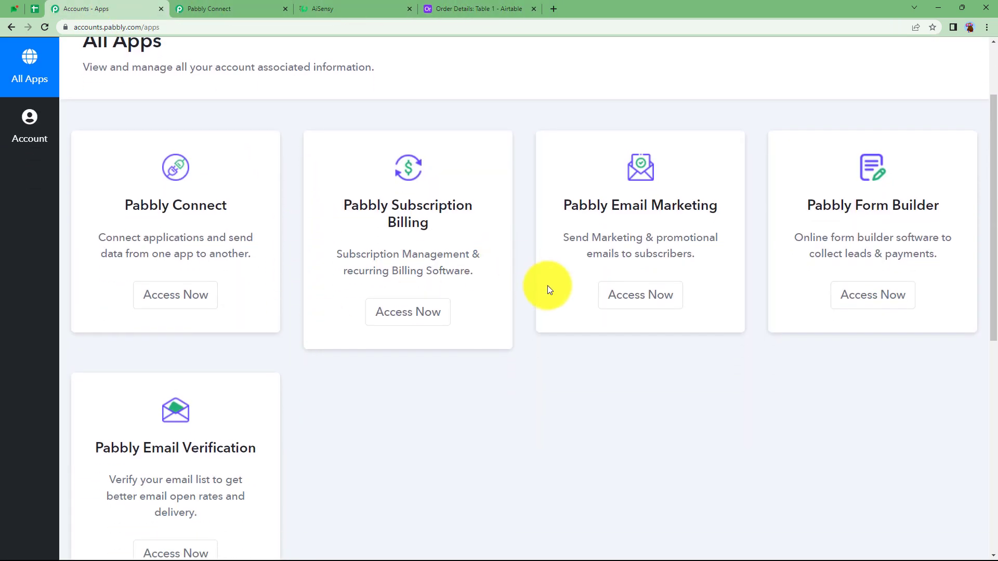
left_click(398, 317)
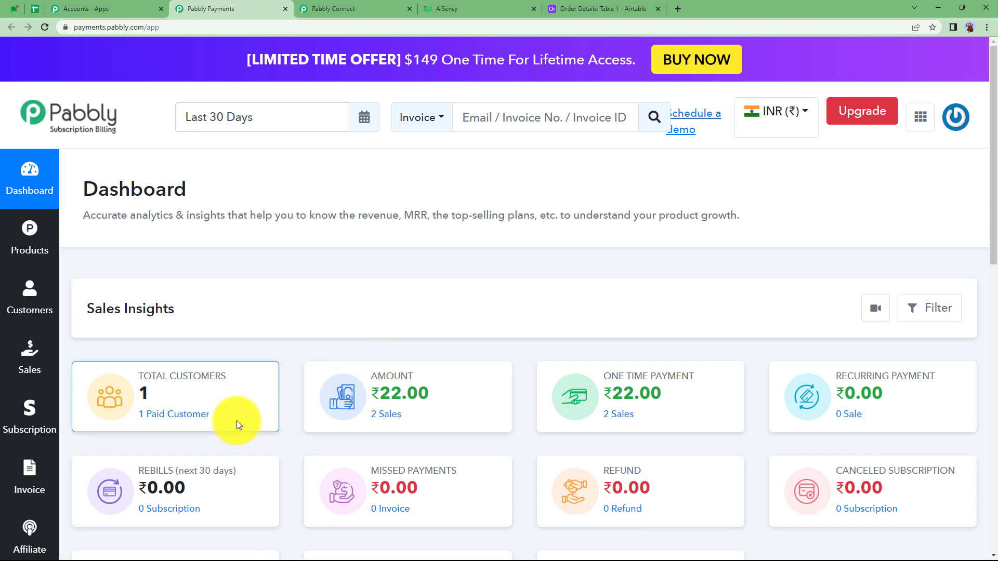
scroll(244, 396, "down", 1)
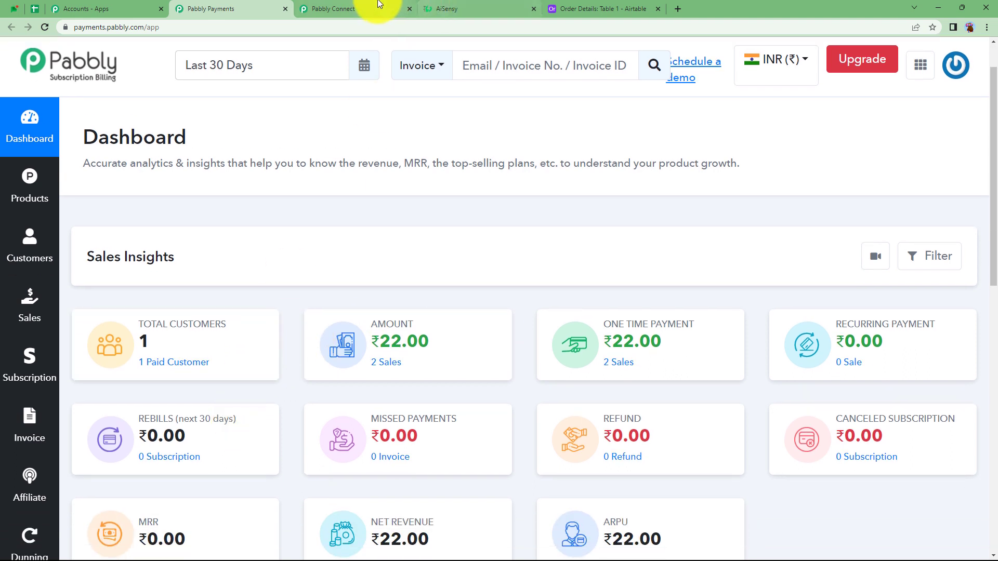
Step: Return to the Pabbly Connect workflow, expand the Pabbly Subscription Billing trigger, and read its webhook setup instructions
left_click(364, 9)
left_click(340, 244)
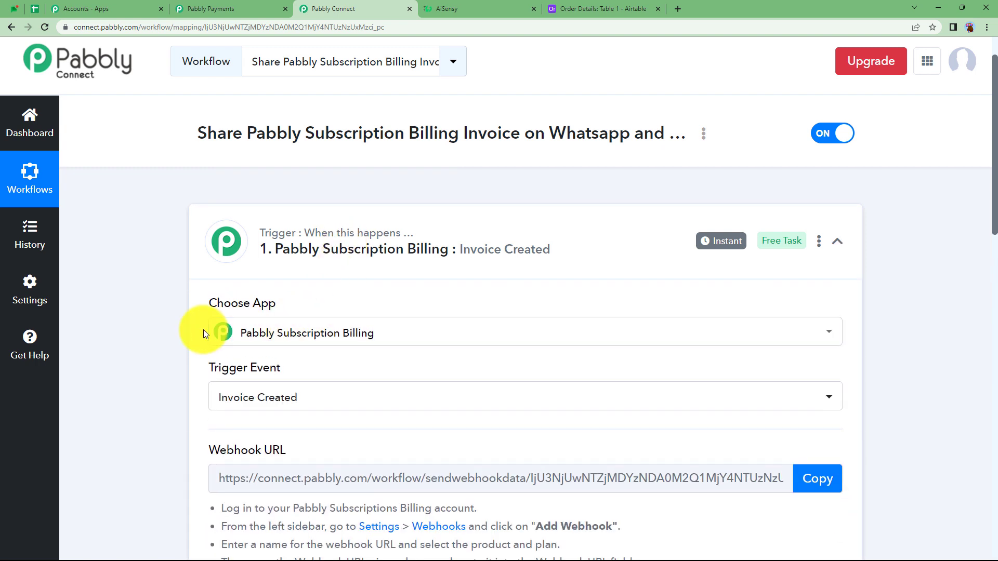
scroll(188, 350, "down", 2)
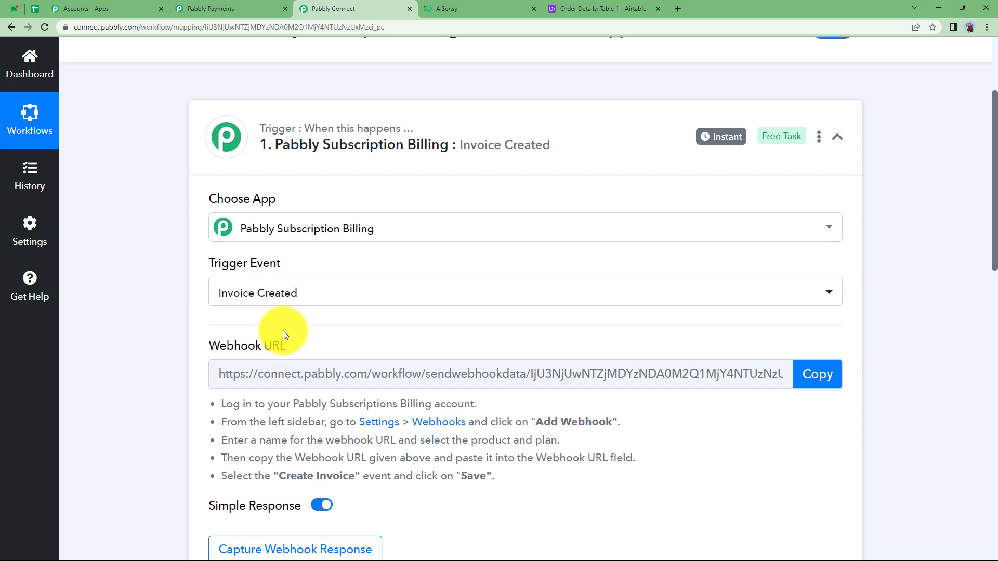
scroll(283, 331, "down", 4)
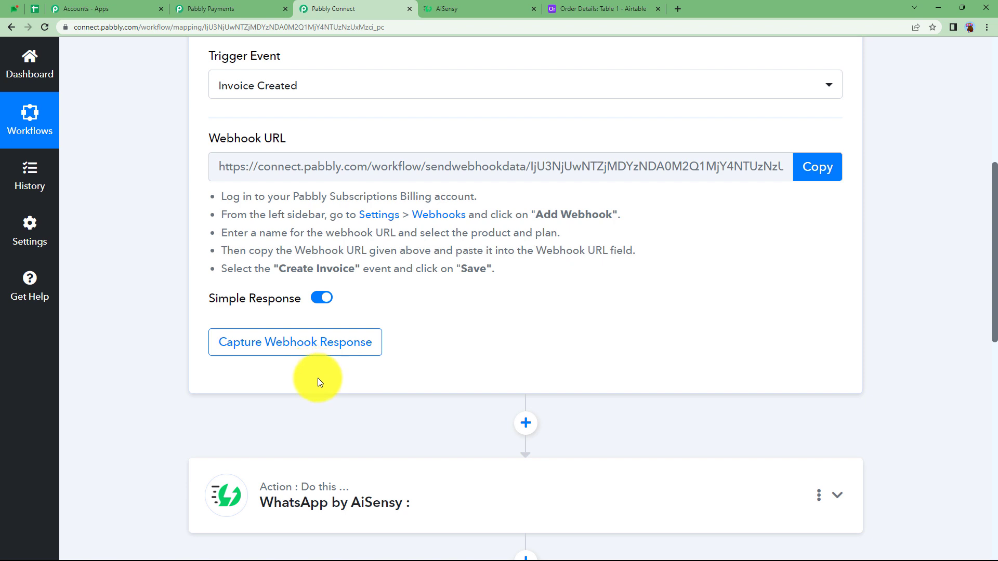
scroll(317, 391, "up", 2)
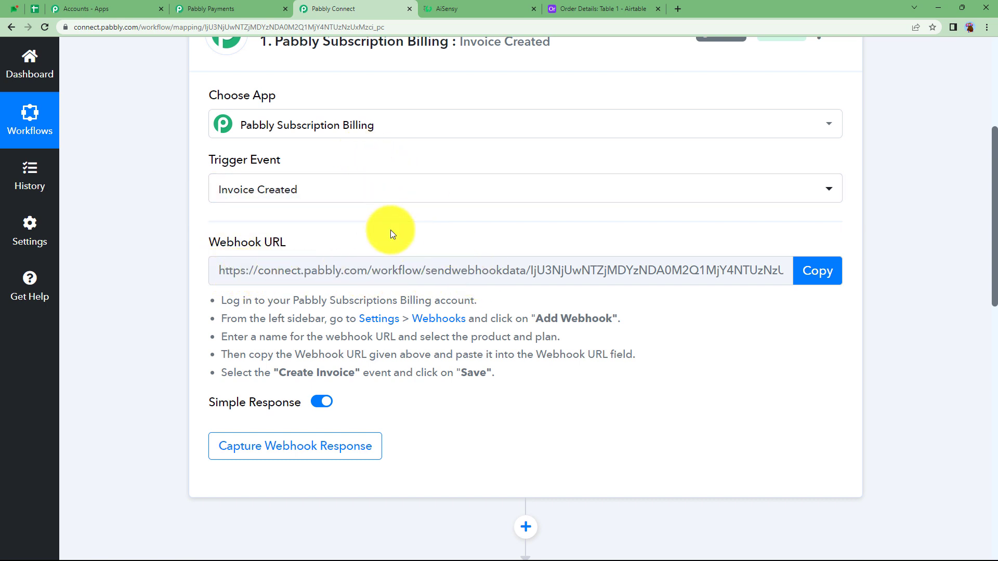
scroll(366, 347, "up", 4)
scroll(366, 347, "down", 3)
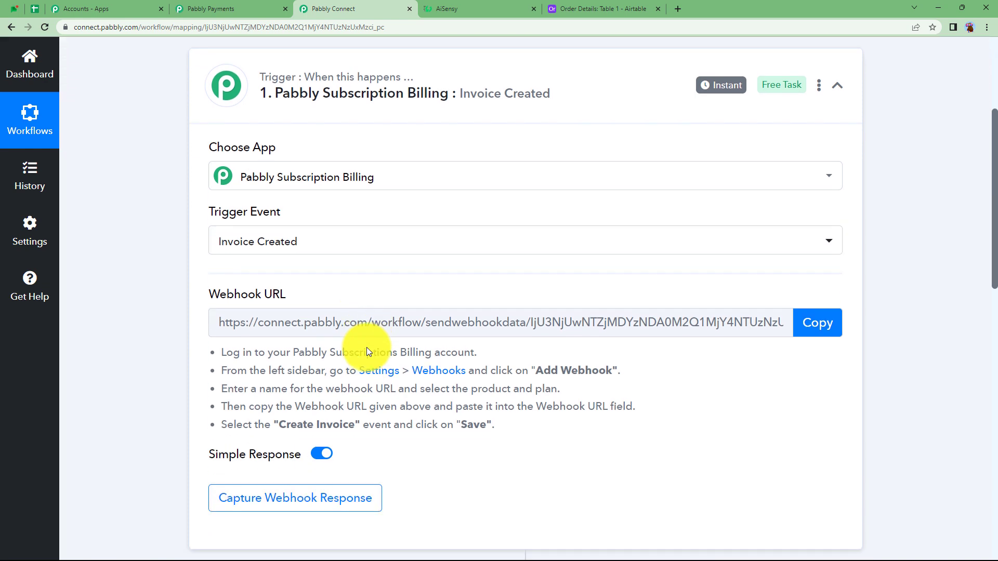
scroll(367, 352, "down", 1)
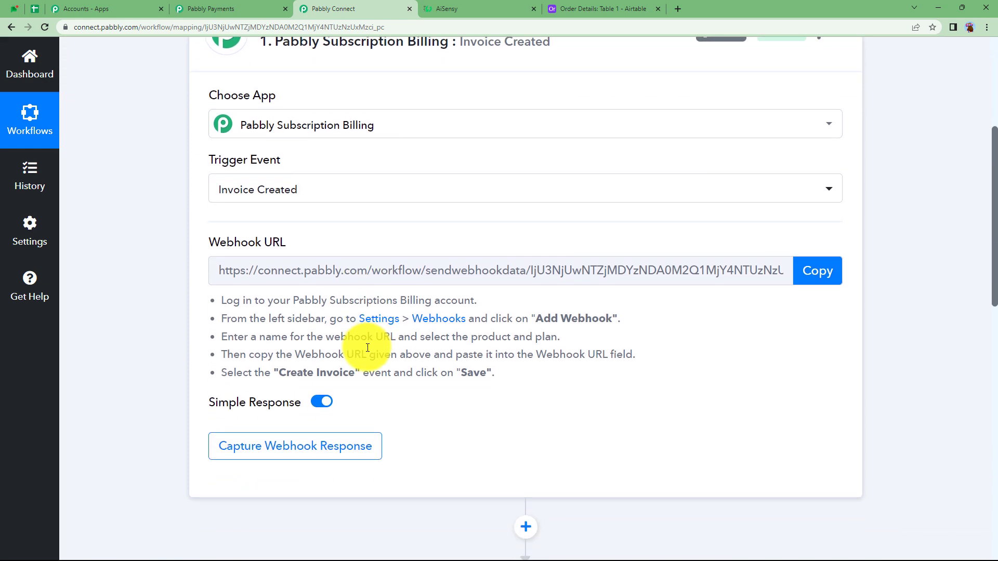
left_click_drag(223, 300, 553, 379)
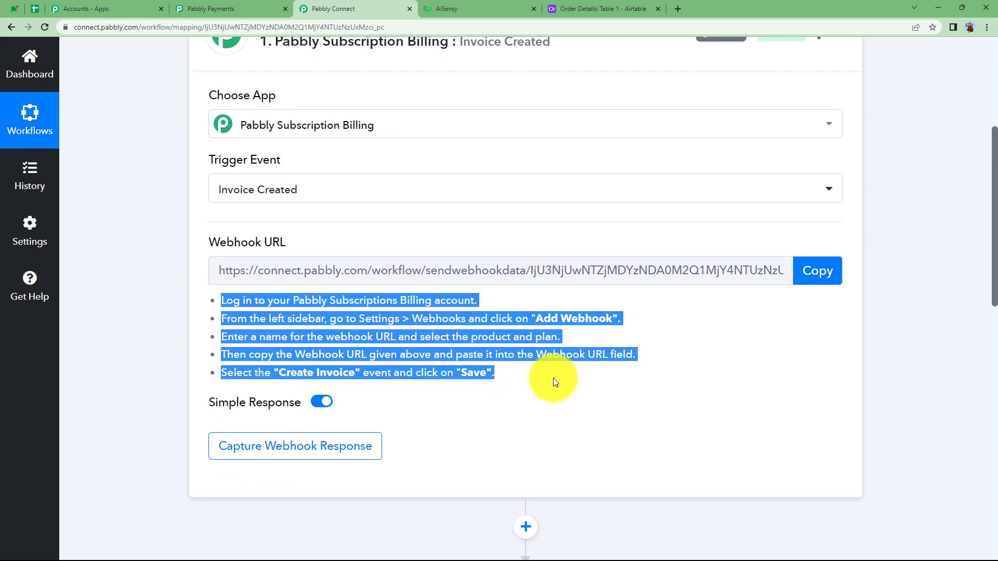
left_click(556, 384)
Step: Switch to Pabbly Subscription Billing and open the Webhooks page in its settings
left_click(231, 9)
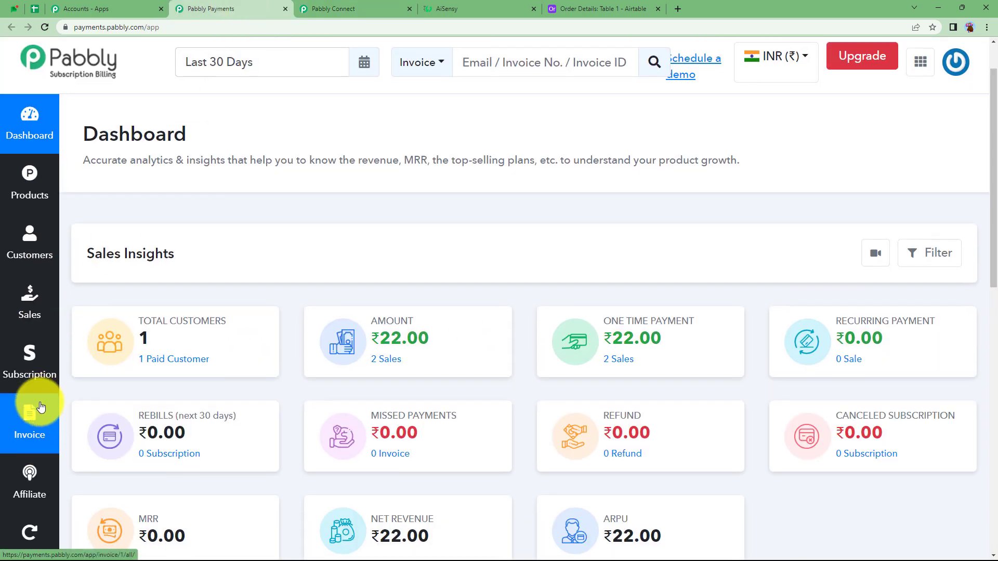
scroll(31, 411, "down", 7)
left_click(30, 531)
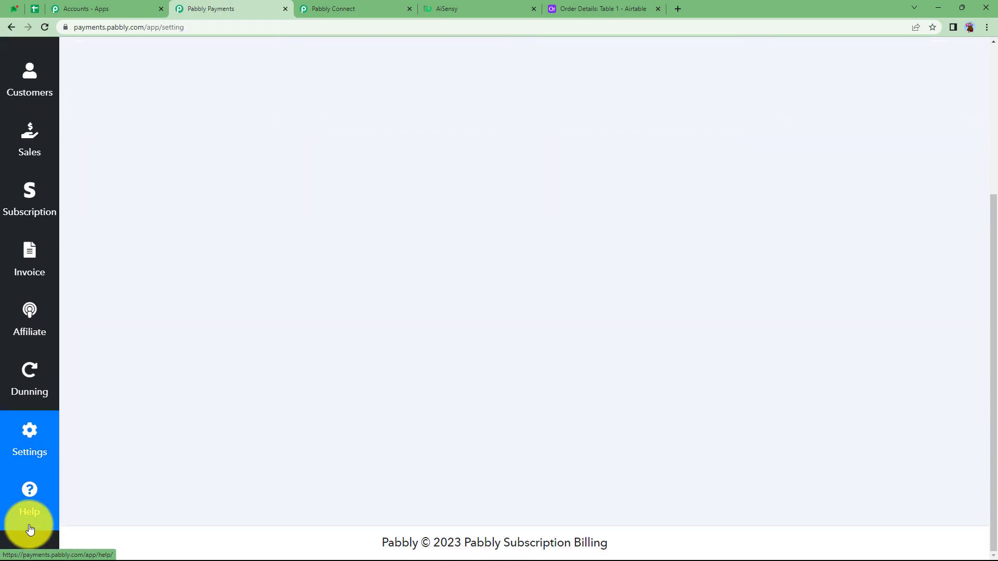
scroll(207, 214, "up", 3)
scroll(208, 216, "up", 1)
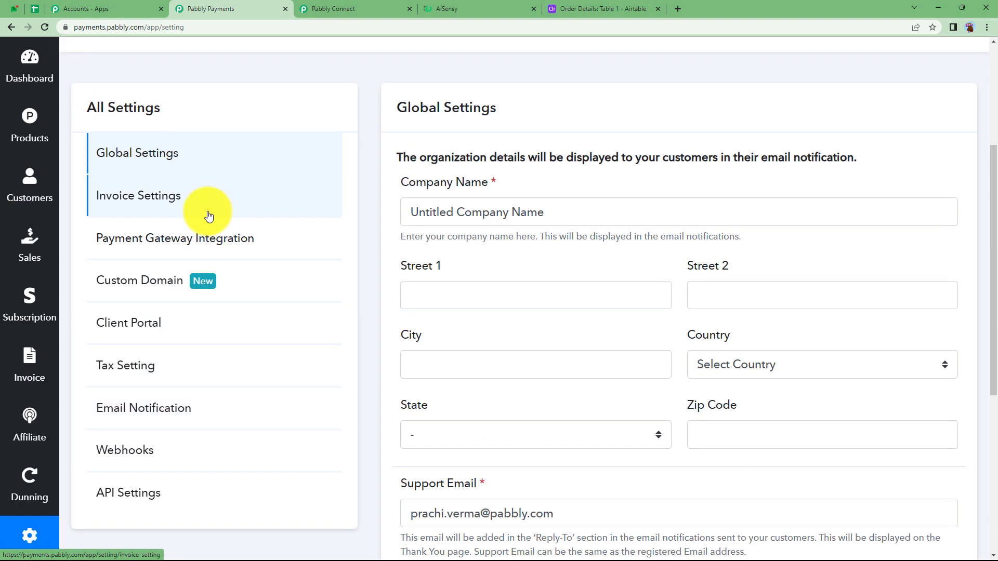
left_click(138, 452)
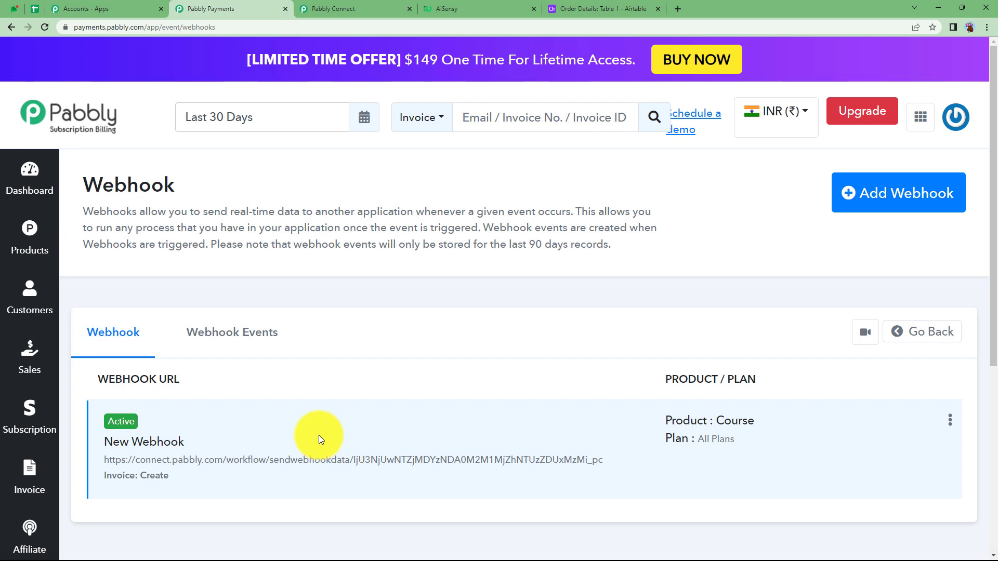
Step: Copy the trigger's webhook URL from the Pabbly Connect workflow and return to the billing Webhooks page
left_click(333, 8)
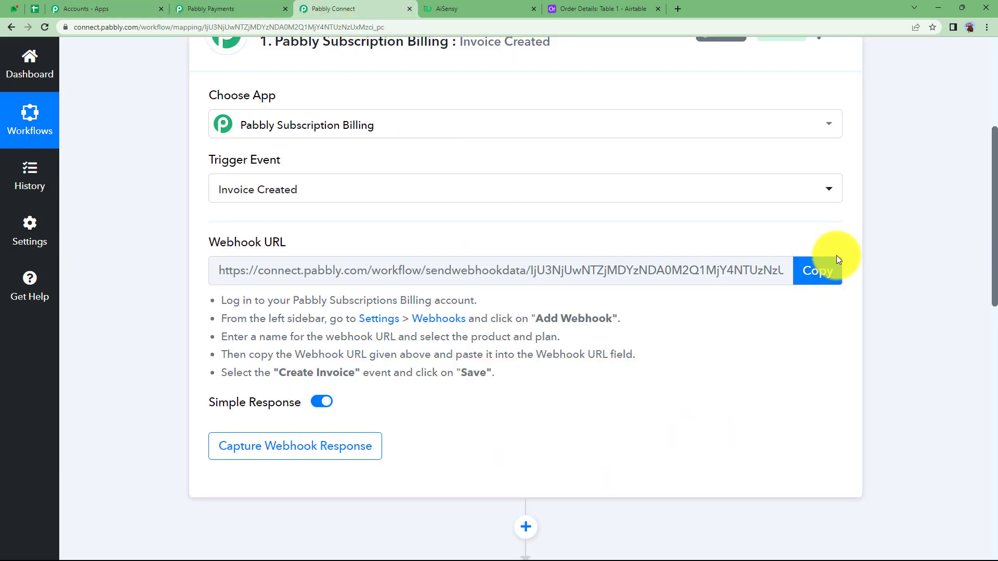
left_click(815, 273)
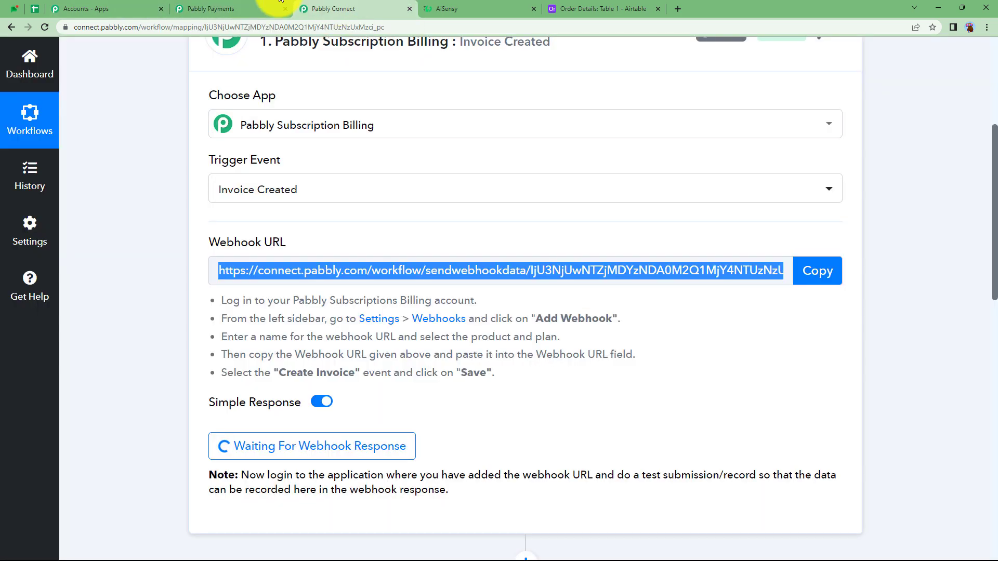
left_click(193, 6)
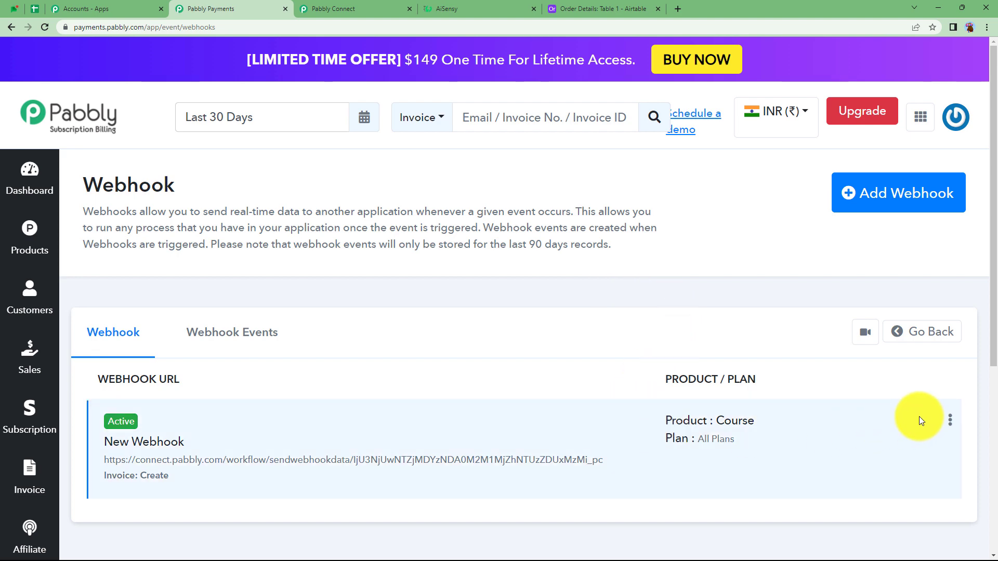
Step: Delete the existing webhook named New Webhook and confirm the deletion
left_click(949, 420)
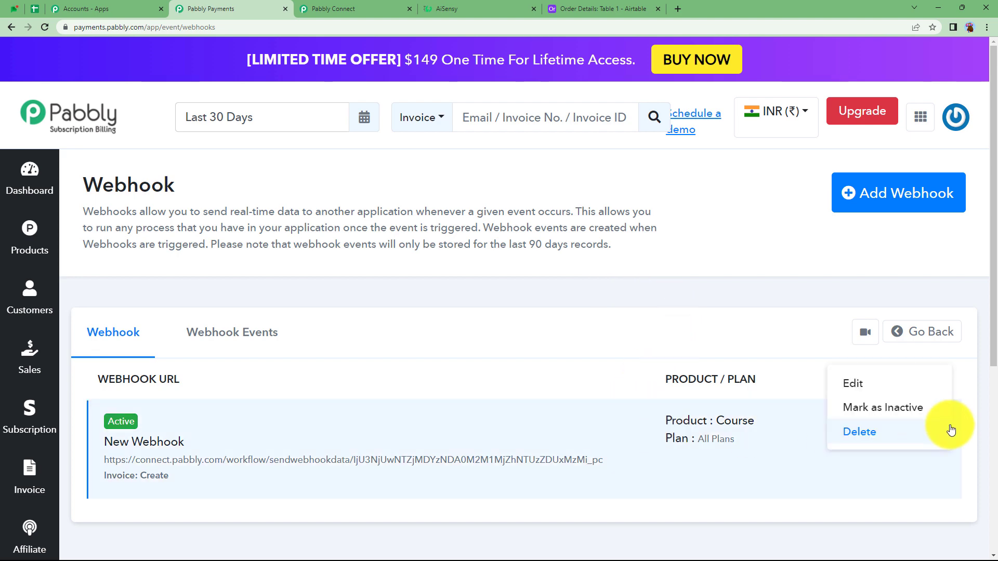
left_click(921, 441)
left_click(627, 428)
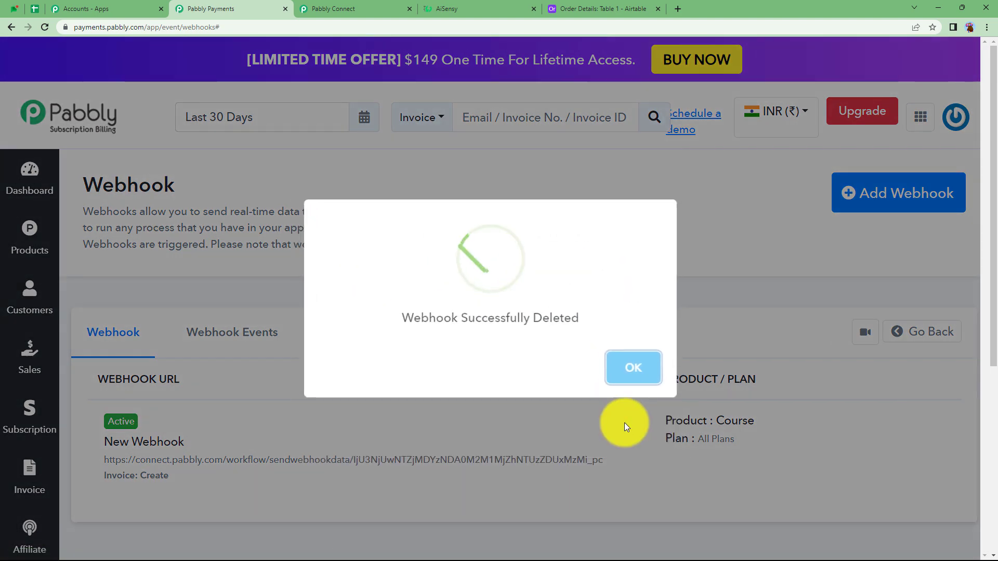
left_click(613, 389)
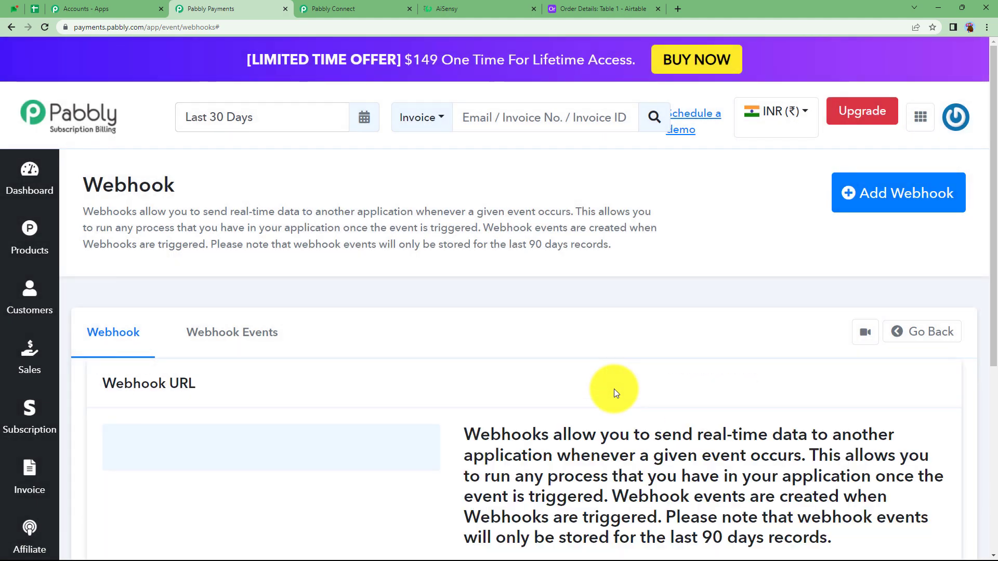
Step: Start adding a new webhook and name it "Invoice"
scroll(828, 422, "down", 4)
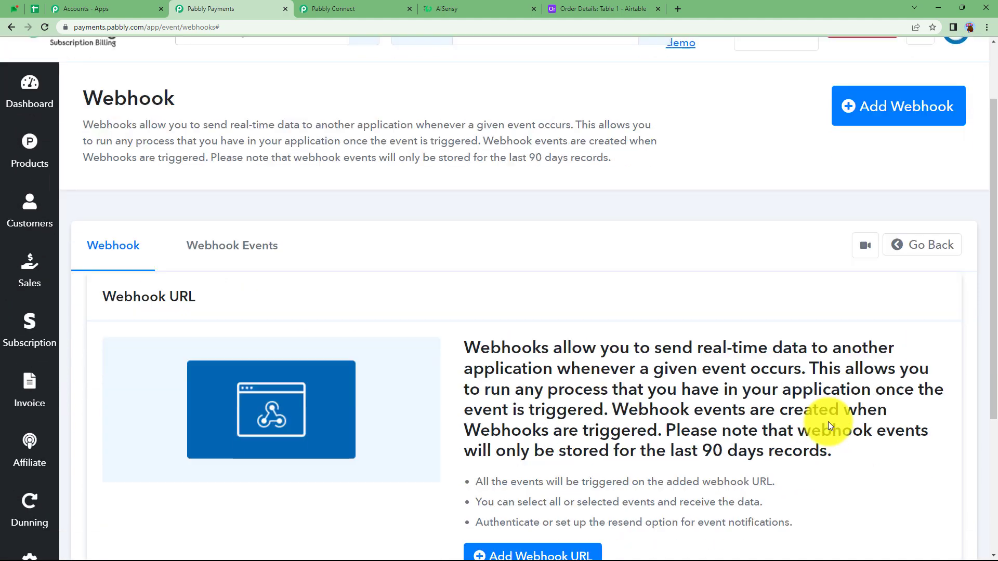
scroll(828, 422, "up", 4)
left_click(890, 193)
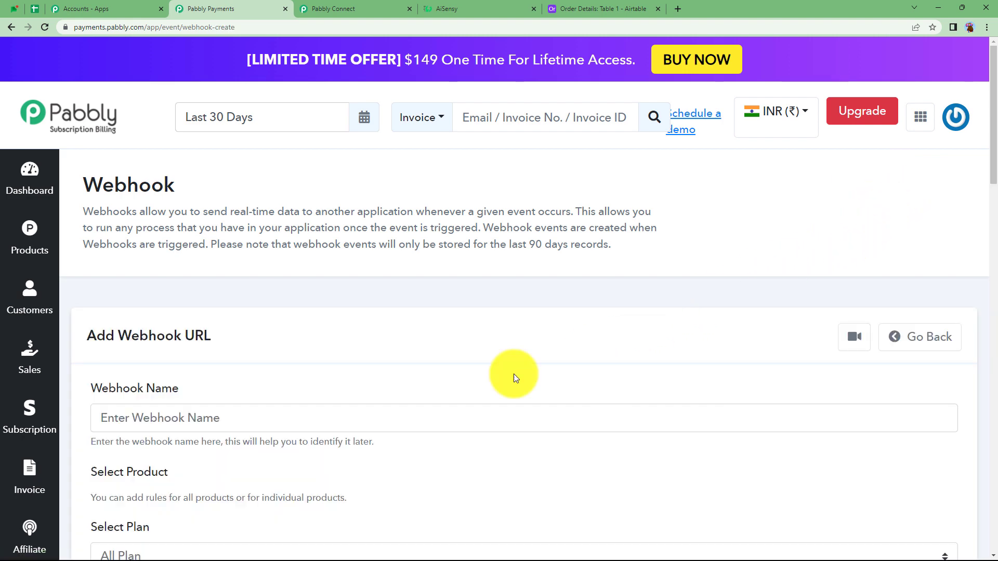
left_click(251, 425)
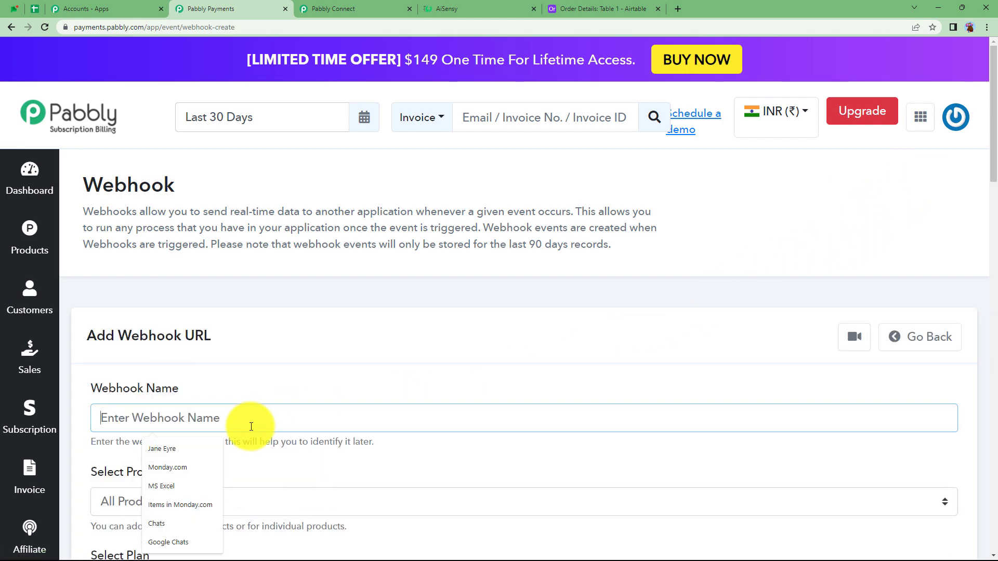
type("Invoice")
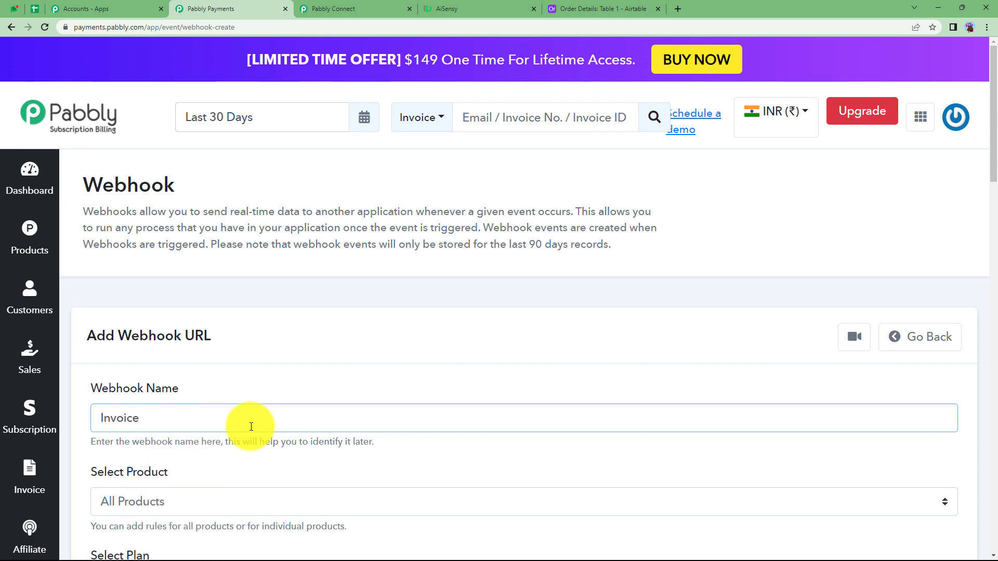
Step: Set the webhook's product to Course and its plan to All Plan
scroll(251, 427, "down", 2)
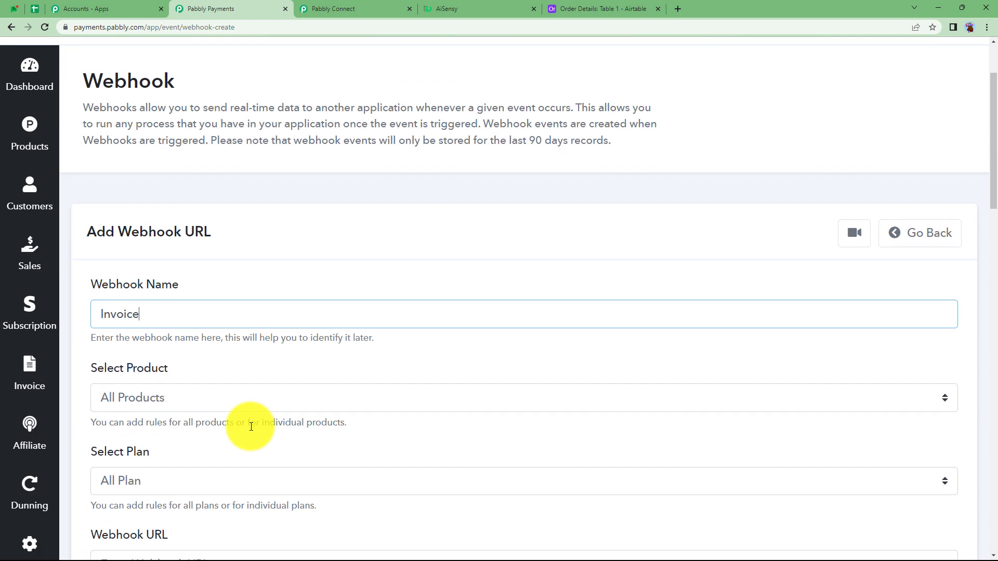
left_click(220, 396)
left_click(190, 433)
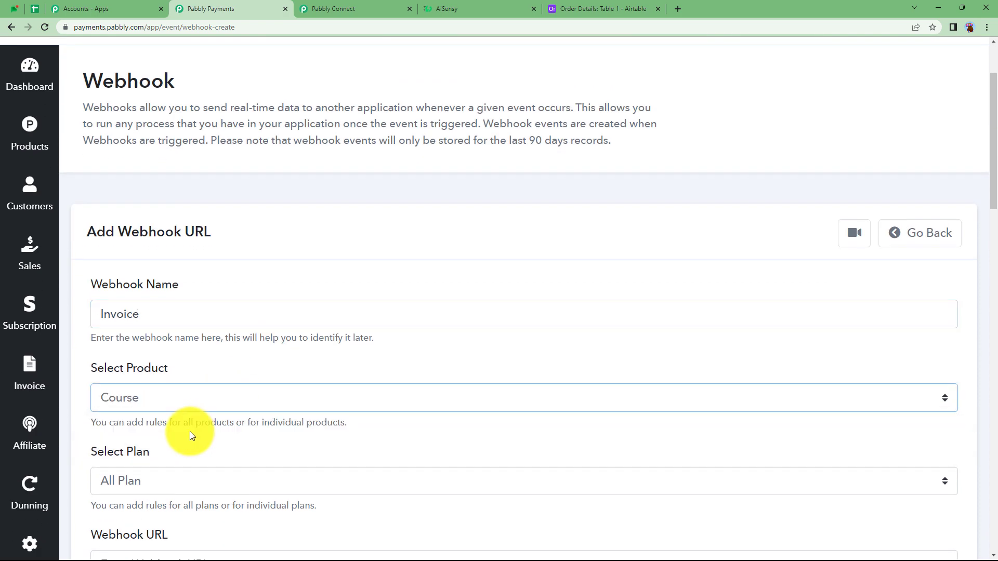
scroll(126, 402, "down", 3)
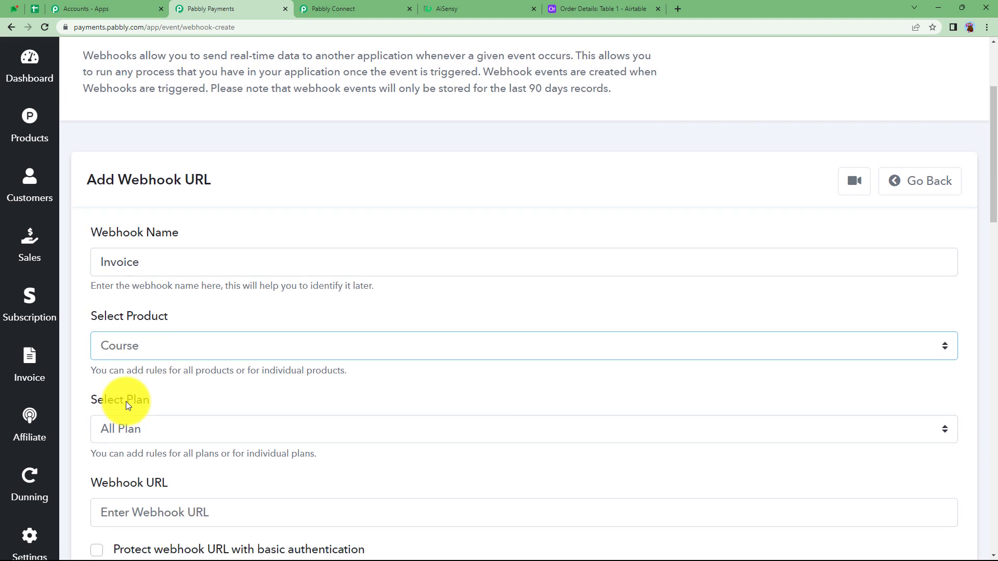
left_click(139, 322)
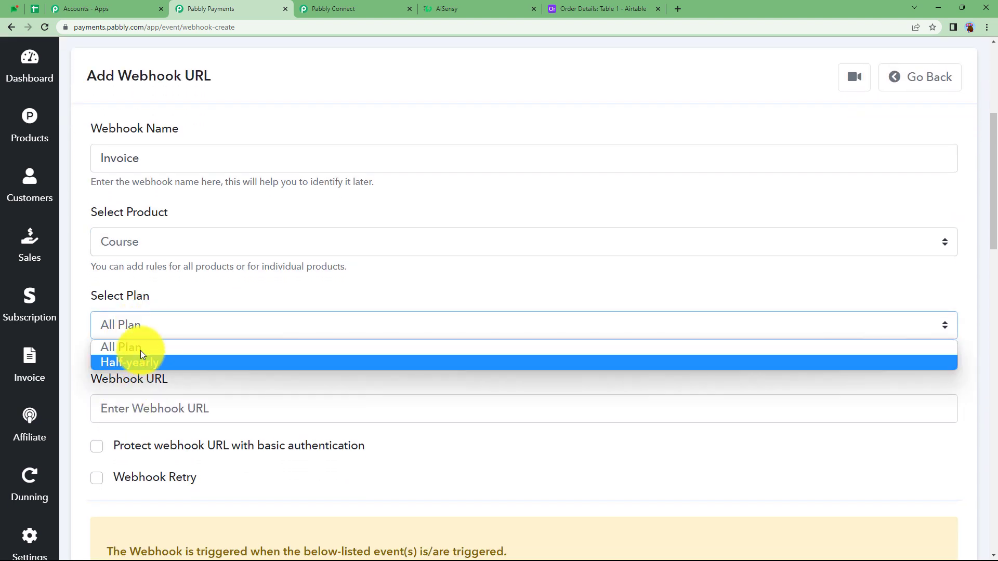
left_click(140, 351)
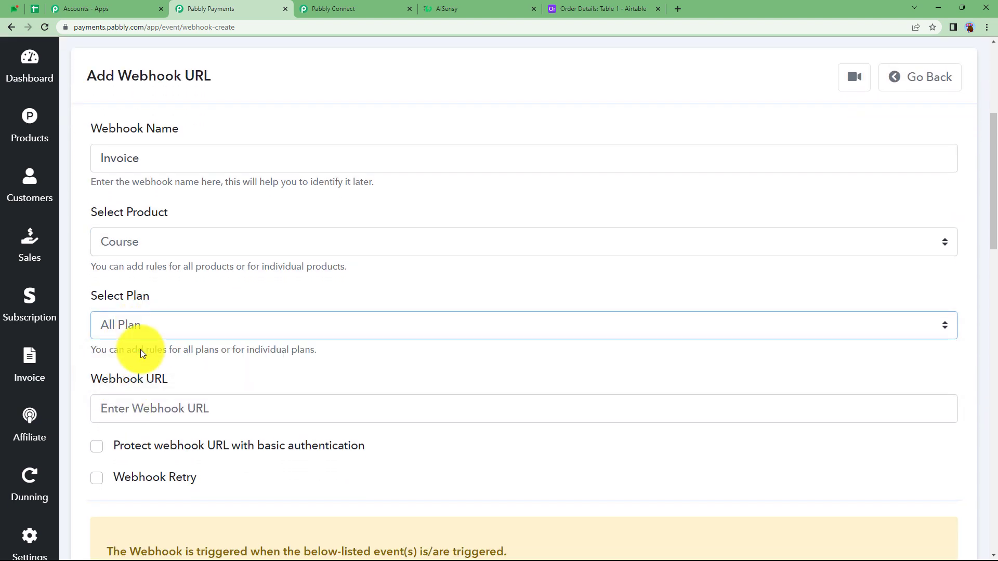
Step: Paste the copied Pabbly Connect address as the new webhook's URL
left_click(149, 411)
key("ctrl+v")
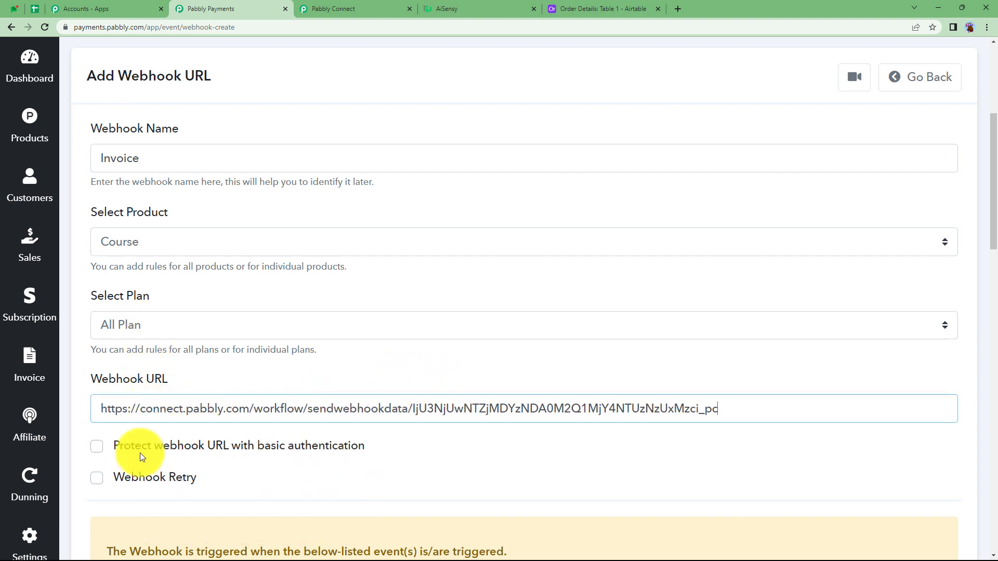
scroll(142, 453, "down", 6)
key("Tab")
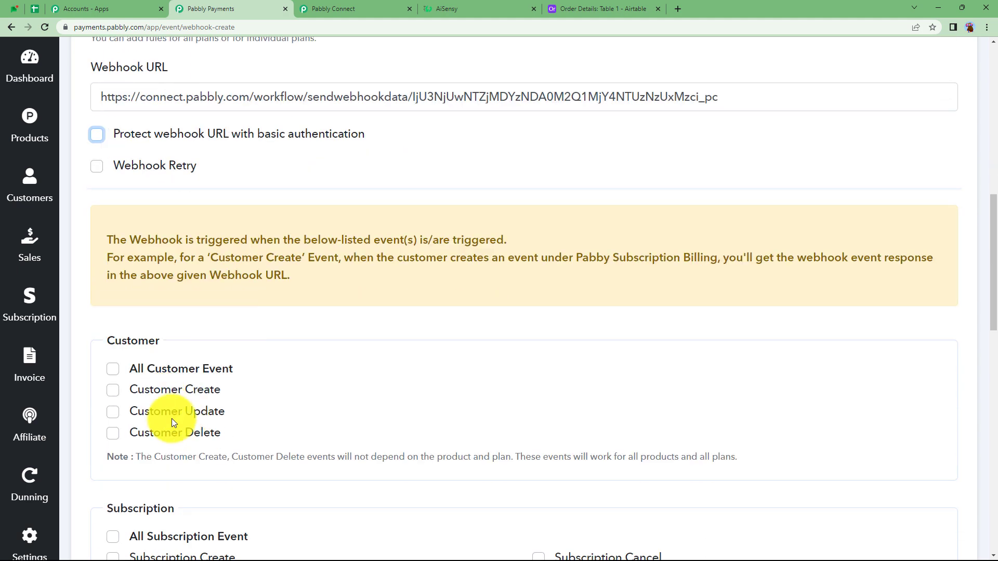
Step: Select the Create Invoice event for the webhook, then check it against the setup instructions in the Pabbly Connect workflow
scroll(181, 403, "down", 6)
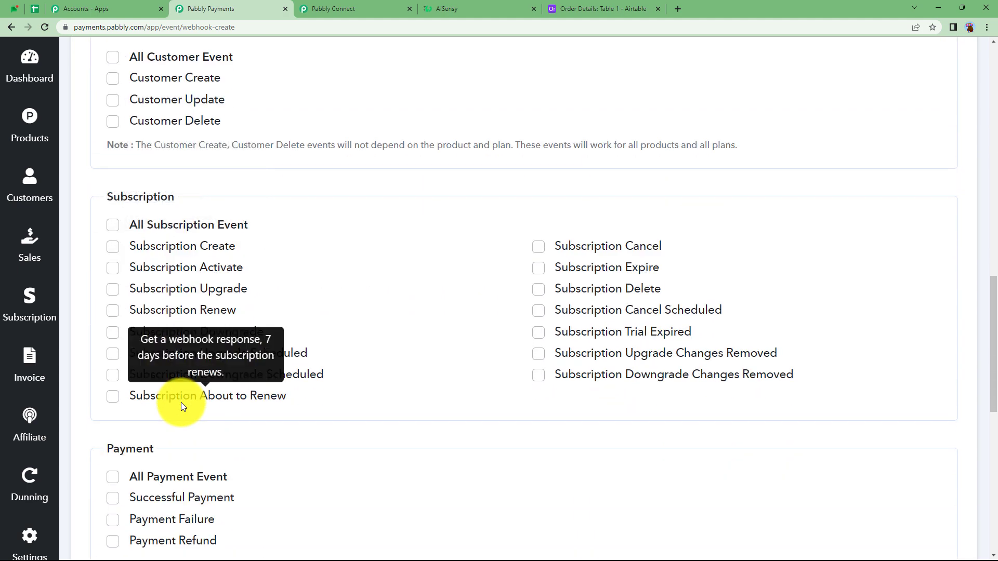
scroll(181, 403, "down", 4)
left_click(156, 435)
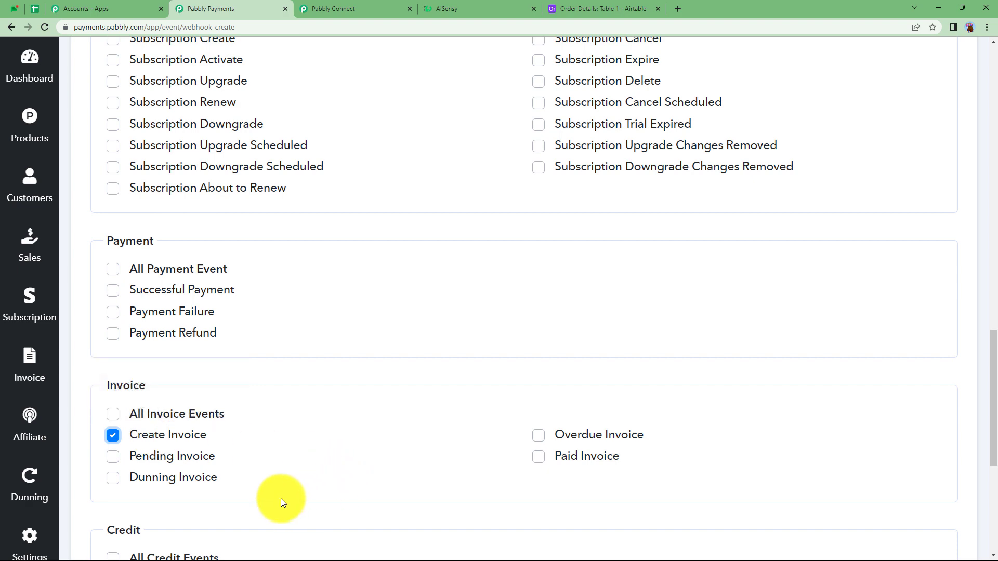
scroll(280, 498, "down", 3)
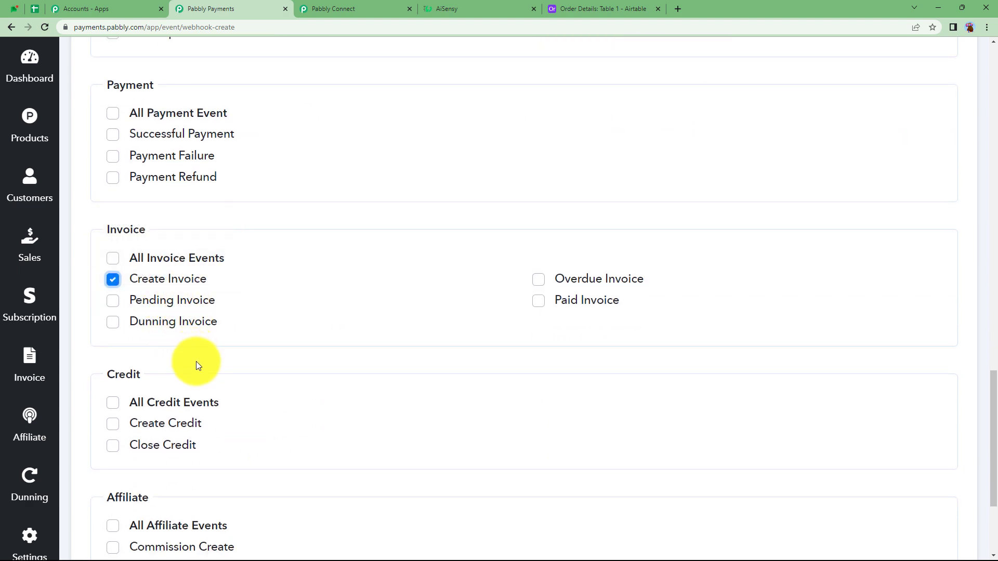
left_click(345, 8)
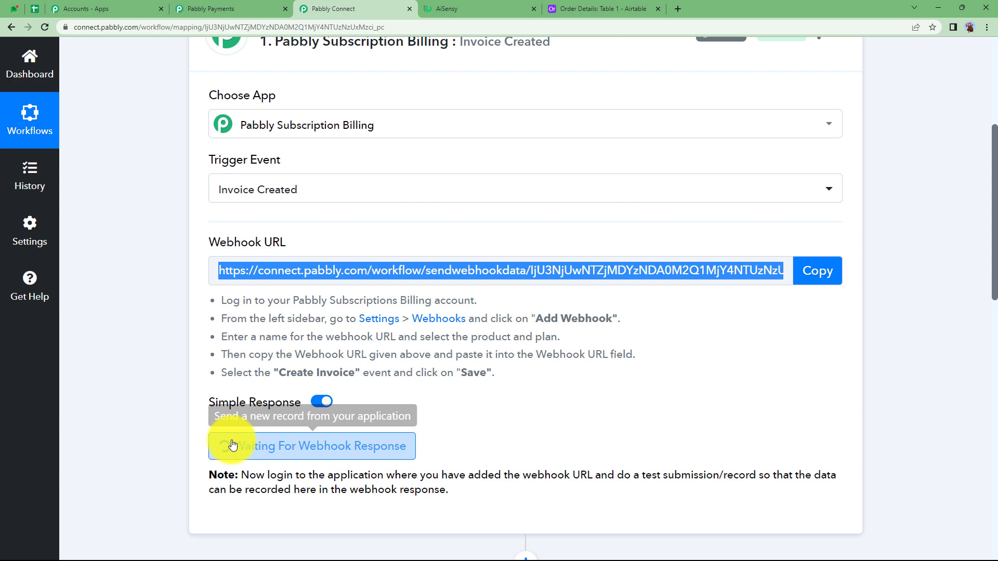
Step: Return to the Subscription Billing webhook form and save the new Invoice webhook
left_click(203, 8)
scroll(168, 460, "down", 3)
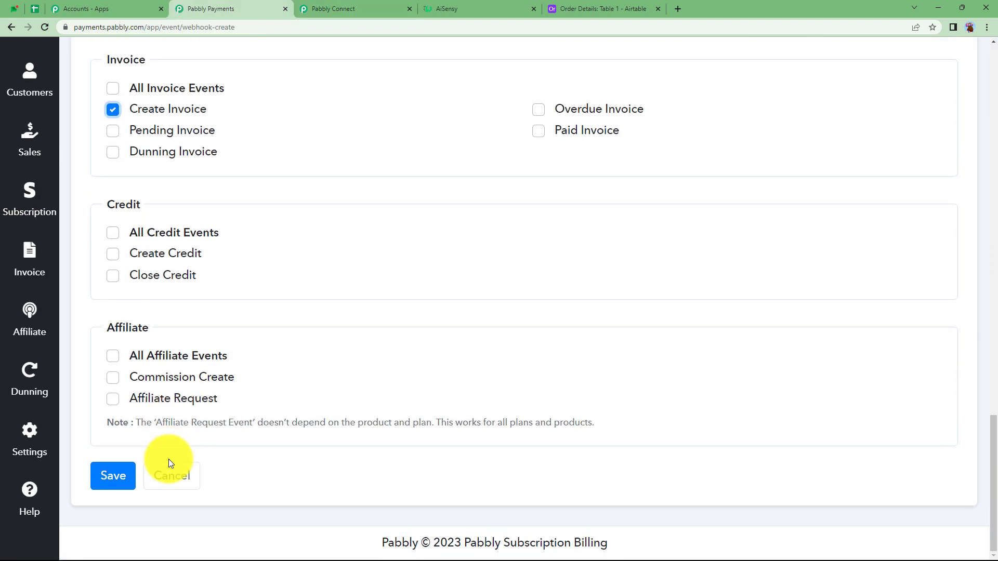
left_click(104, 480)
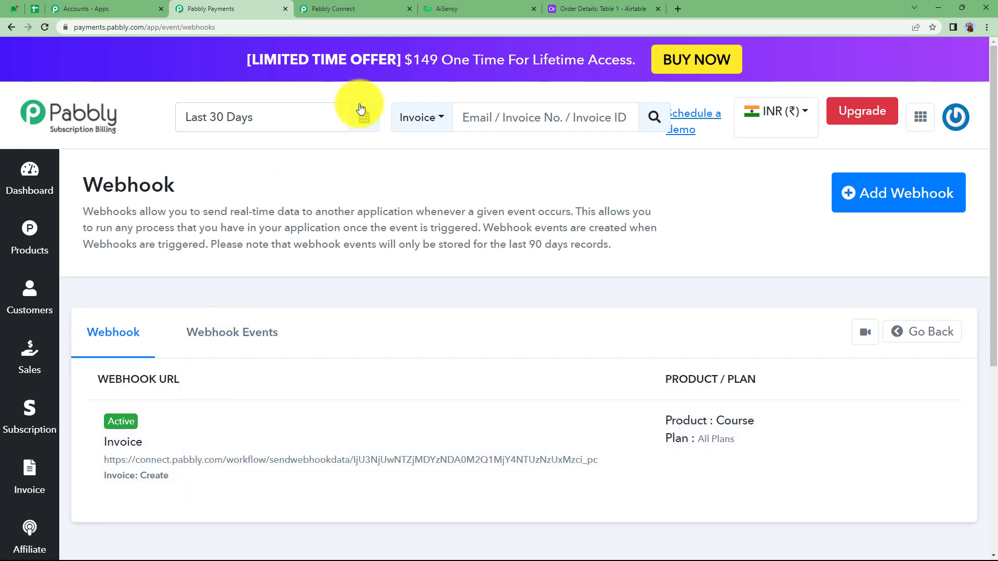
Step: Check the event type and source received in the Pabbly Connect trigger, then start re-capturing the webhook response
left_click(361, 6)
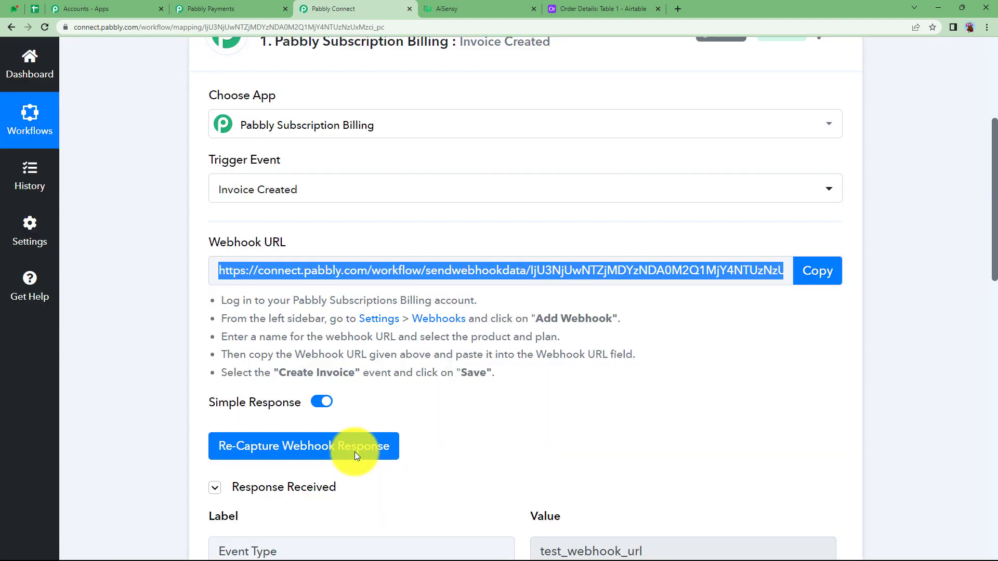
scroll(355, 452, "down", 4)
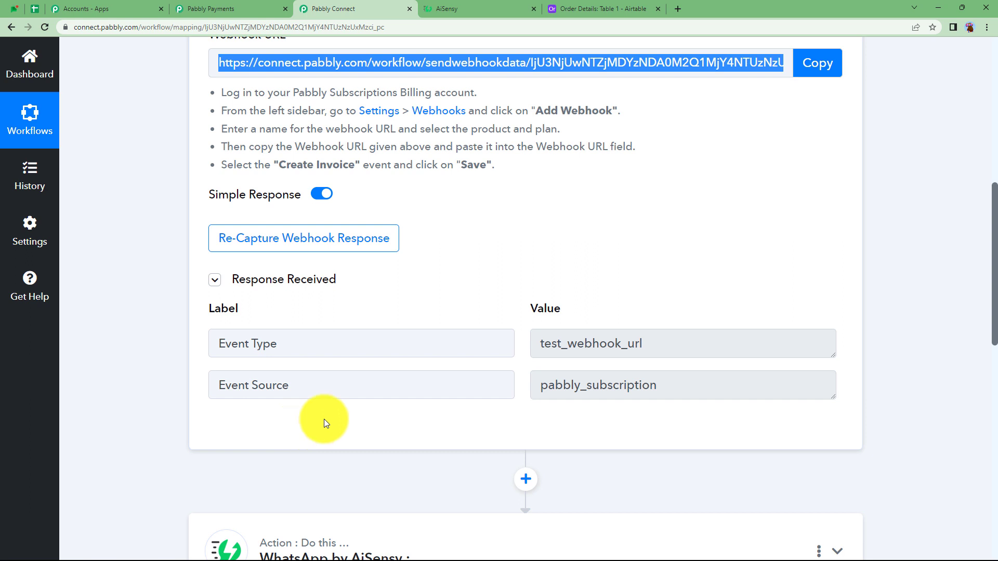
left_click_drag(674, 347, 526, 360)
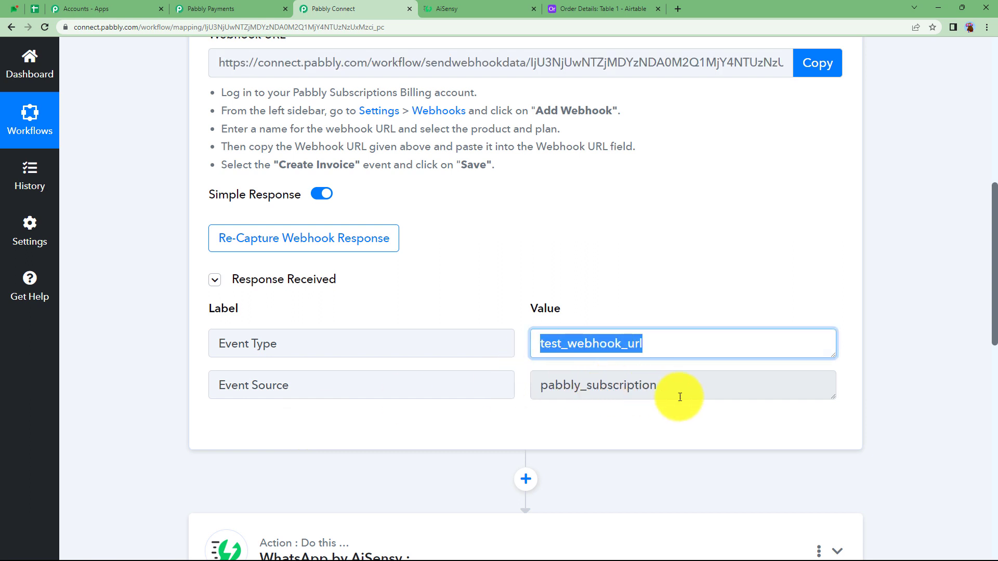
left_click(633, 396)
left_click_drag(633, 396, 565, 418)
left_click(566, 419)
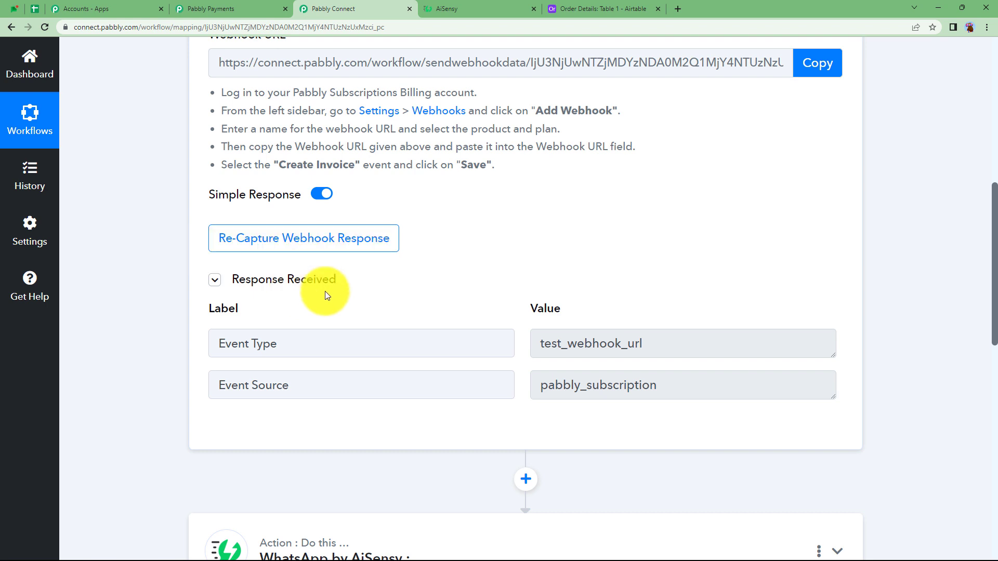
left_click(345, 230)
left_click(446, 406)
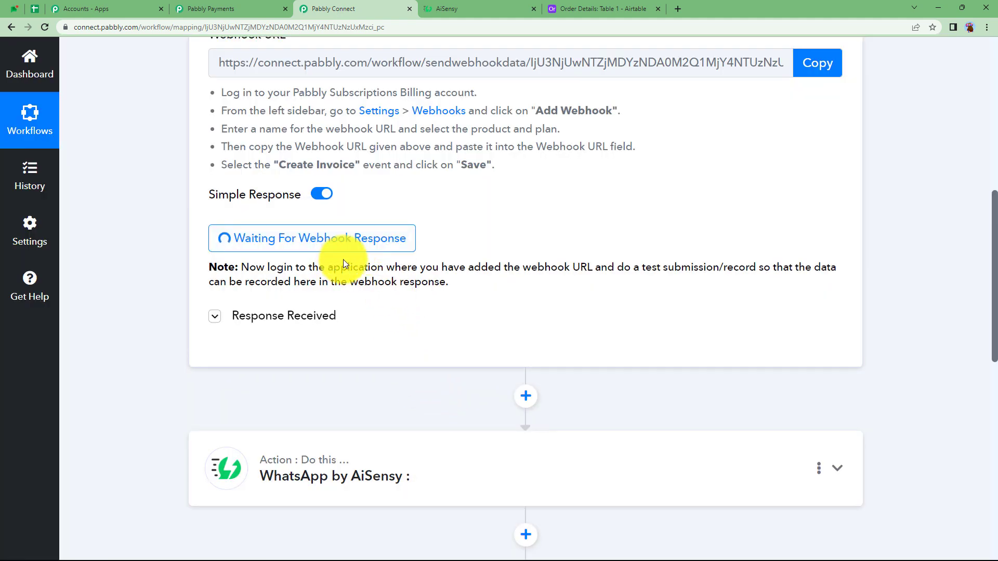
Step: Switch to Subscription Billing and open the checkout page for the Course product's Half-yearly plan
left_click(242, 6)
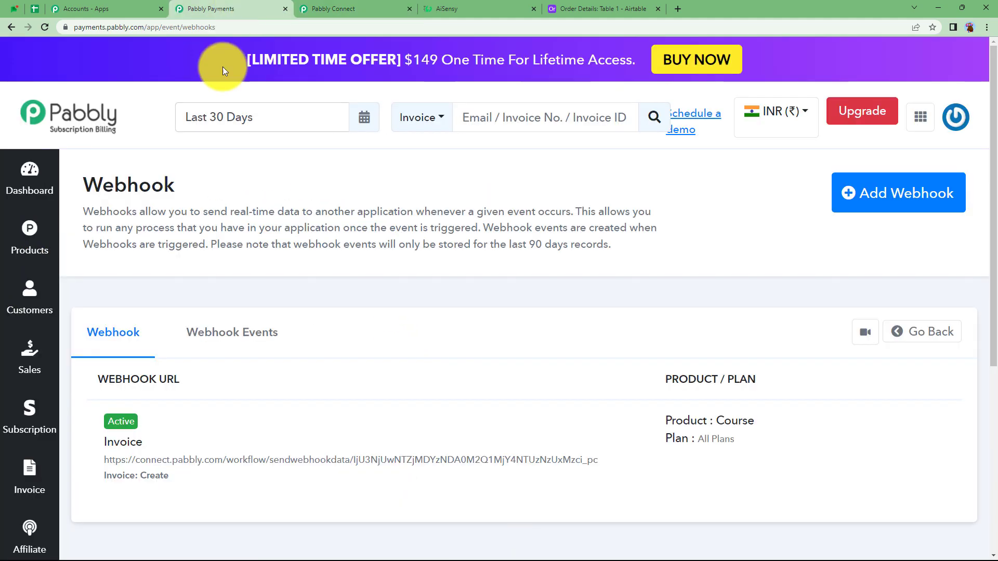
left_click(29, 242)
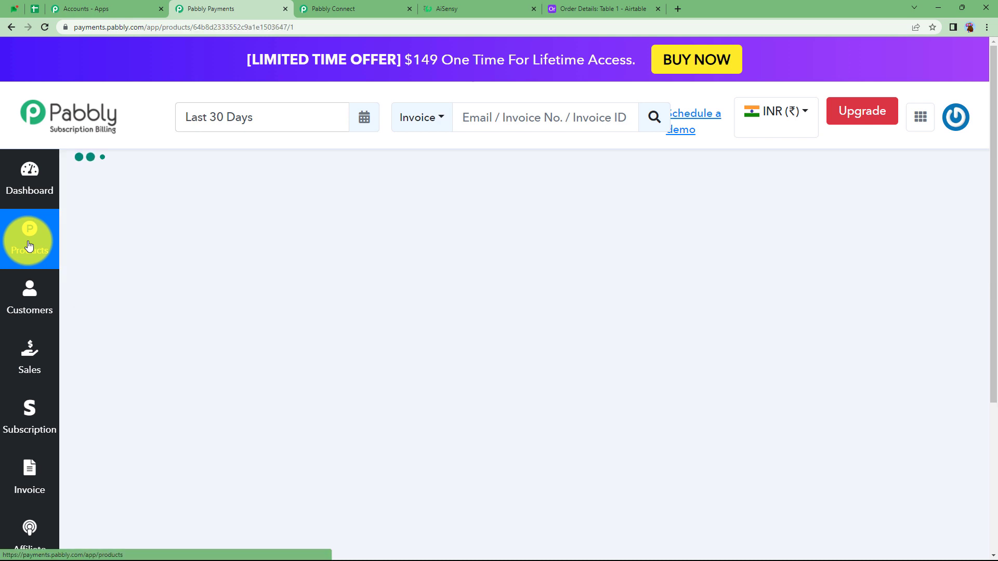
scroll(553, 363, "down", 4)
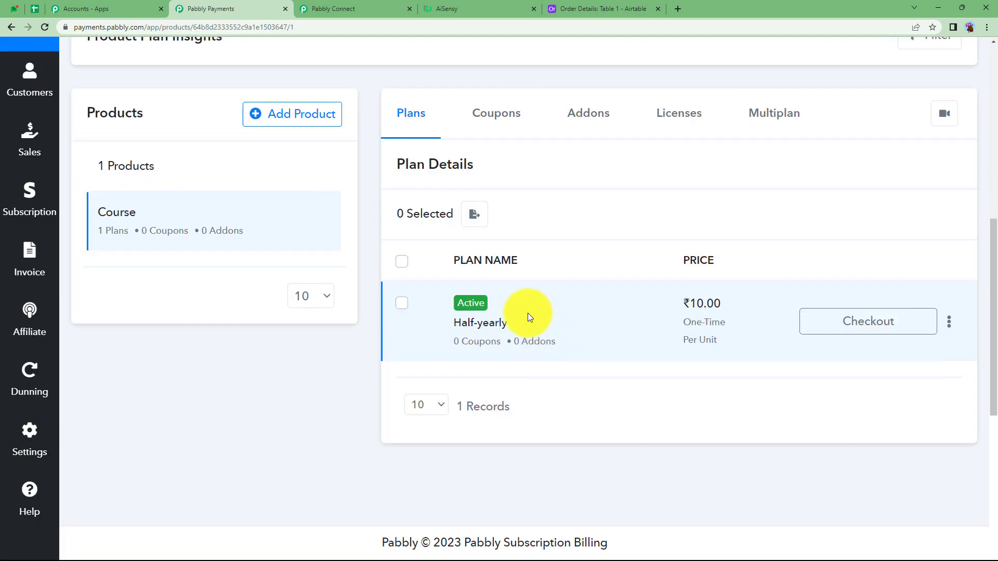
scroll(528, 313, "up", 2)
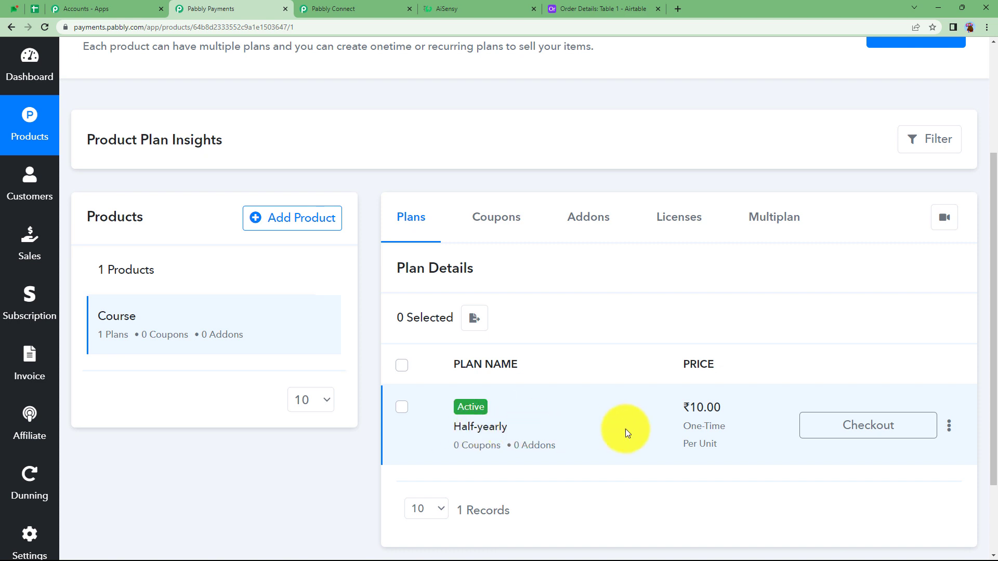
left_click(861, 424)
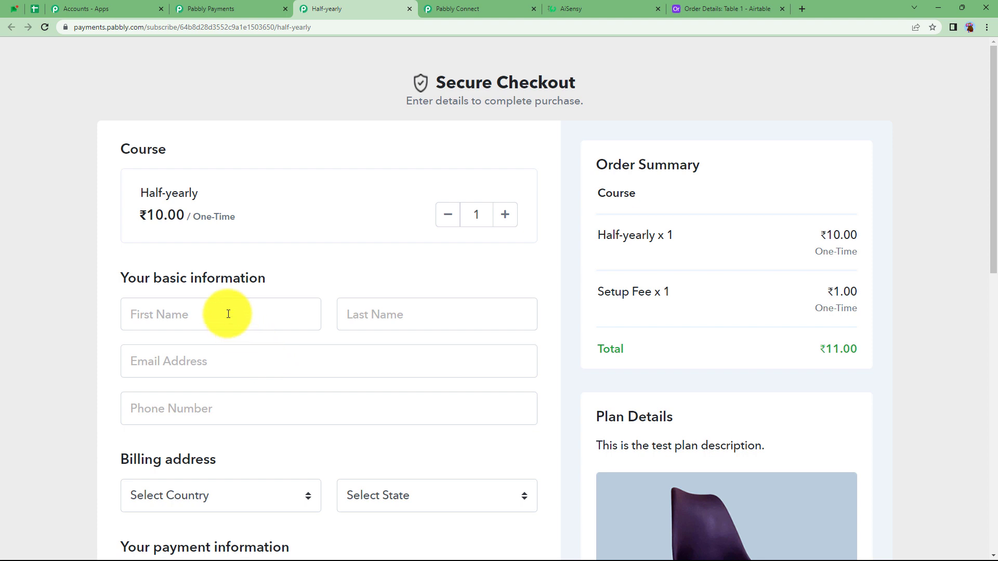
Step: Fill in the customer's first and last name on the checkout form
left_click(228, 314)
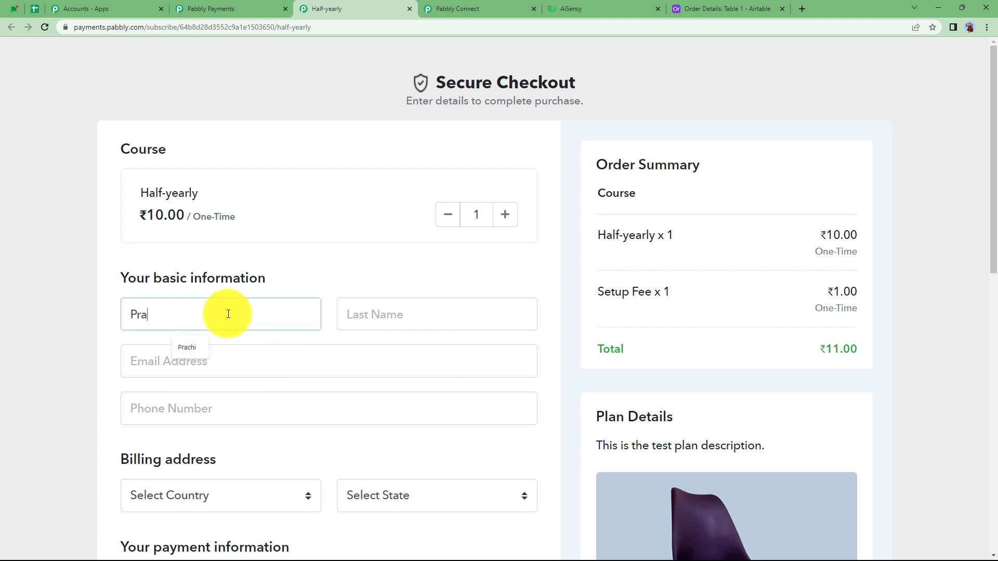
left_click(377, 316)
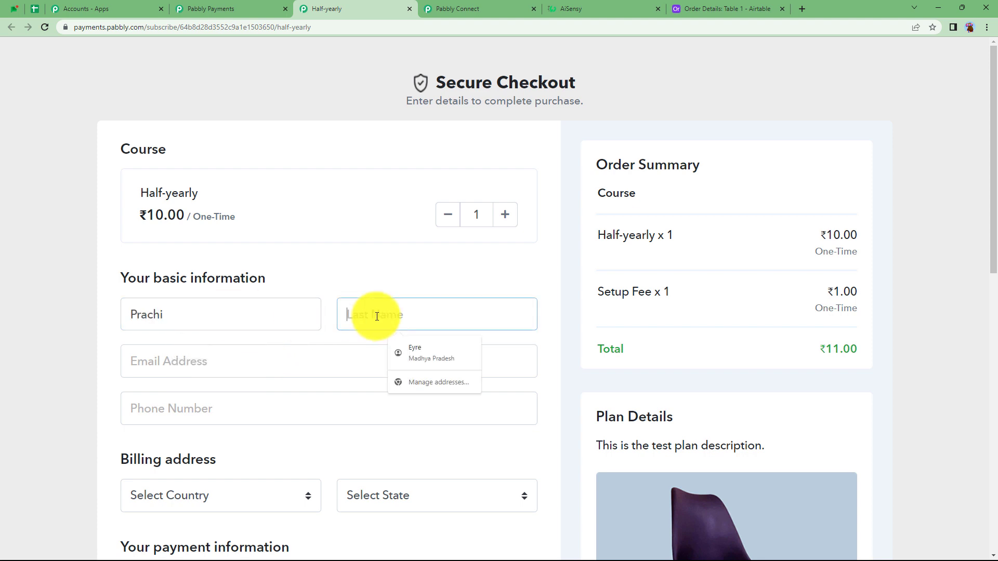
left_click(393, 348)
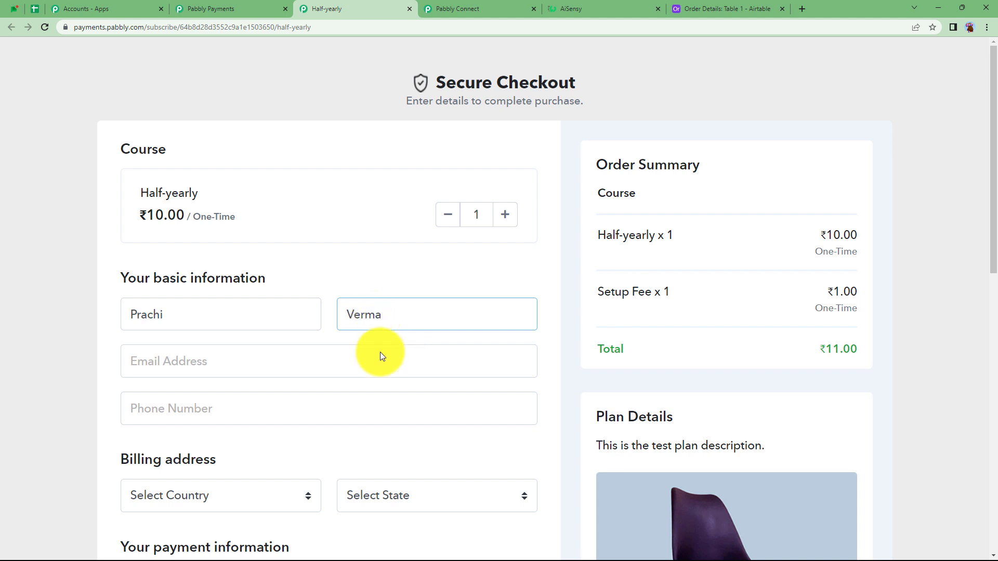
Step: Fill in the customer's e-mail, phone number, and billing country and state using the saved suggestions
left_click(379, 408)
left_click(267, 441)
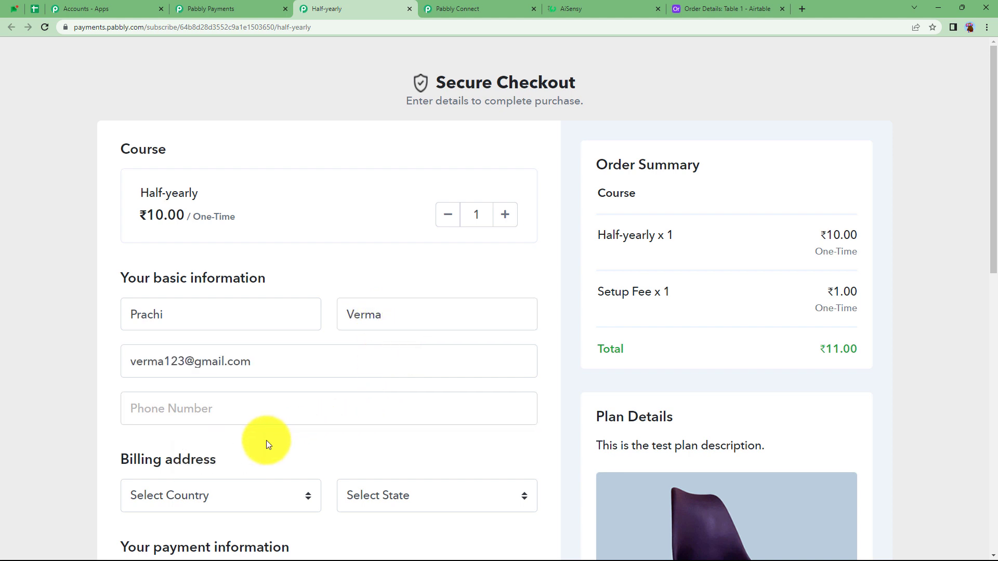
left_click(260, 411)
left_click(251, 442)
scroll(250, 442, "down", 2)
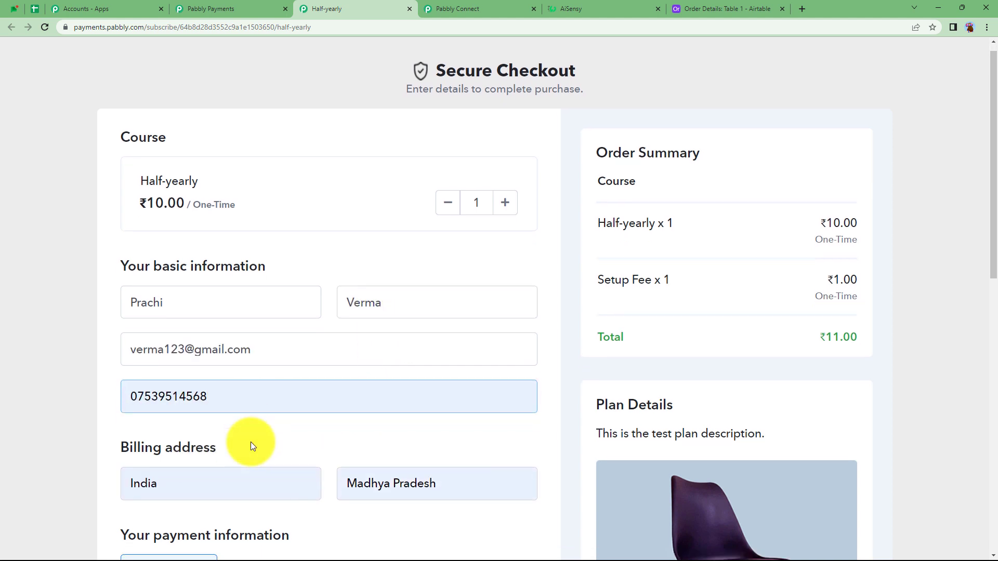
scroll(312, 442, "down", 3)
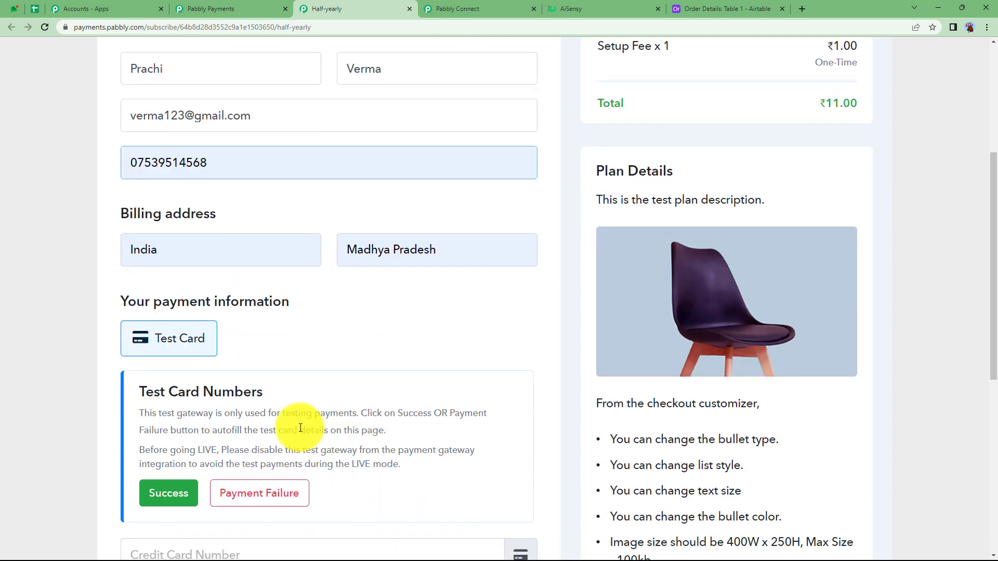
Step: Fill the card number, expiry and CVV fields with the Success test card details and complete the order, declining to save the card
left_click(169, 478)
scroll(179, 481, "down", 3)
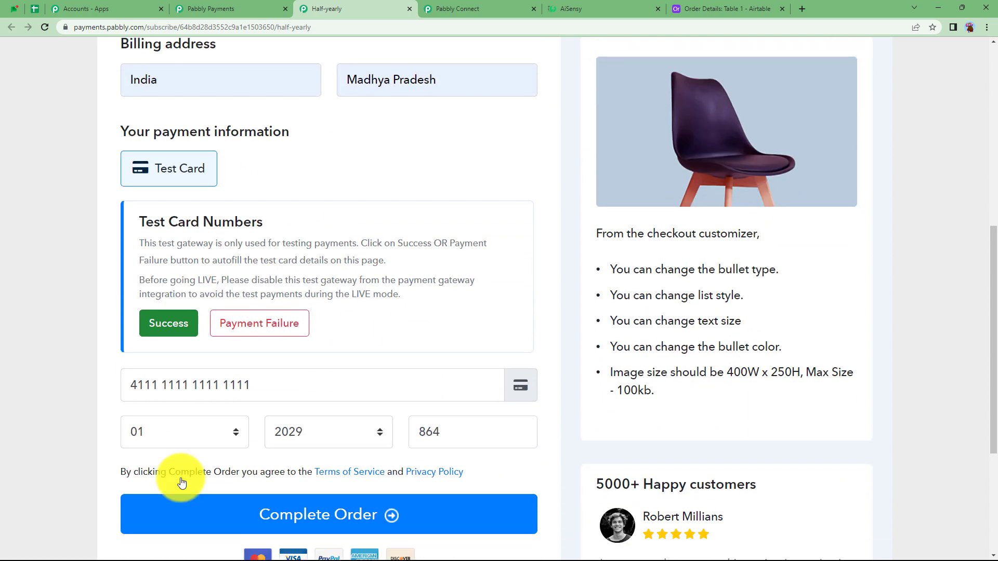
left_click(222, 508)
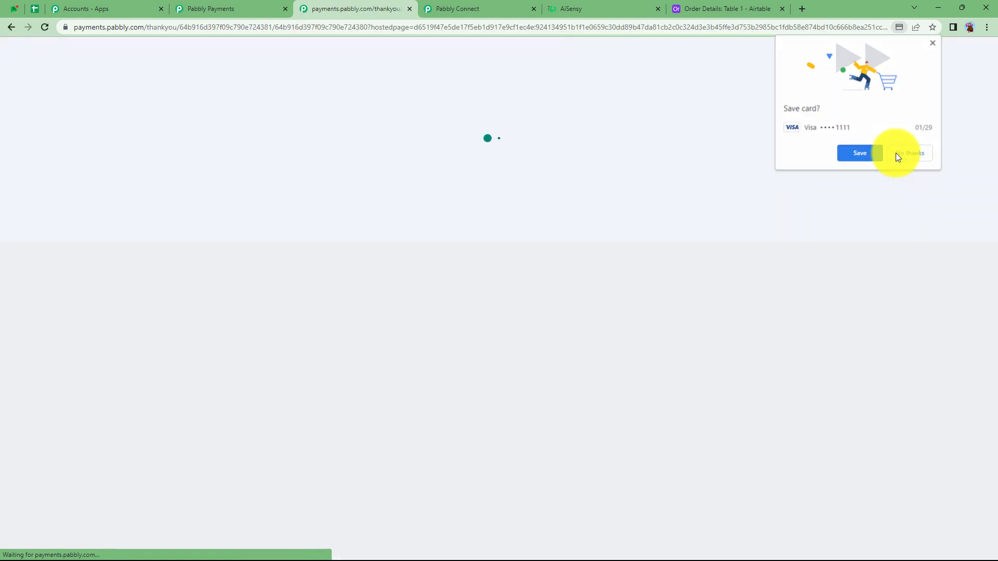
left_click(898, 153)
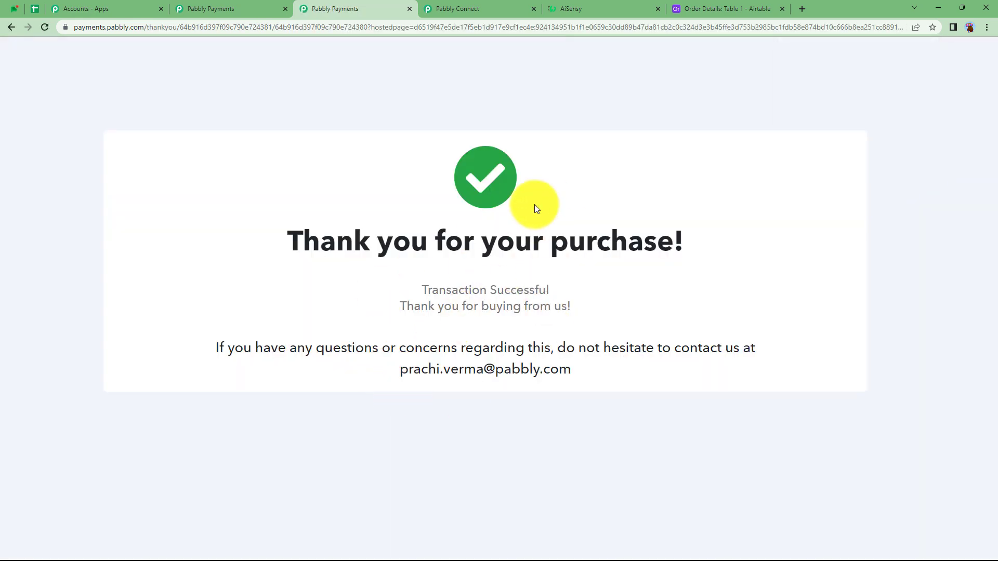
Step: Examine the event type, event source and subscription plan details in the response captured by Pabbly Connect
left_click(461, 6)
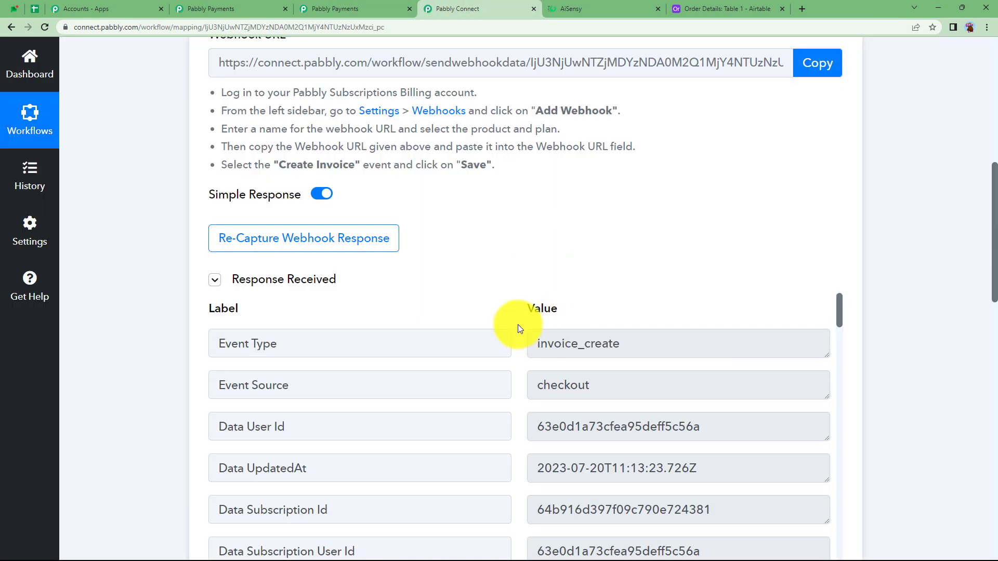
double_click(624, 343)
double_click(596, 379)
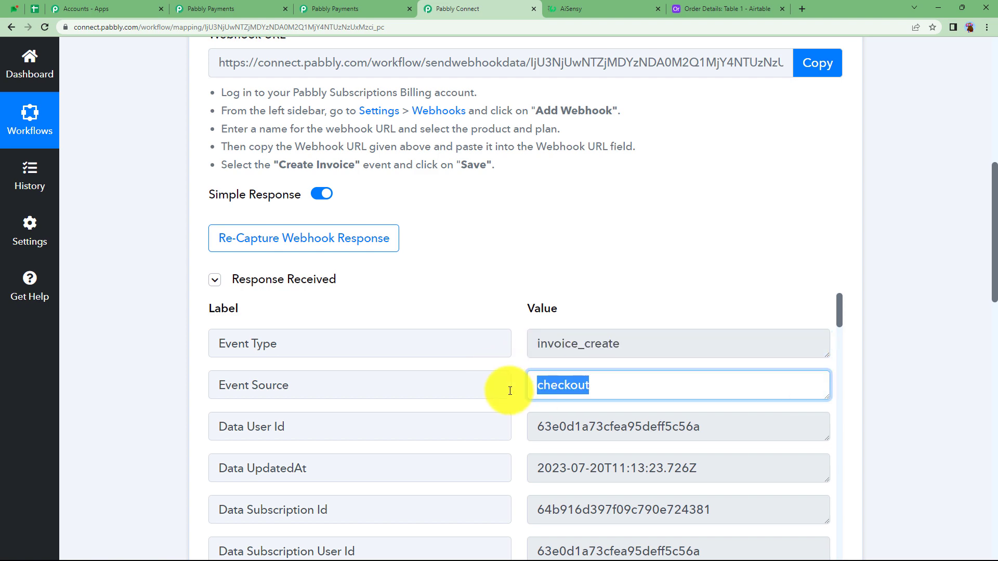
scroll(508, 387, "down", 1)
scroll(508, 391, "down", 20)
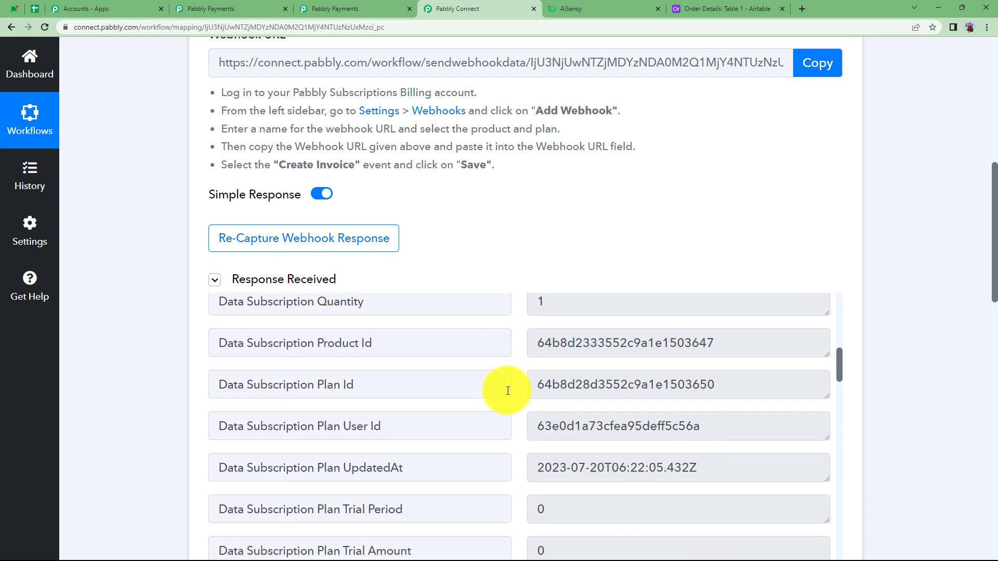
scroll(508, 391, "down", 6)
scroll(508, 391, "up", 3)
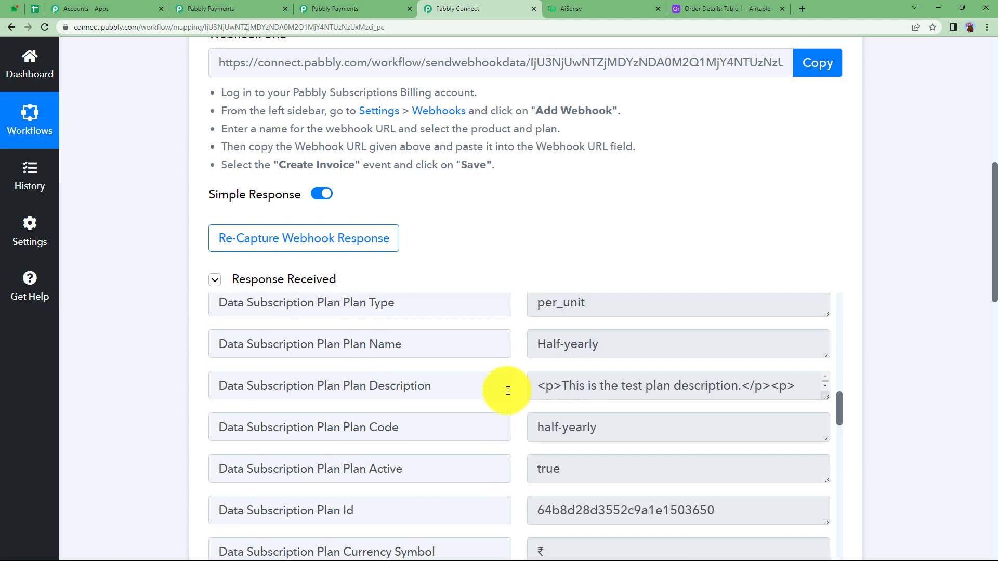
scroll(594, 386, "down", 15)
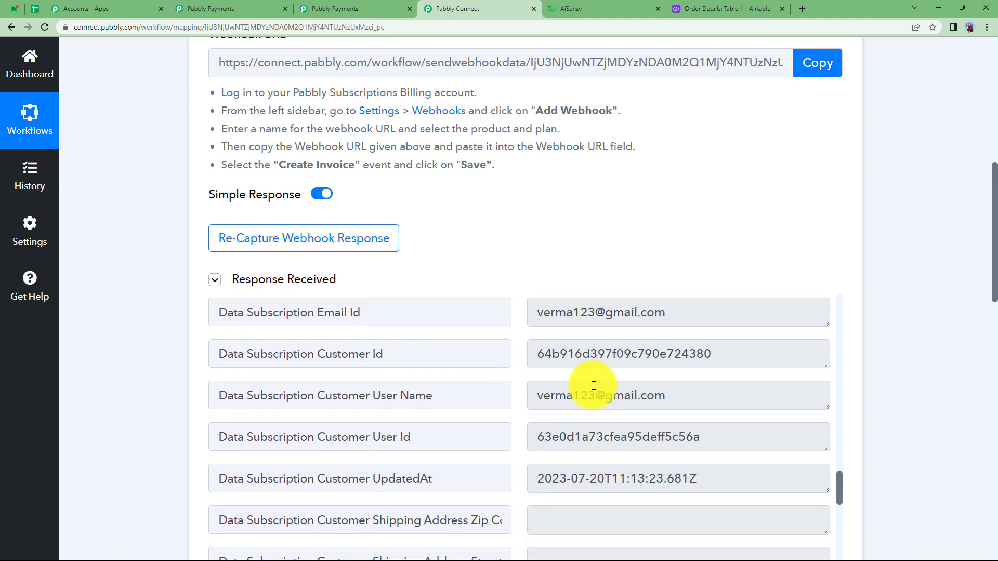
Step: Check the customer's user name, last name and first name in the captured response
left_click_drag(649, 401, 472, 417)
scroll(472, 417, "down", 6)
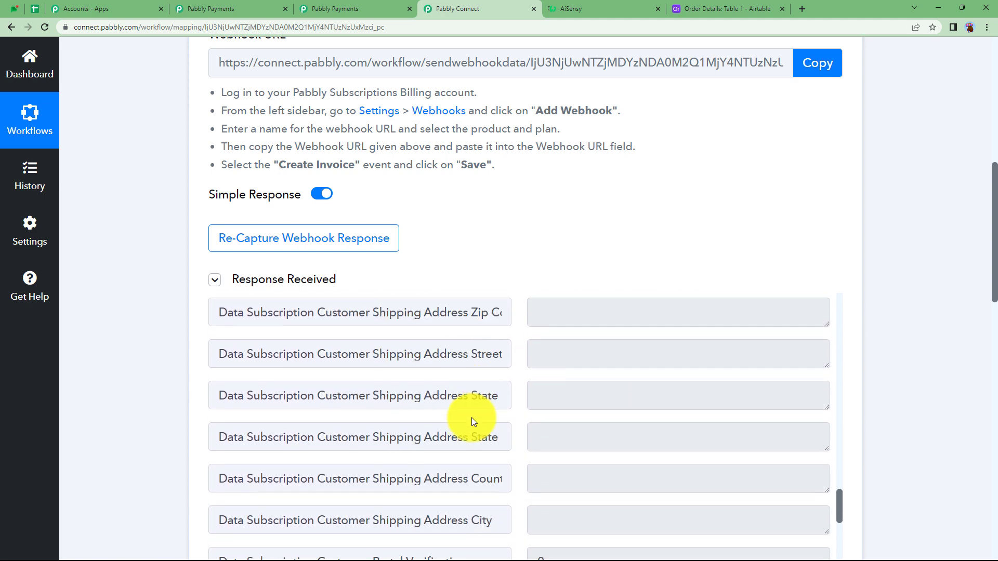
scroll(472, 417, "down", 4)
left_click_drag(574, 335, 528, 339)
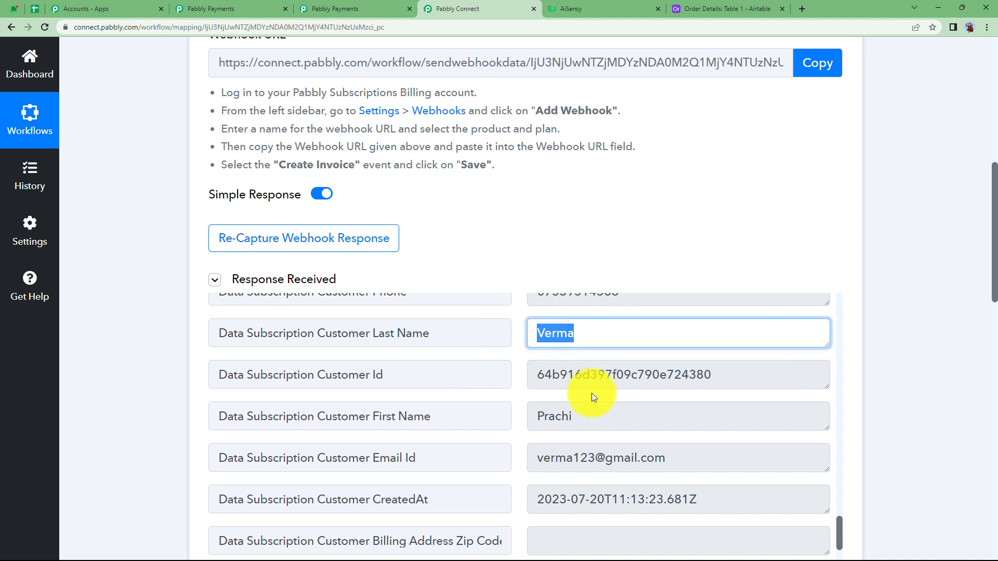
left_click_drag(582, 416, 503, 420)
scroll(490, 419, "down", 7)
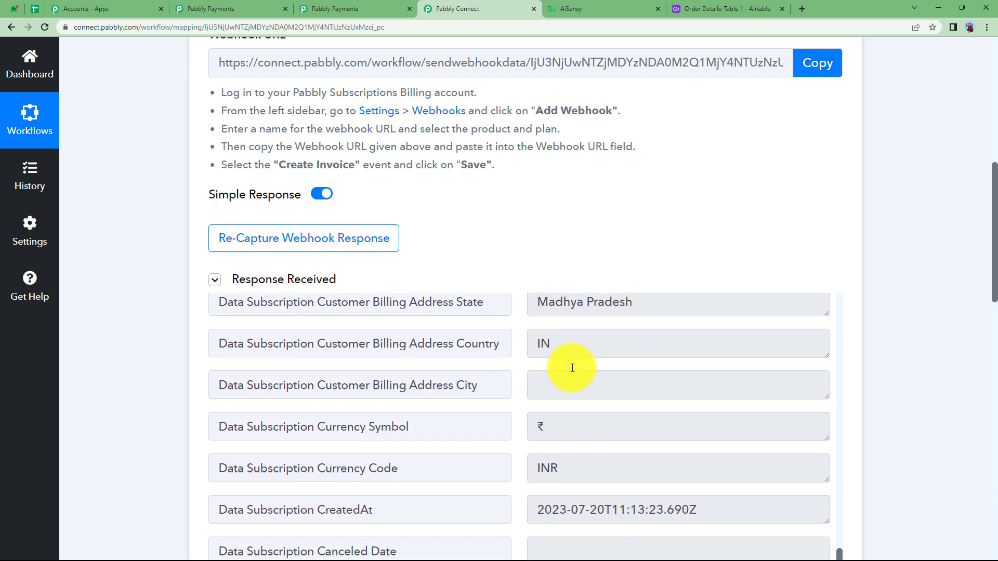
Step: Review the product name, invoice and credit note fields in the captured response, then collapse the received response
scroll(576, 412, "down", 12)
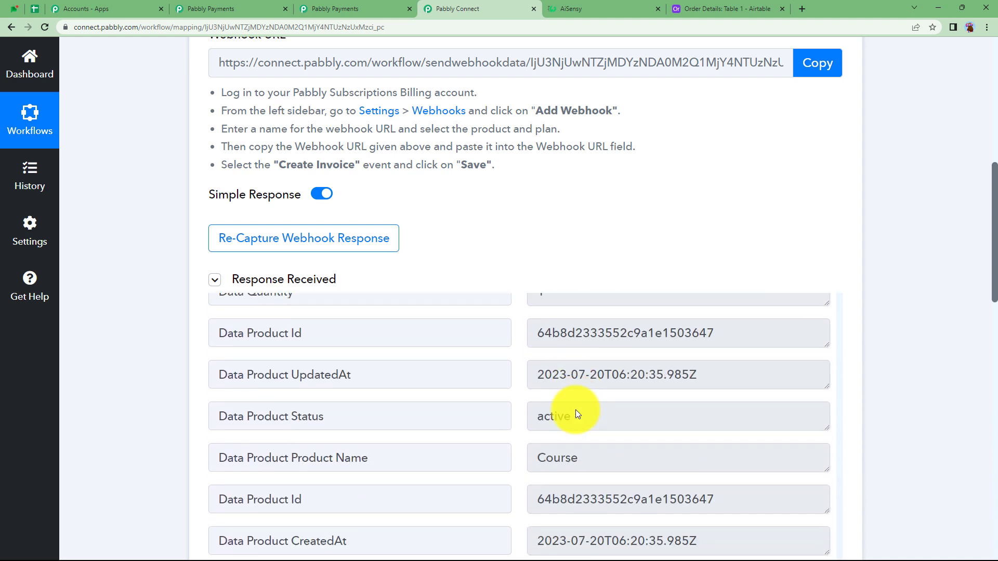
left_click_drag(606, 297, 522, 303)
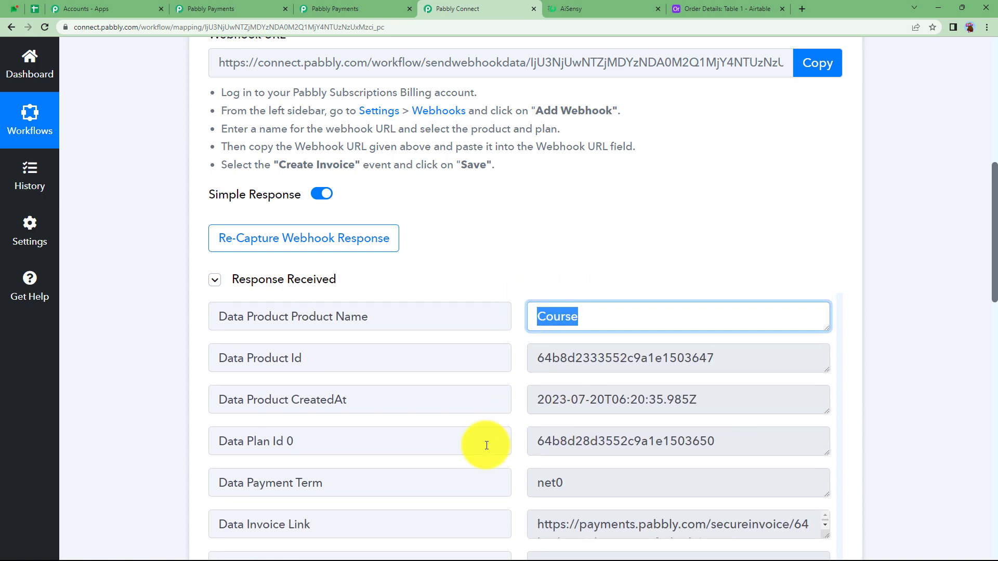
scroll(485, 446, "down", 4)
scroll(486, 446, "down", 5)
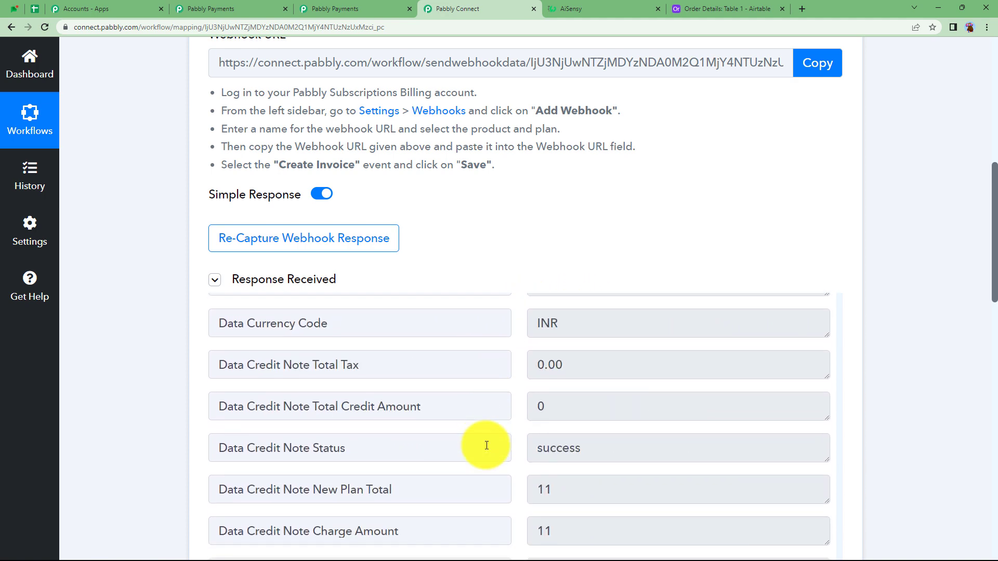
scroll(487, 446, "up", 20)
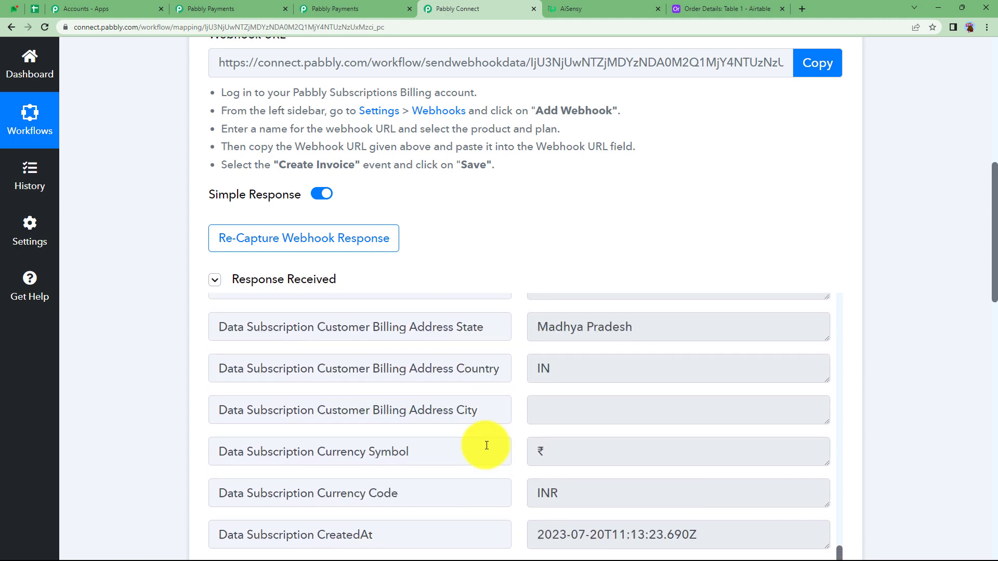
left_click(261, 284)
scroll(172, 349, "up", 8)
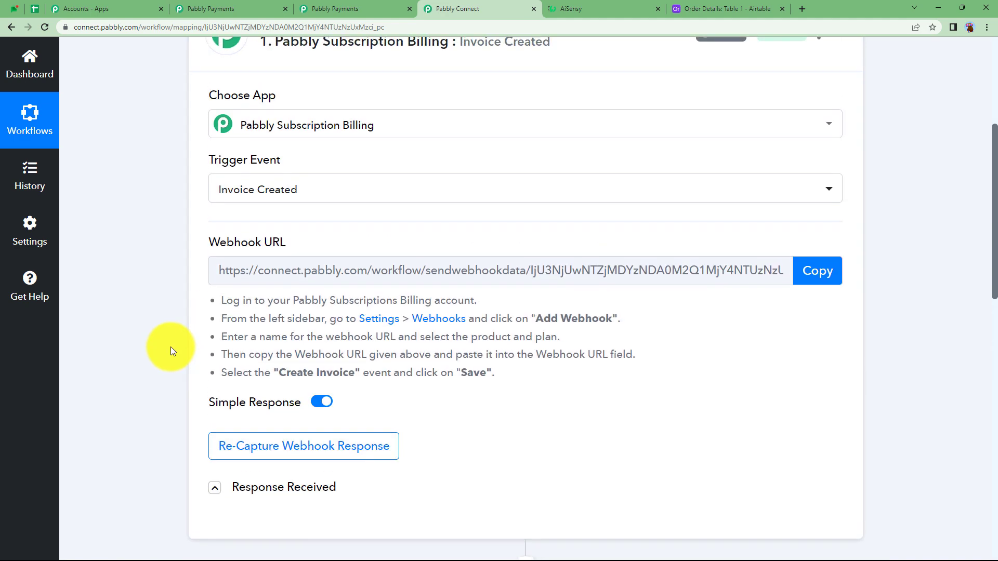
scroll(171, 347, "up", 3)
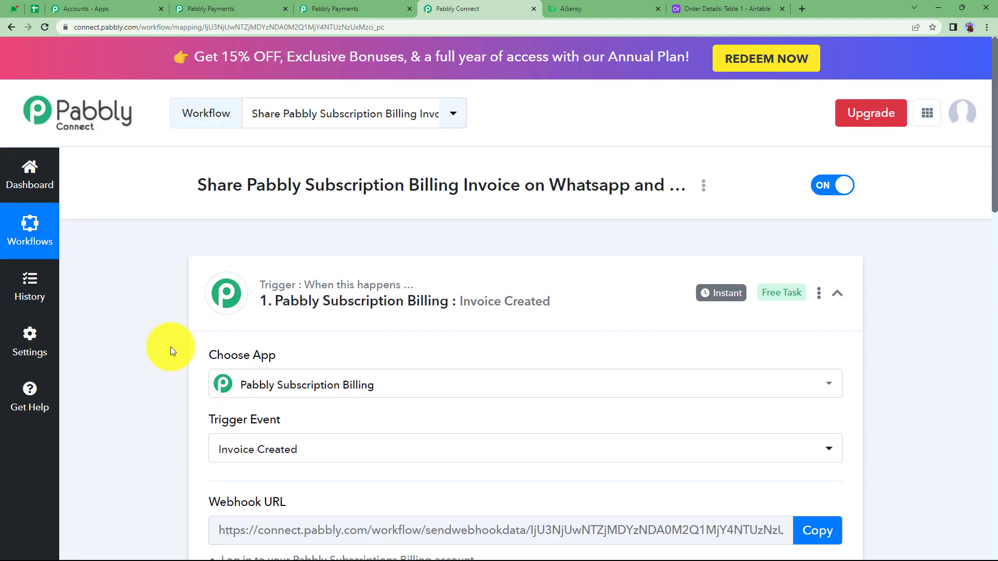
Step: Collapse the trigger step and set the WhatsApp by AiSensy action's event to Send Template Message
left_click(318, 304)
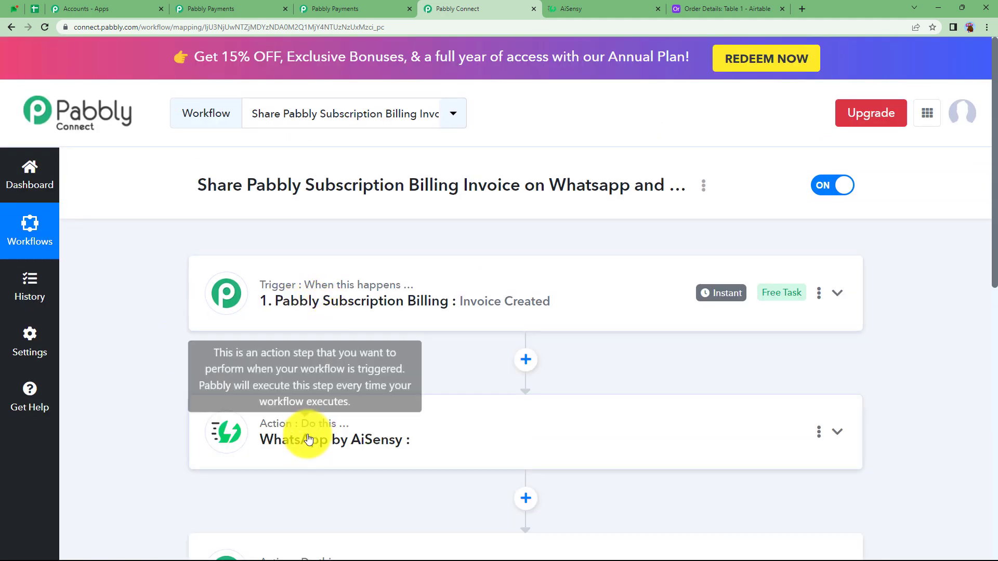
scroll(308, 439, "down", 3)
scroll(309, 441, "down", 3)
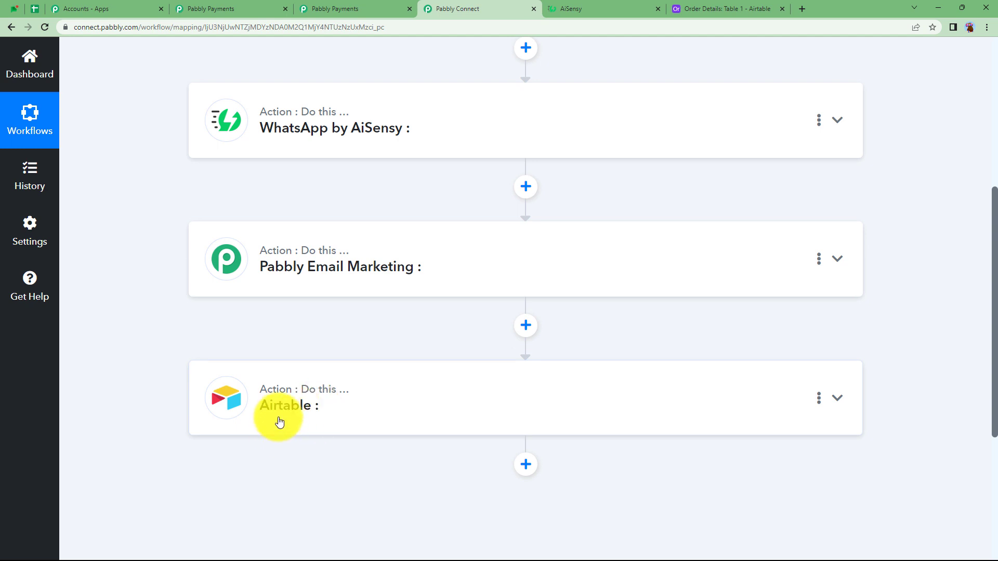
scroll(301, 308, "up", 4)
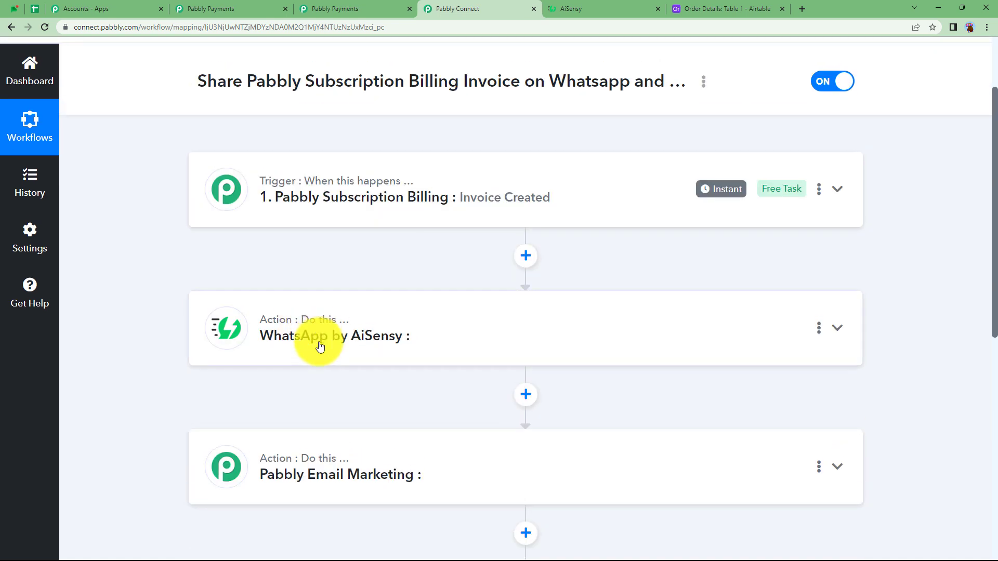
left_click(313, 353)
scroll(204, 375, "down", 2)
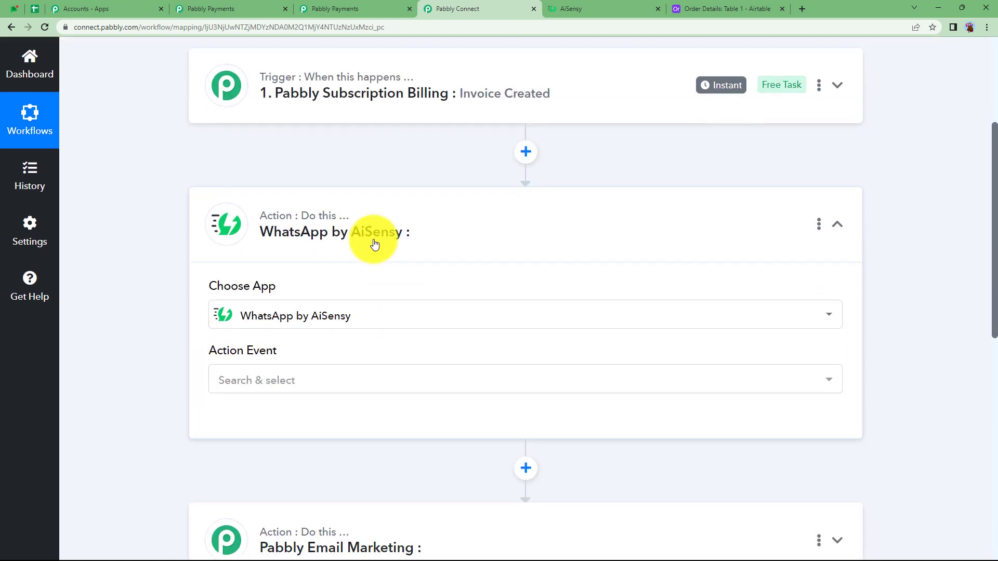
left_click(266, 380)
left_click(246, 472)
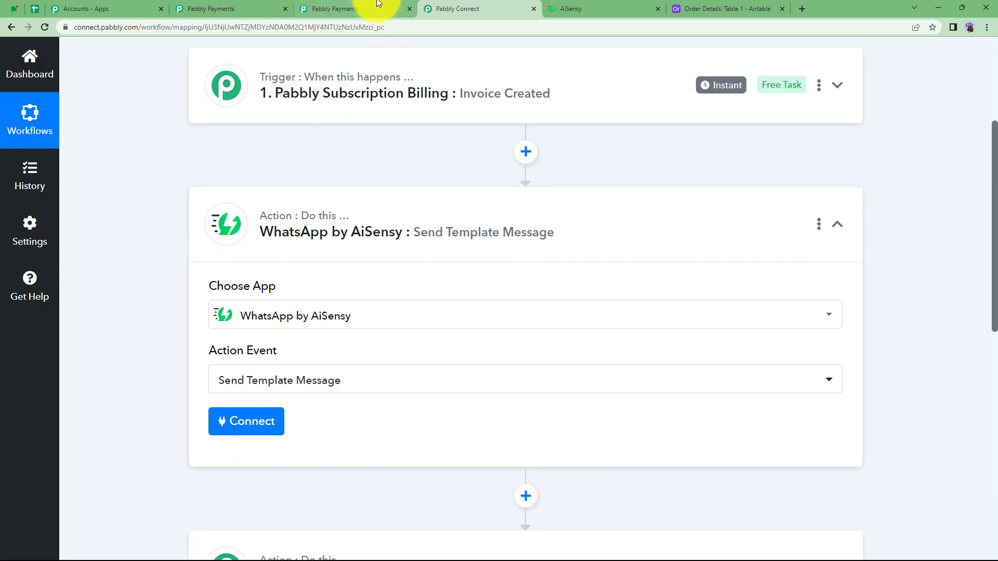
Step: Switch to AiSensy and examine the Order Invoice campaign's status and message template with its four parameters
left_click(583, 9)
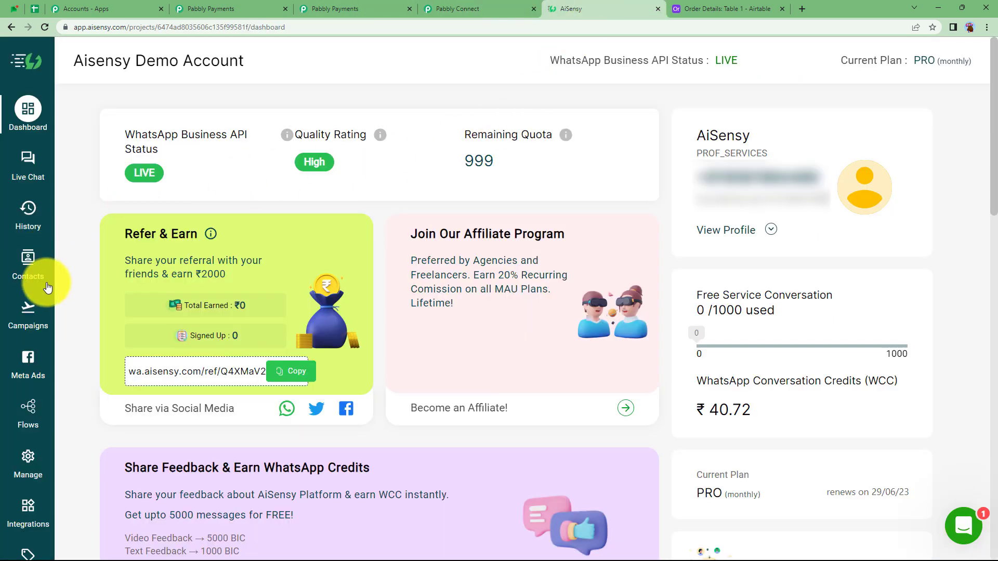
left_click(27, 310)
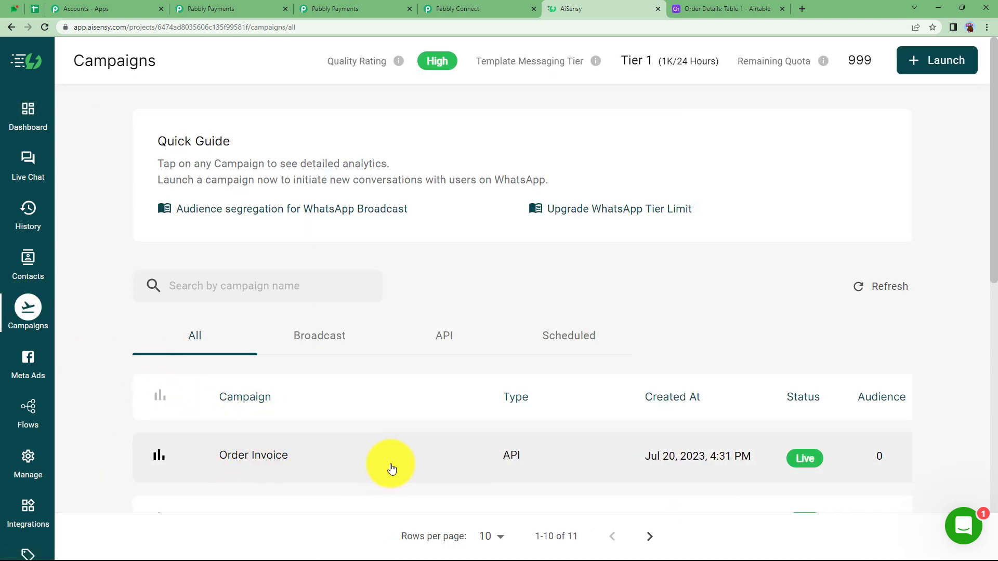
scroll(392, 469, "down", 2)
left_click(272, 362)
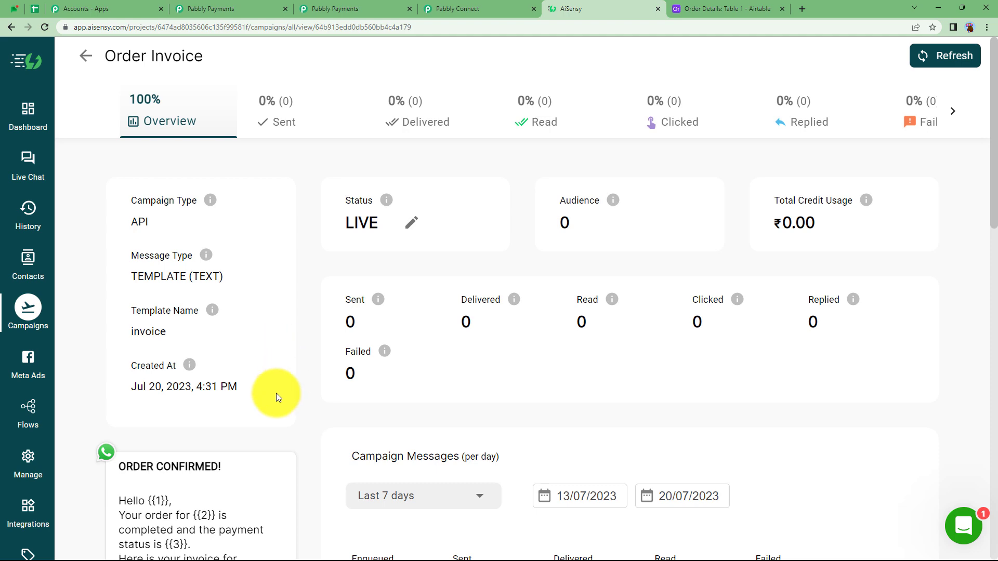
scroll(276, 393, "down", 3)
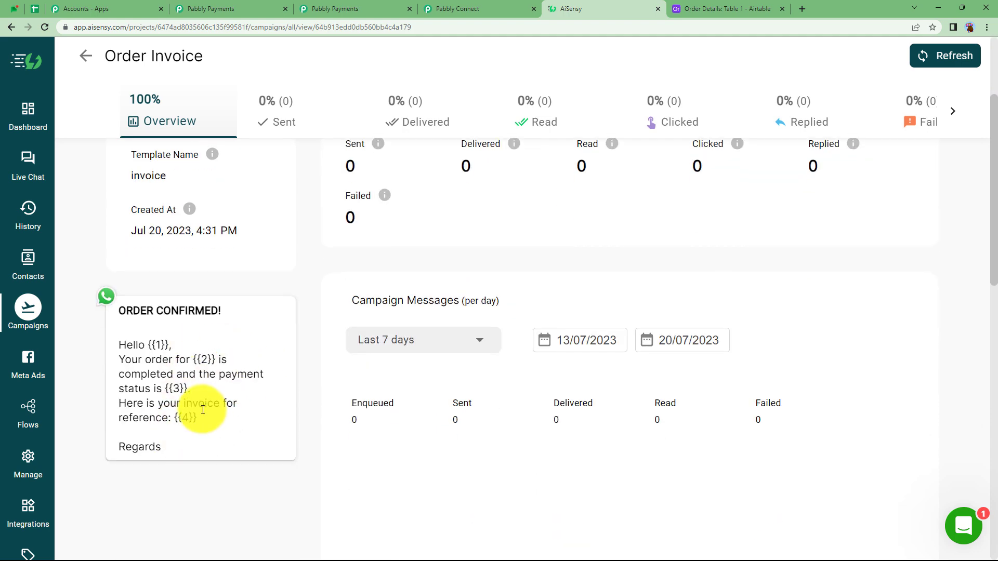
Step: Close the purchase confirmation page and return to the Pabbly Connect workflow
left_click(222, 8)
left_click(322, 9)
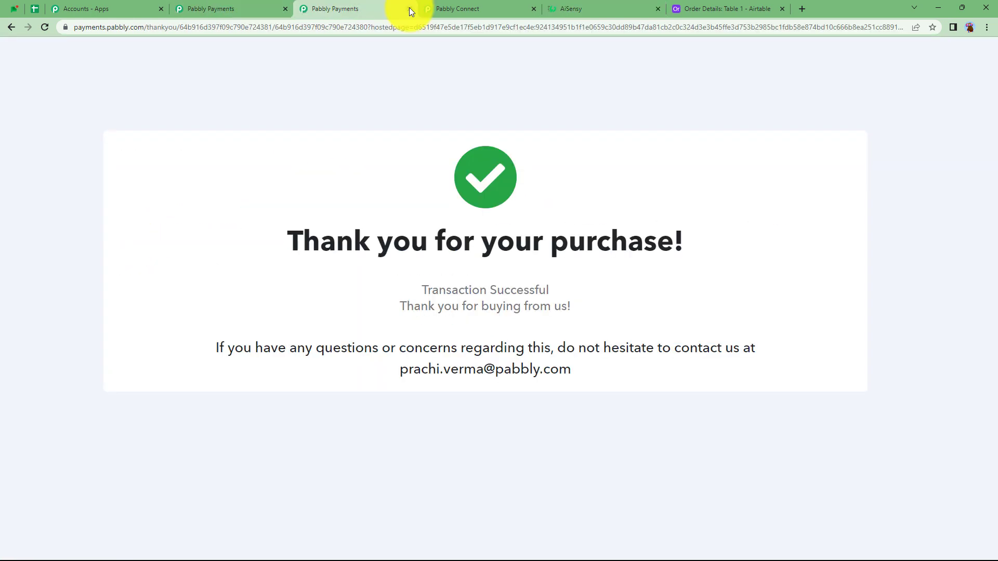
left_click(409, 9)
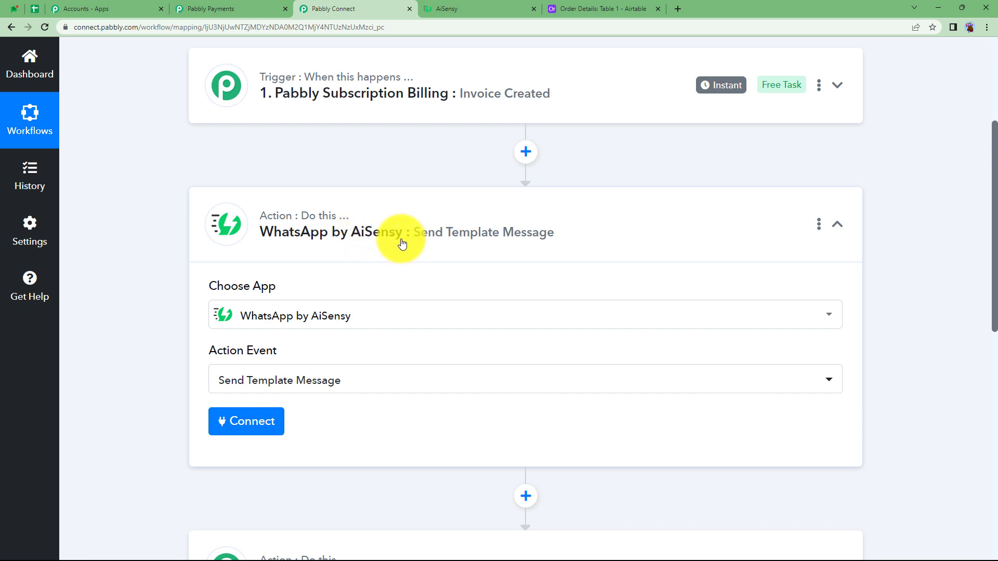
Step: Start a new WhatsApp by AiSensy connection and copy the account's API key from AiSensy's management settings
left_click(258, 421)
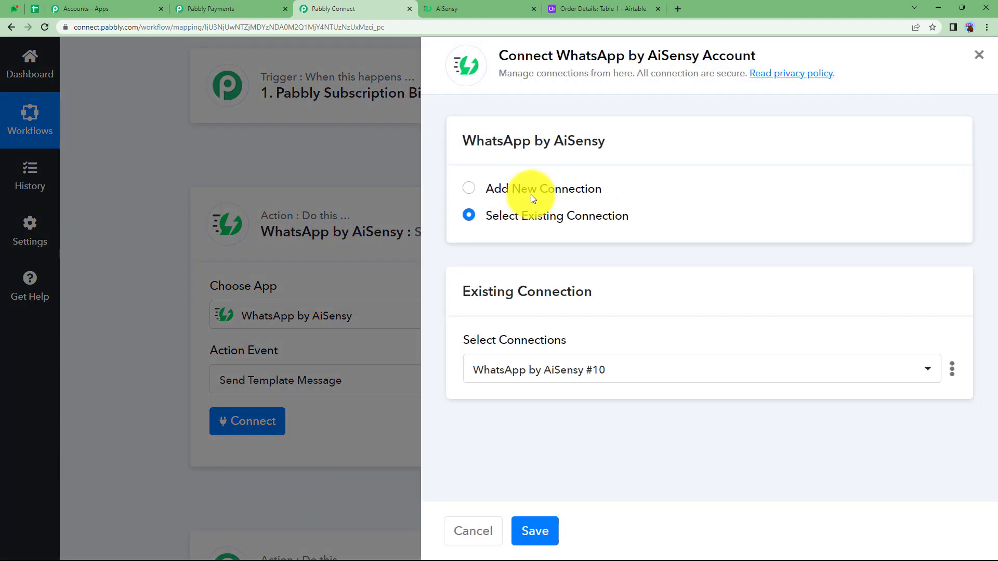
left_click(531, 194)
left_click(475, 378)
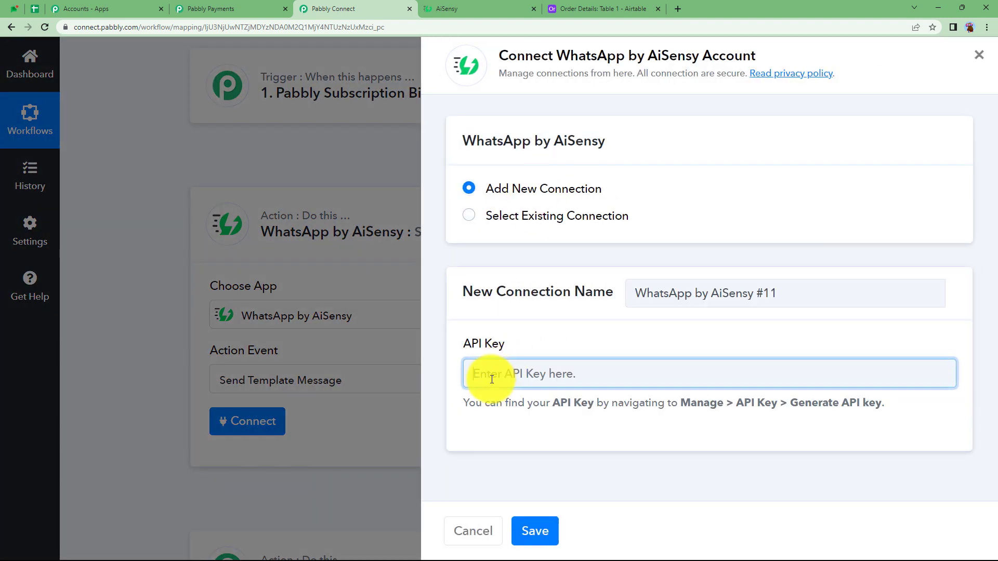
left_click(475, 9)
left_click(20, 462)
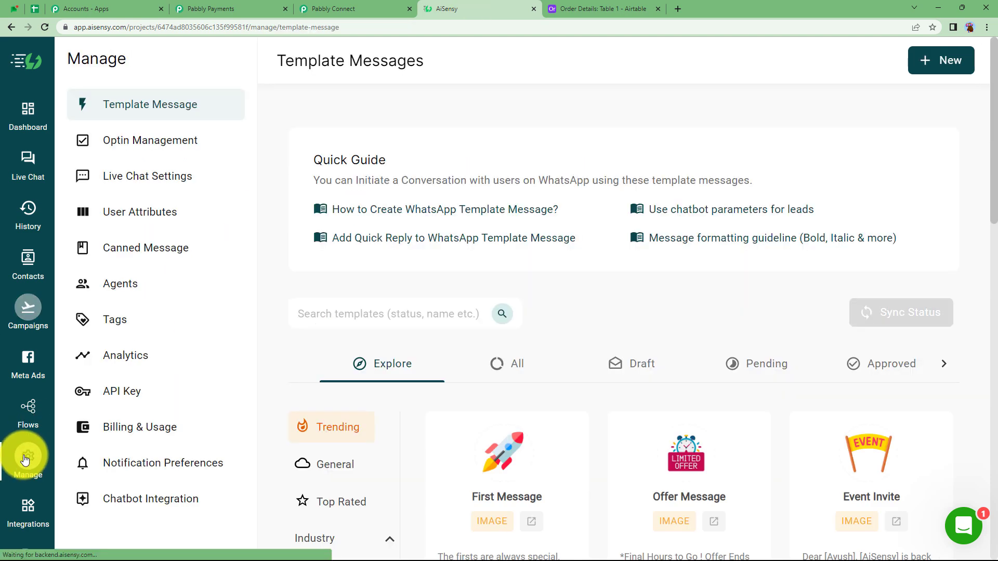
left_click(130, 389)
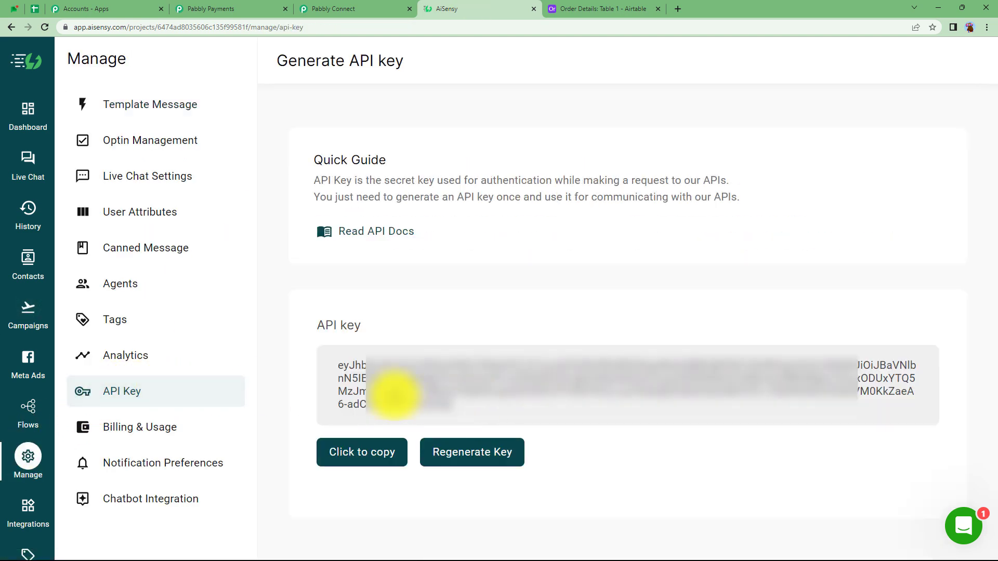
left_click_drag(392, 401, 323, 361)
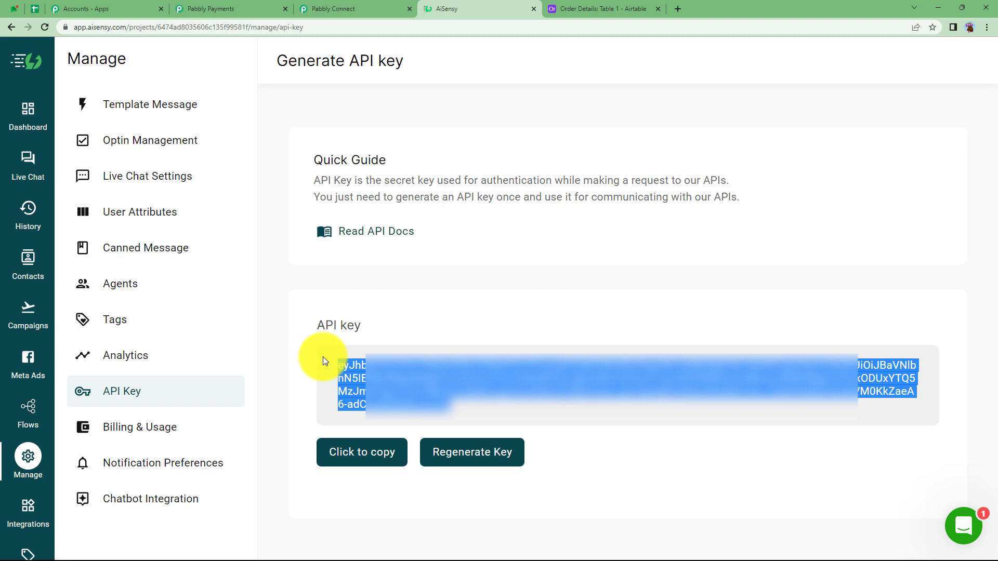
Step: Return to Pabbly Connect, paste the API key into the new WhatsApp by AiSensy connection and save it
left_click(275, 9)
left_click(357, 8)
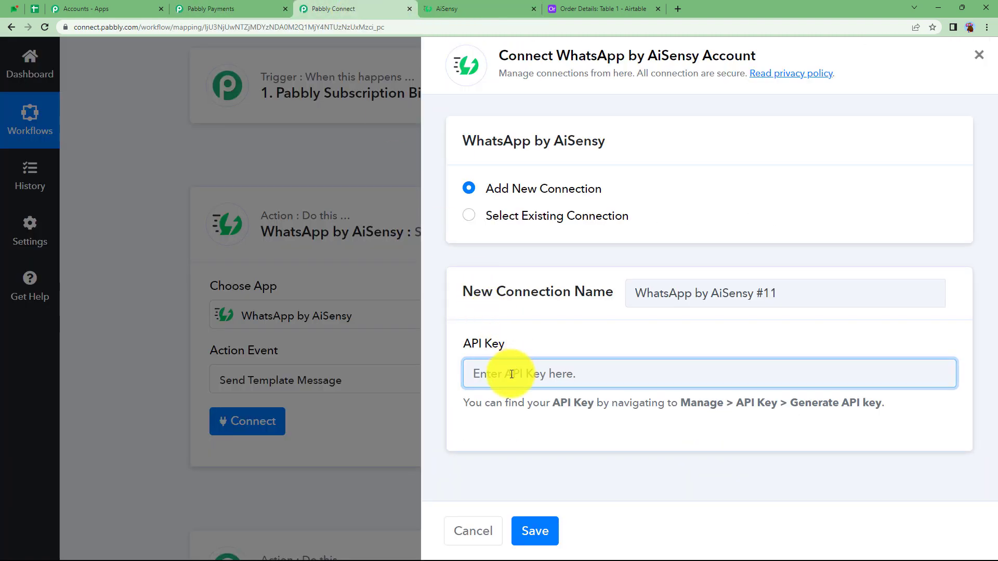
key("ctrl+v")
left_click(535, 532)
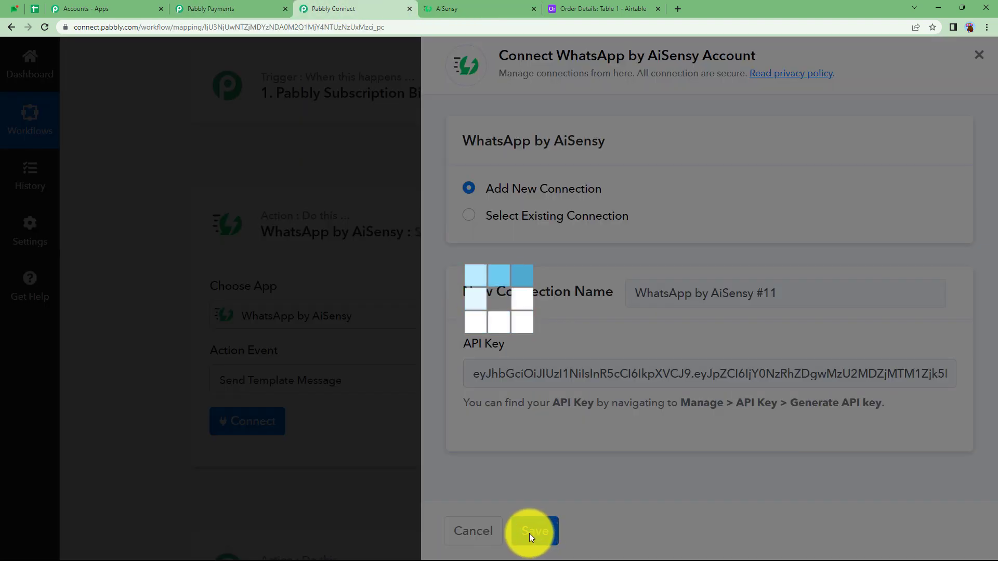
Step: Review the Send Template Message fields, from campaign name and mobile number down to template parameters and attributes
scroll(166, 426, "down", 3)
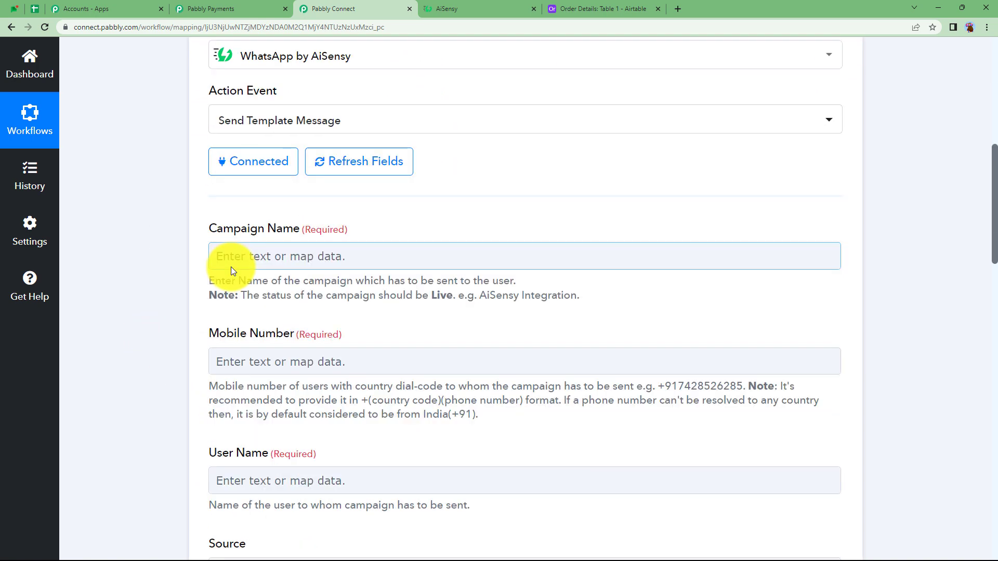
scroll(206, 340, "down", 4)
scroll(206, 343, "down", 8)
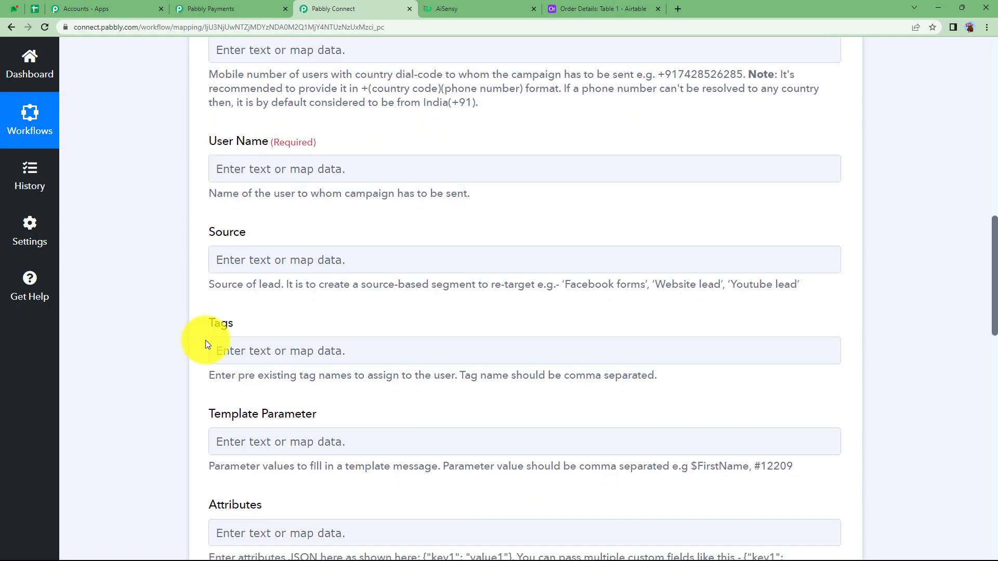
scroll(205, 340, "up", 14)
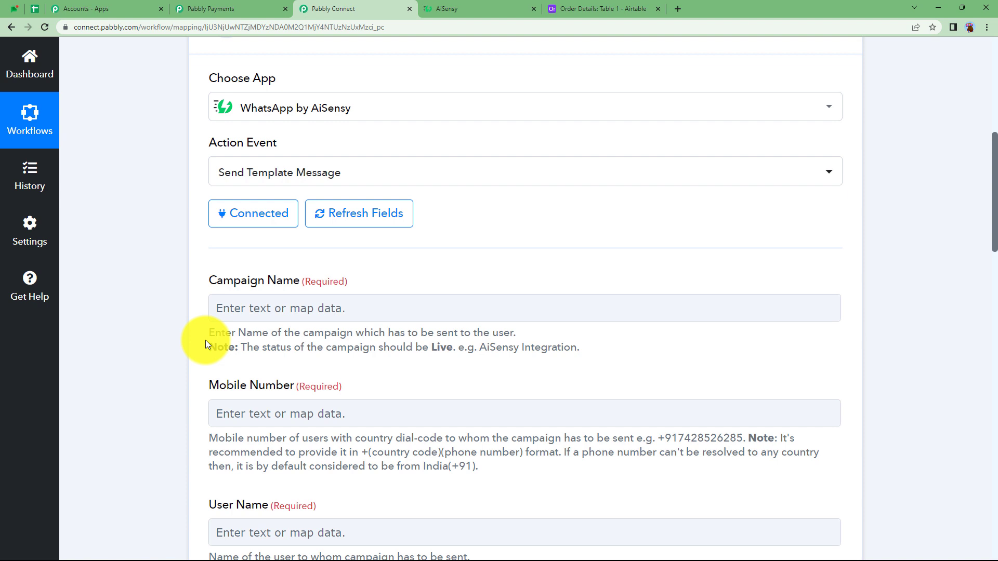
scroll(204, 340, "up", 1)
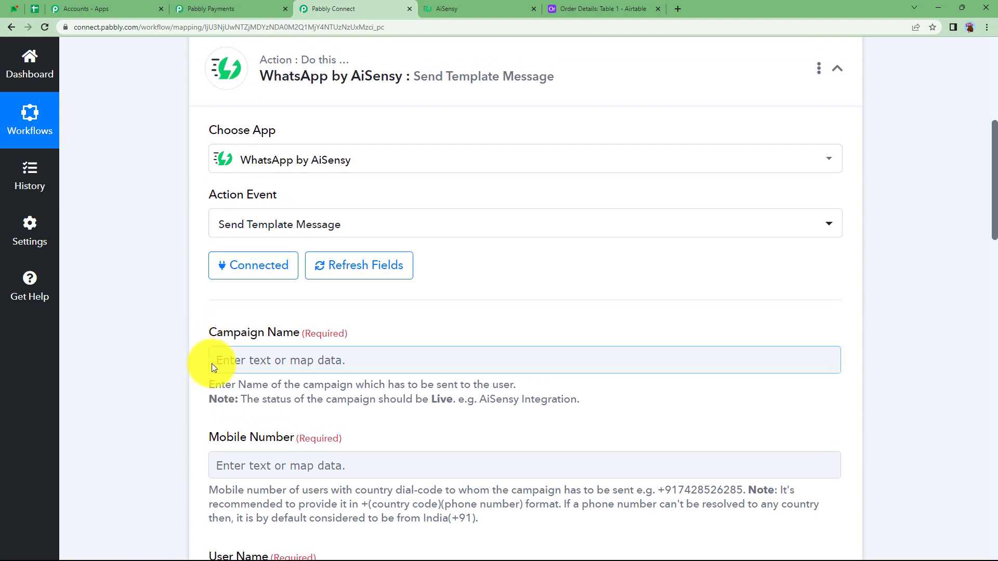
Step: Reopen the trigger's received response and check its customer details and invoice link fields available for mapping
scroll(174, 382, "up", 1)
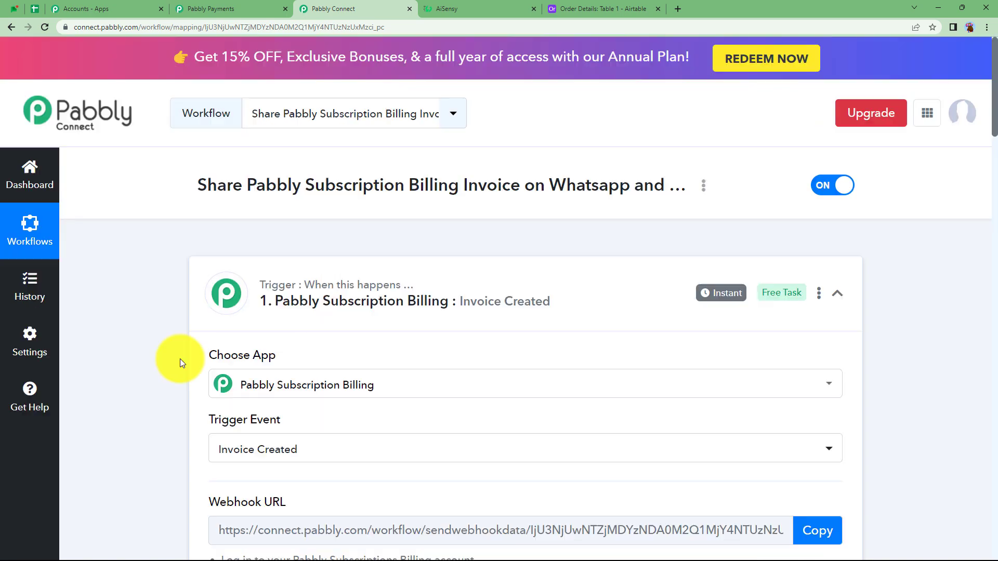
scroll(151, 388, "down", 9)
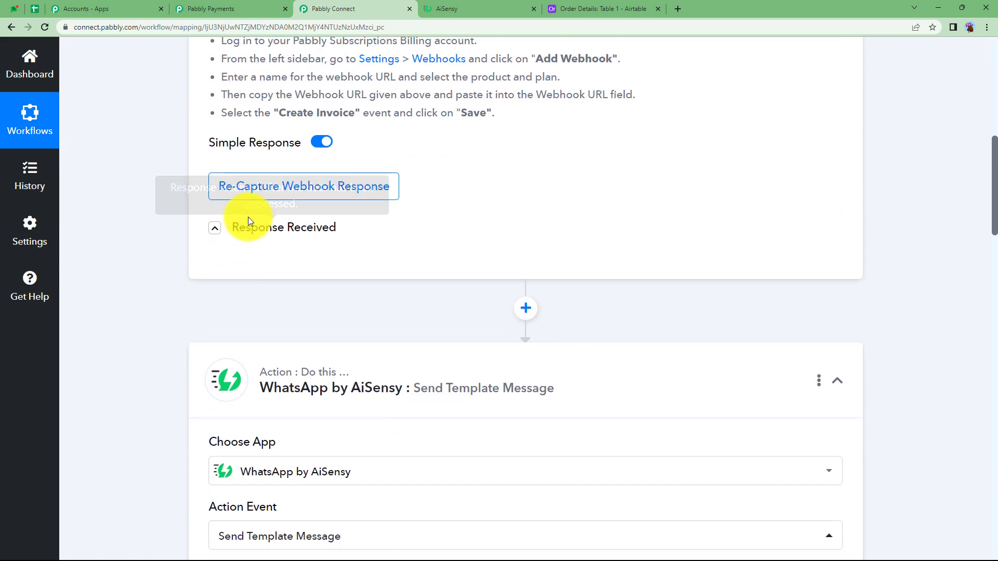
left_click(247, 224)
scroll(569, 335, "down", 4)
scroll(569, 334, "up", 16)
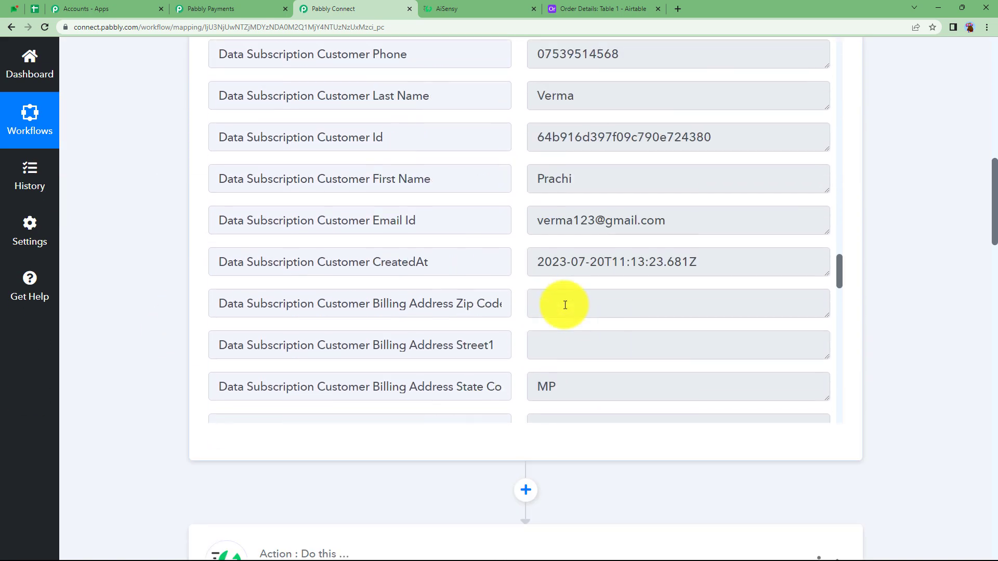
scroll(566, 306, "up", 1)
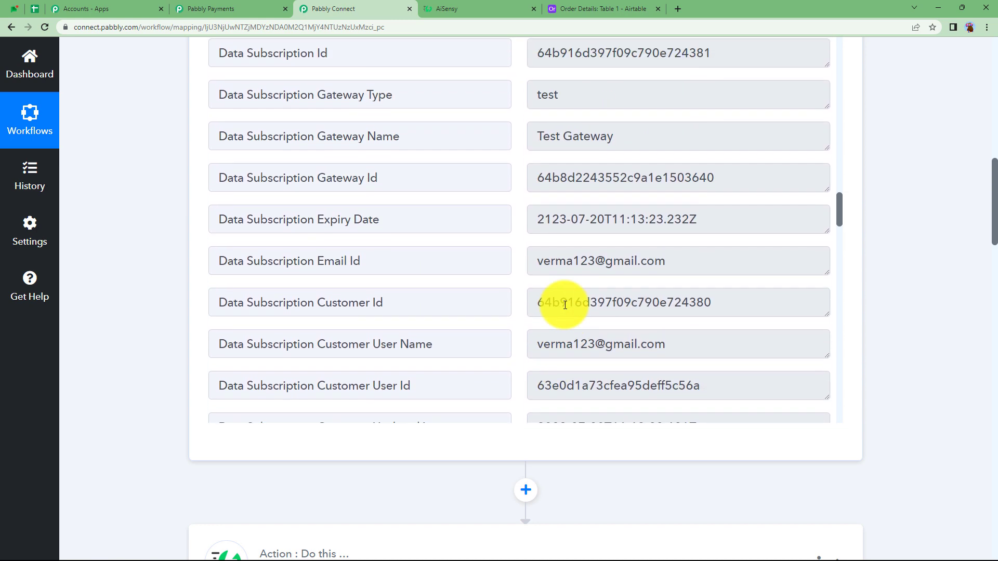
scroll(565, 306, "down", 11)
scroll(565, 305, "down", 15)
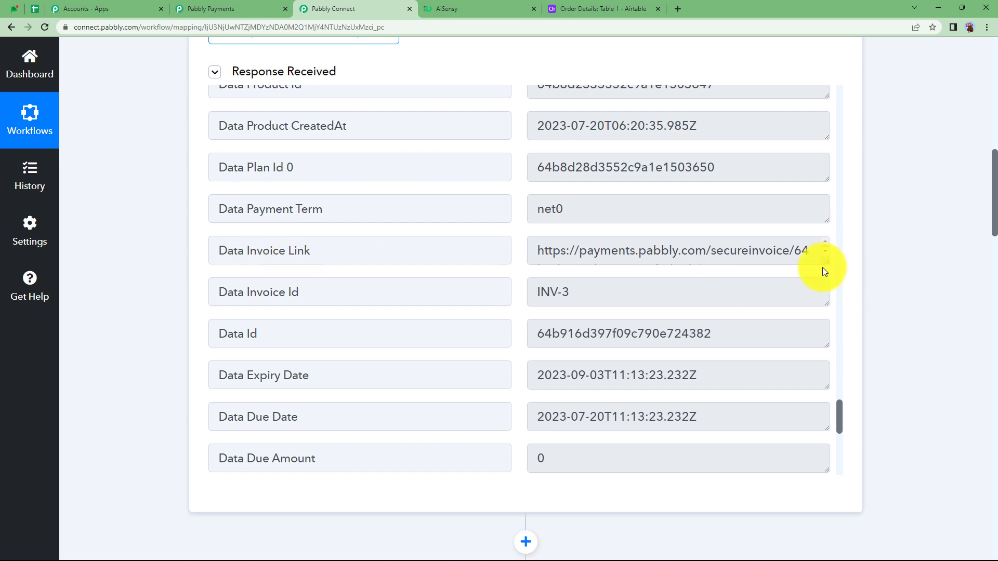
Step: Open the captured Data Invoice Link in a new browser tab, review the invoice and close it
left_click_drag(826, 262, 824, 384)
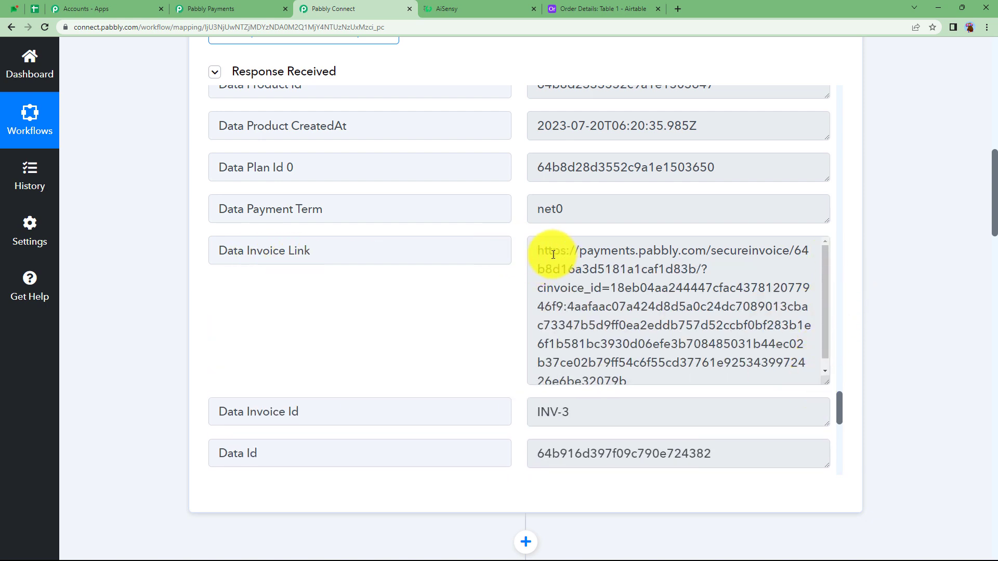
left_click_drag(535, 249, 631, 406)
right_click(603, 338)
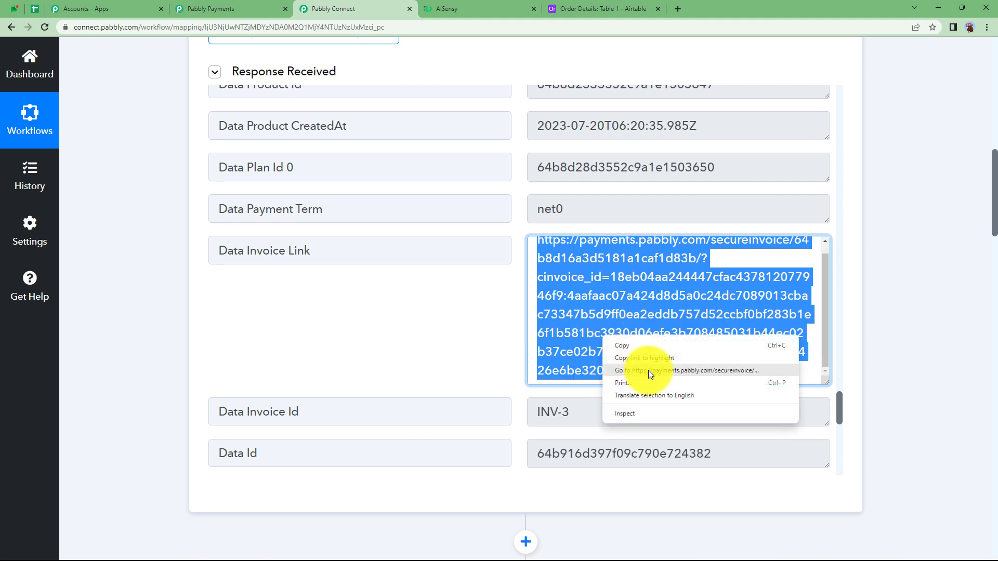
left_click(647, 369)
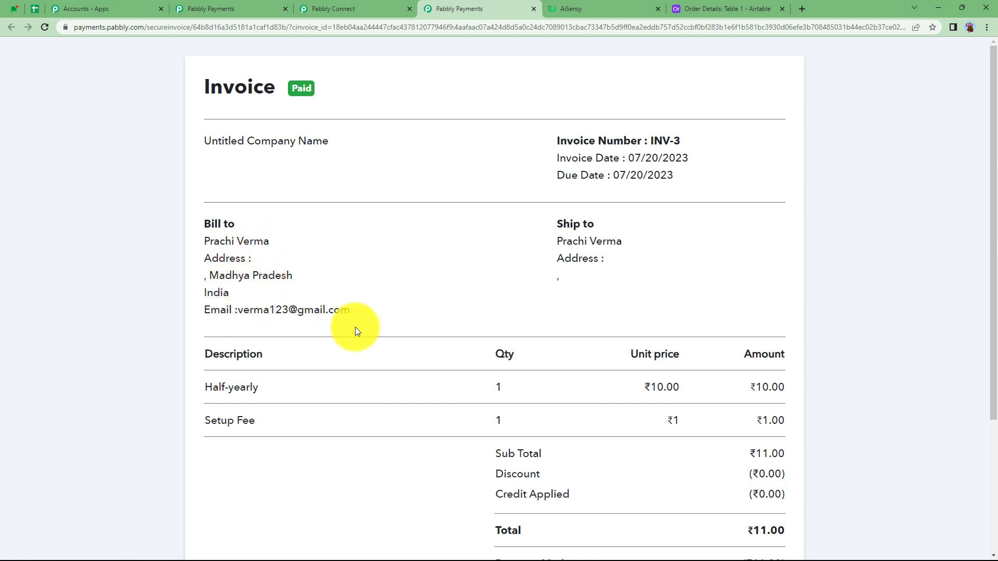
scroll(466, 361, "down", 3)
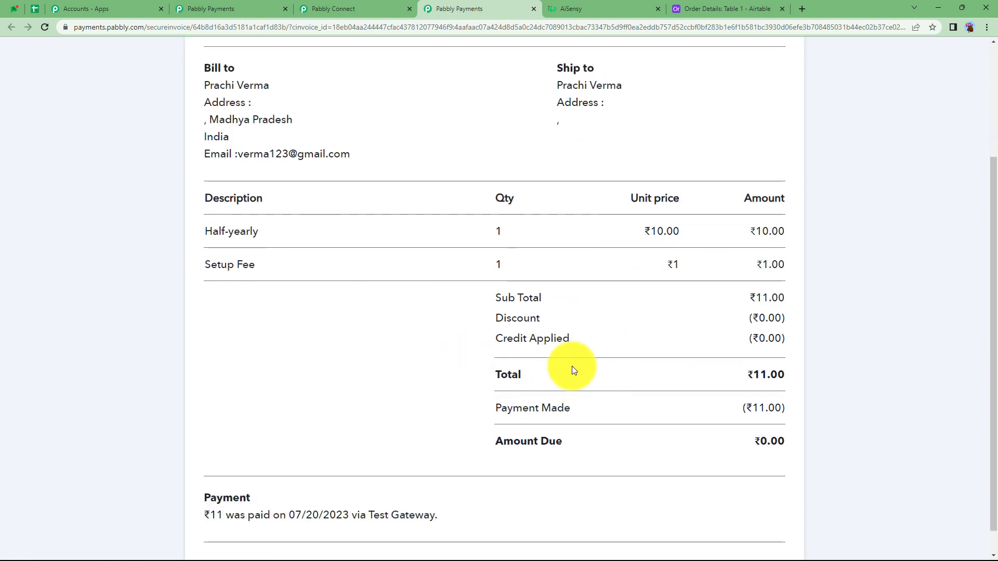
left_click(532, 8)
left_click(335, 314)
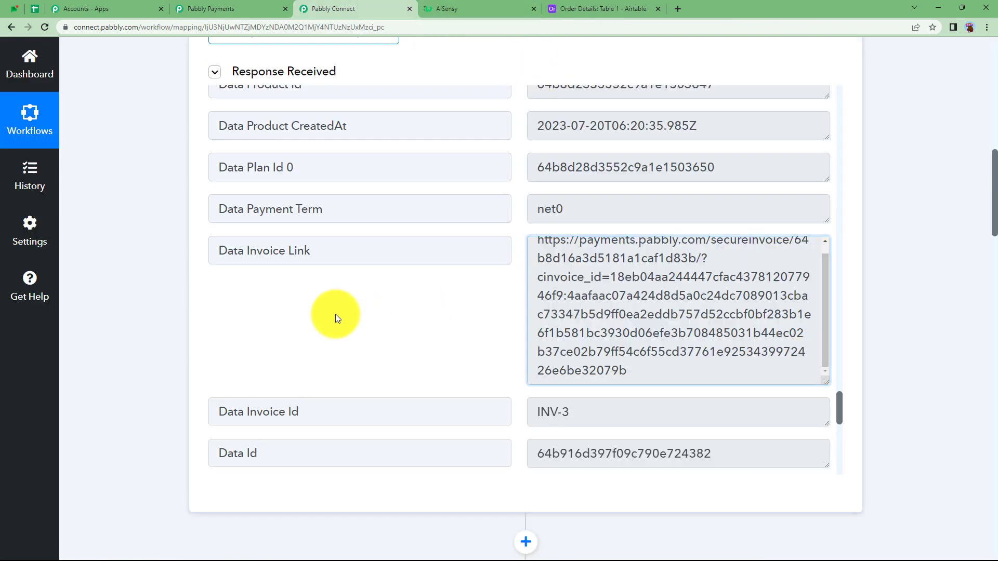
Step: Collapse the trigger step and return to the WhatsApp by AiSensy action's campaign fields
scroll(171, 281, "up", 10)
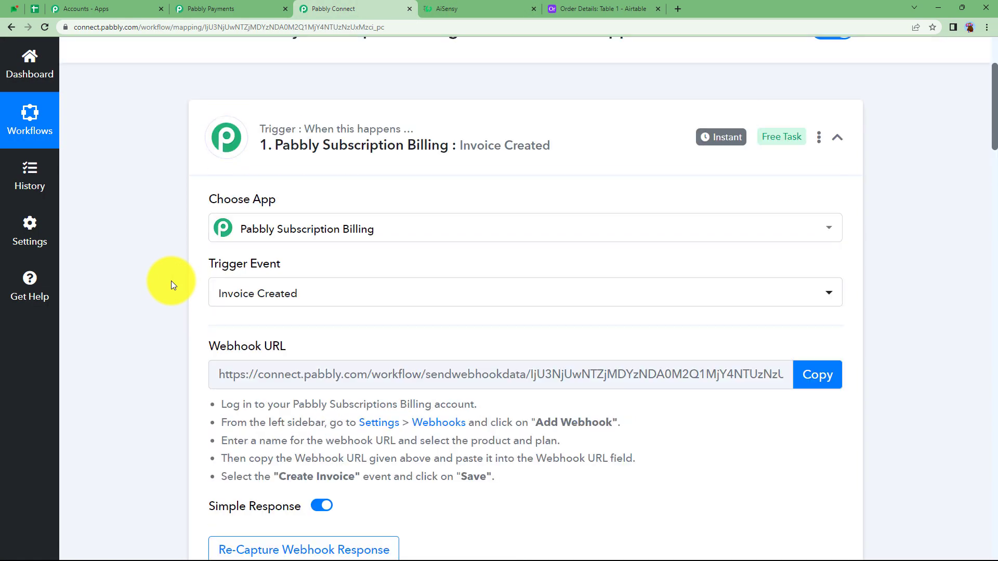
scroll(170, 281, "up", 2)
left_click(391, 266)
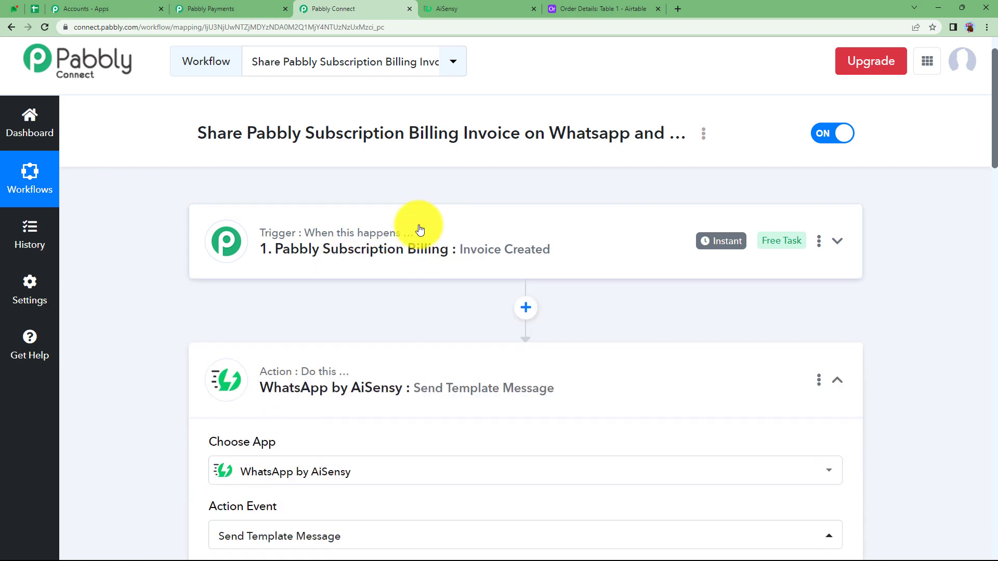
scroll(223, 350, "down", 5)
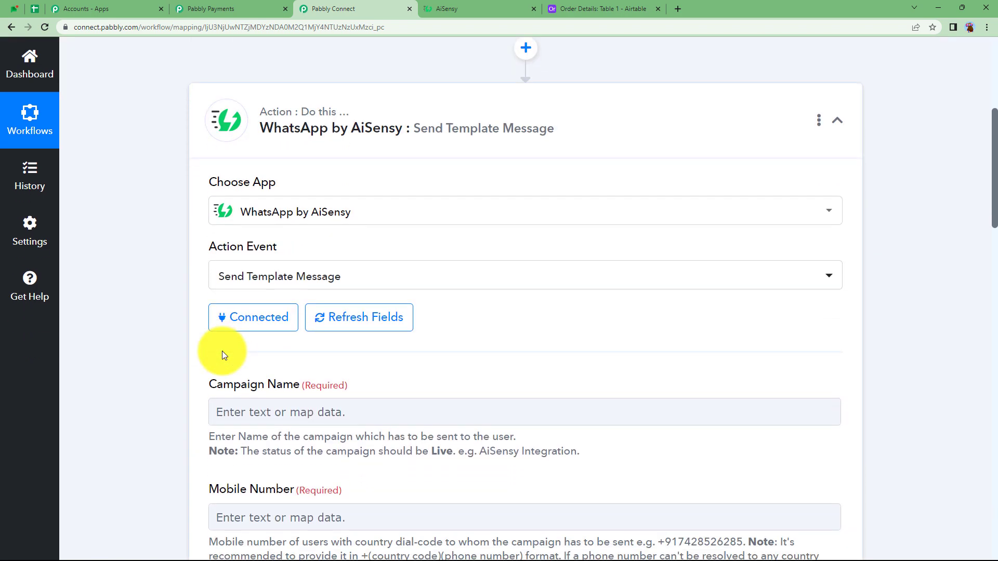
Step: Switch to AiSensy, open the Order Invoice campaign from the campaigns list and copy its name
left_click(494, 9)
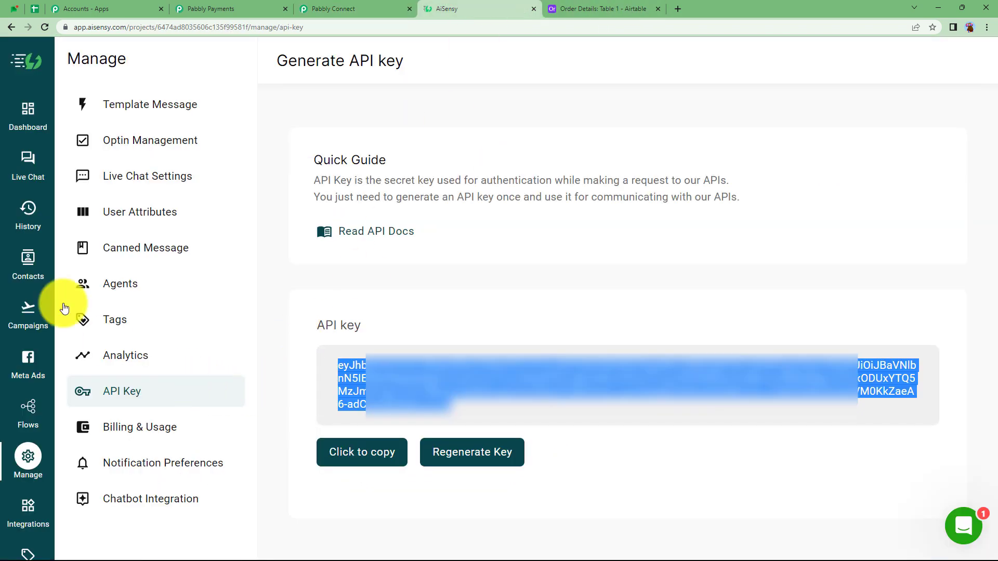
left_click(28, 311)
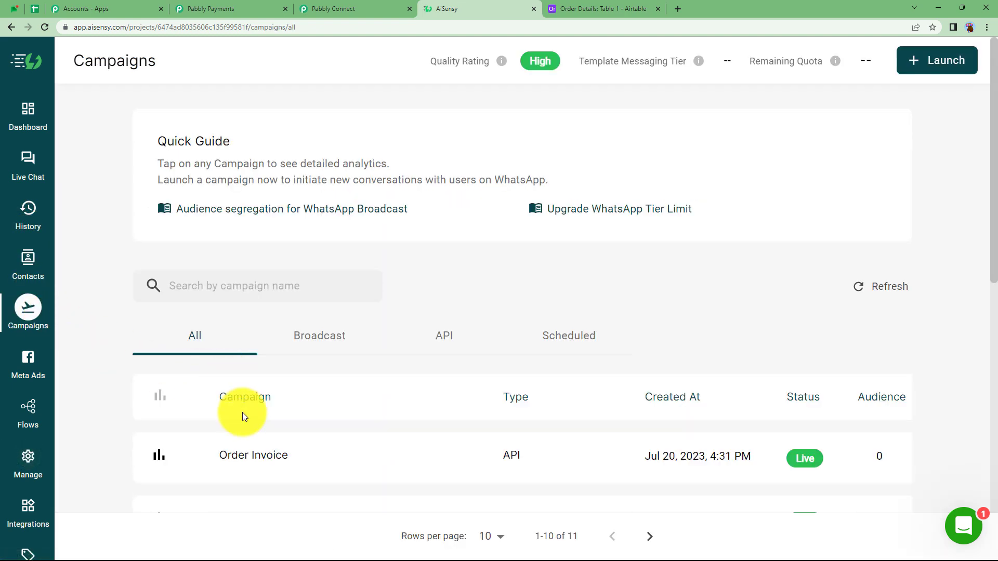
left_click(255, 450)
scroll(257, 440, "down", 4)
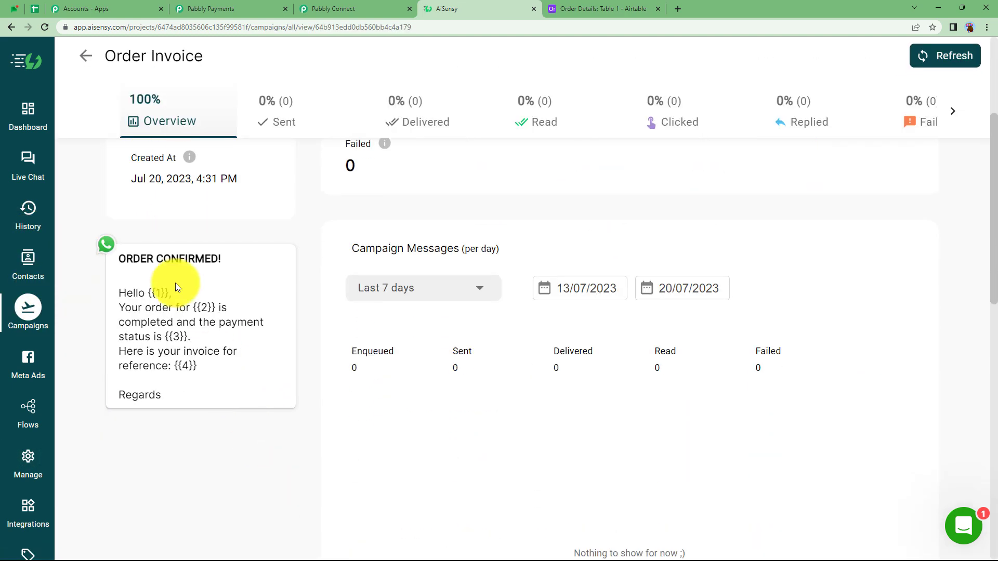
scroll(262, 172, "up", 4)
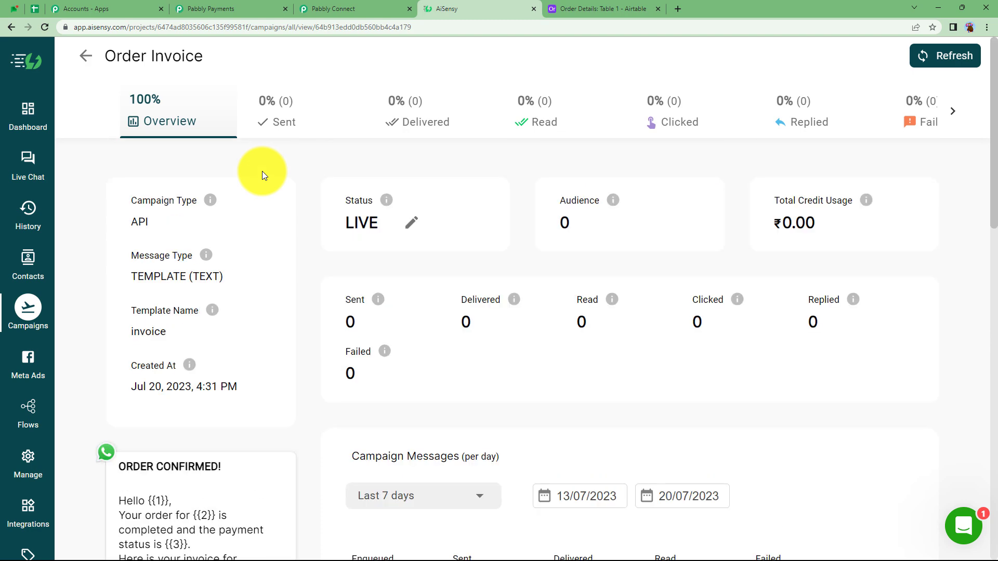
left_click_drag(200, 58, 111, 67)
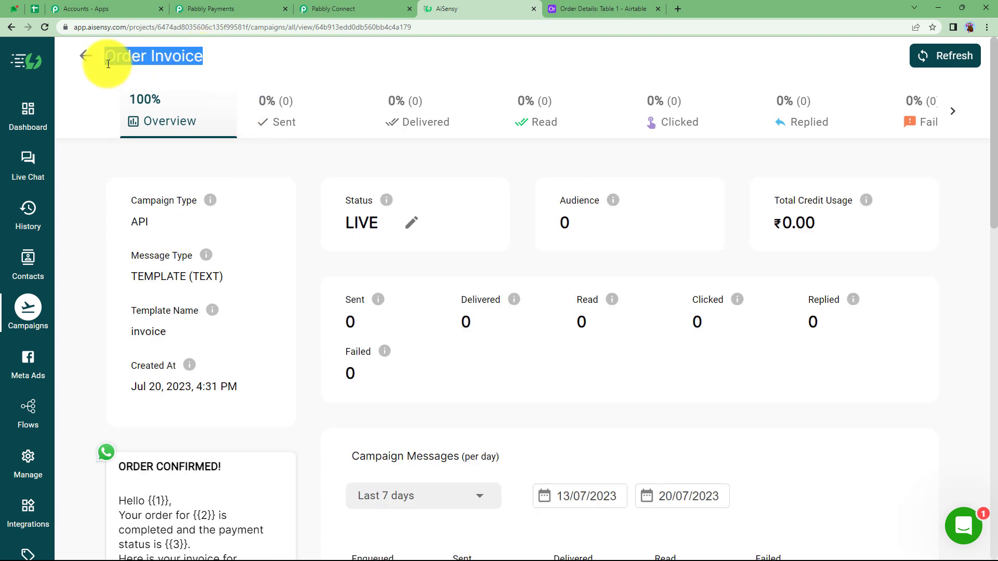
Step: Return to the Pabbly Connect workflow and paste Order Invoice as the Campaign Name
left_click(333, 9)
left_click(263, 413)
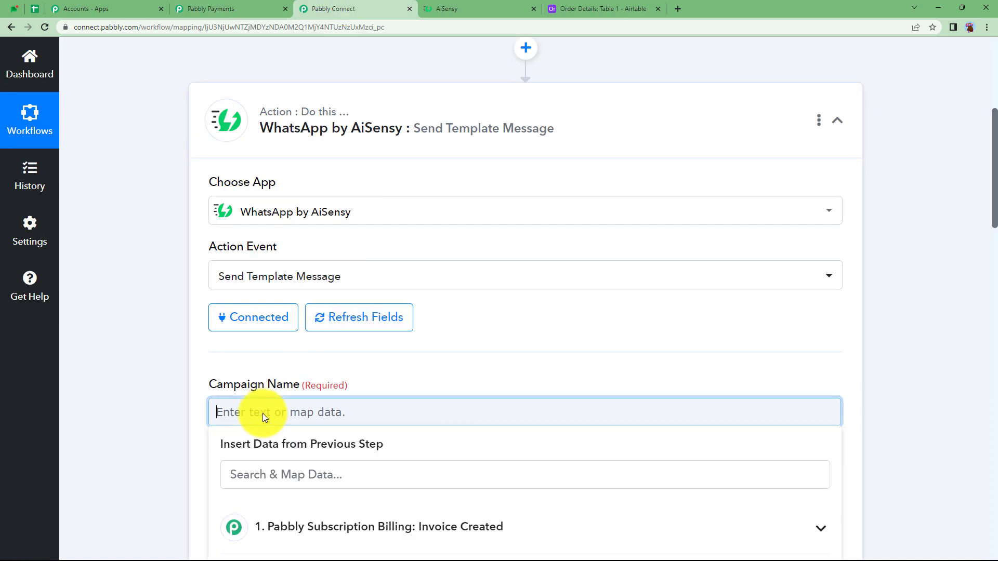
type("Order Invoice")
left_click(174, 386)
scroll(218, 400, "down", 2)
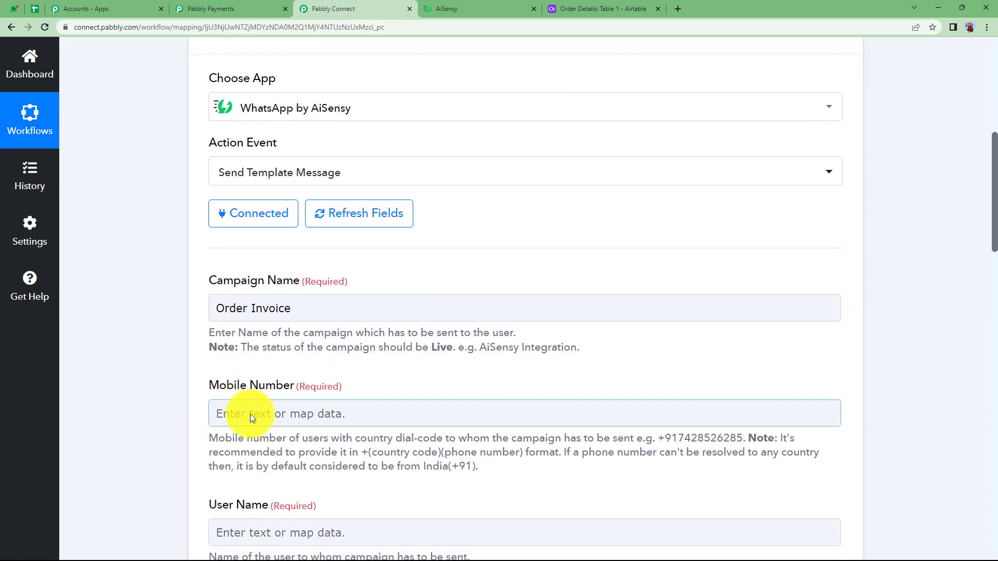
left_click(251, 414)
scroll(158, 402, "down", 2)
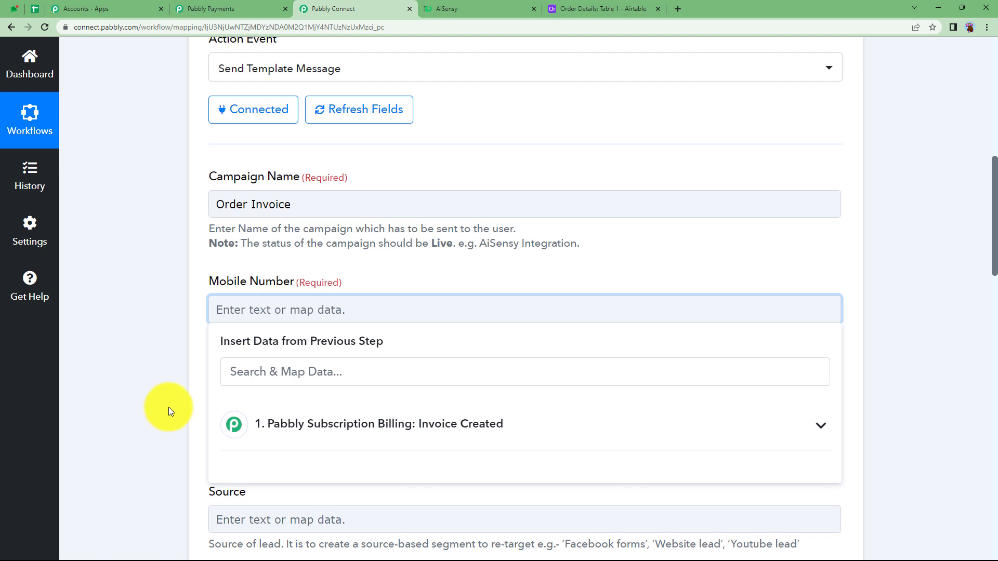
type("123456")
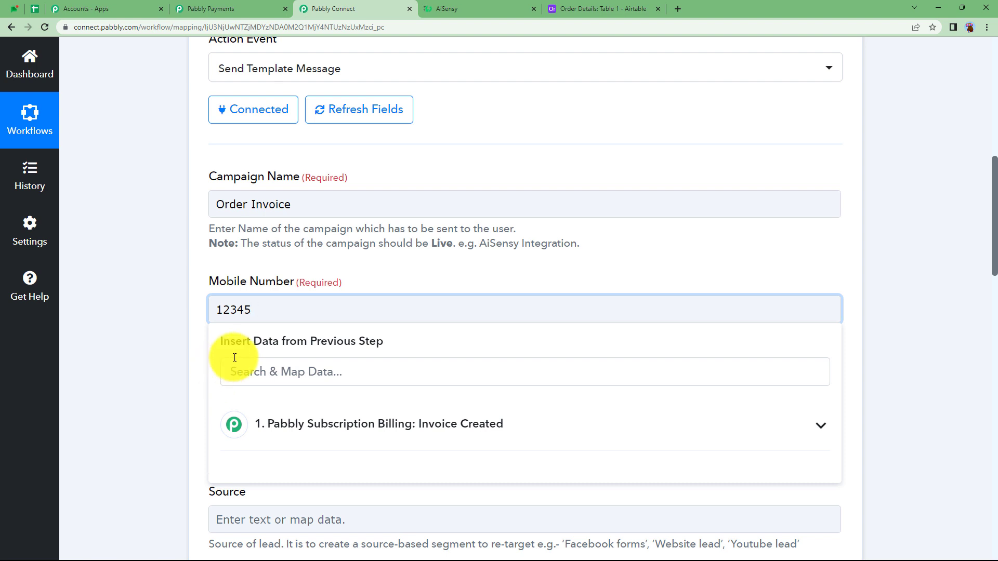
left_click(238, 311)
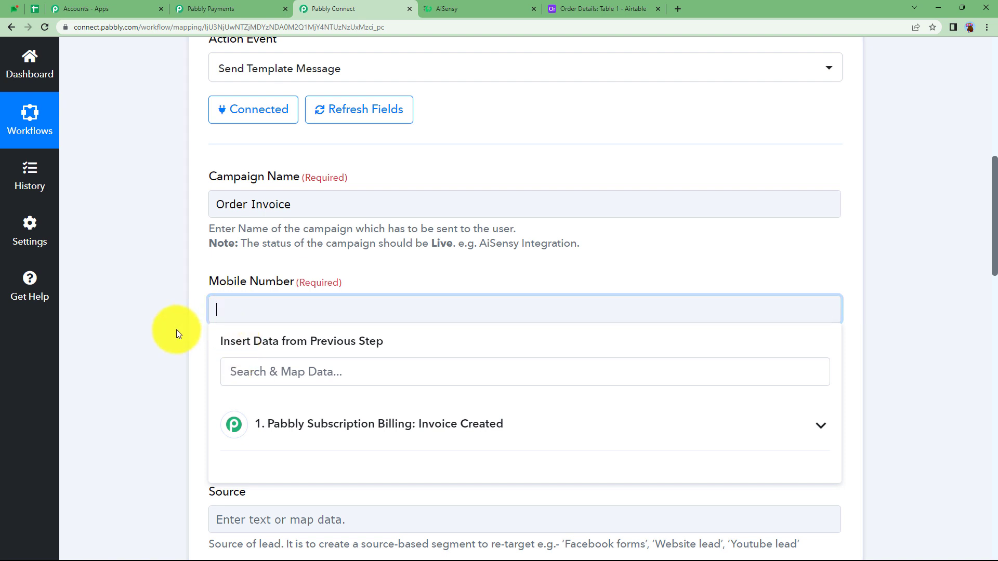
Step: Map the Mobile Number field to Data Subscription Customer Phone from the Invoice Created trigger
left_click(244, 374)
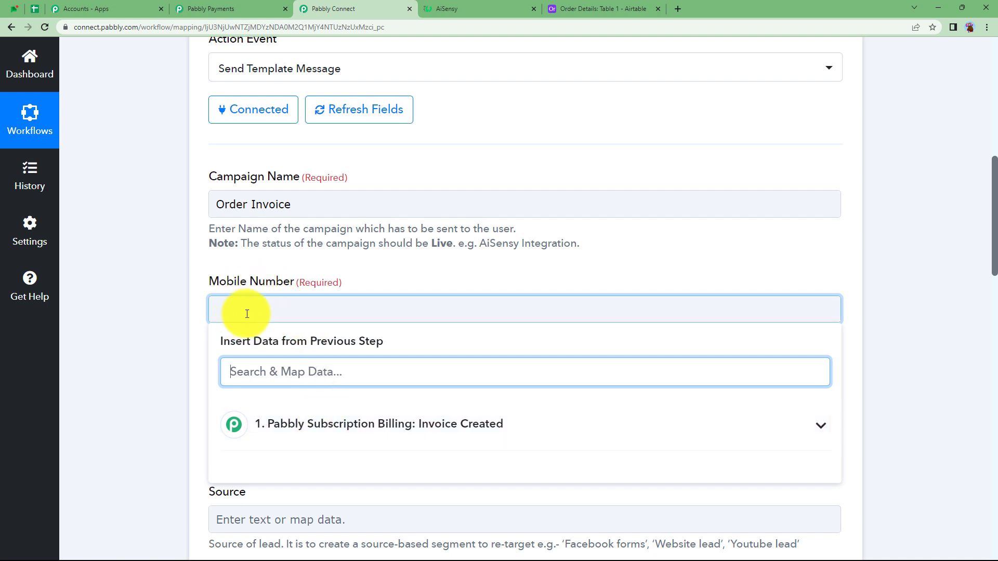
left_click(295, 421)
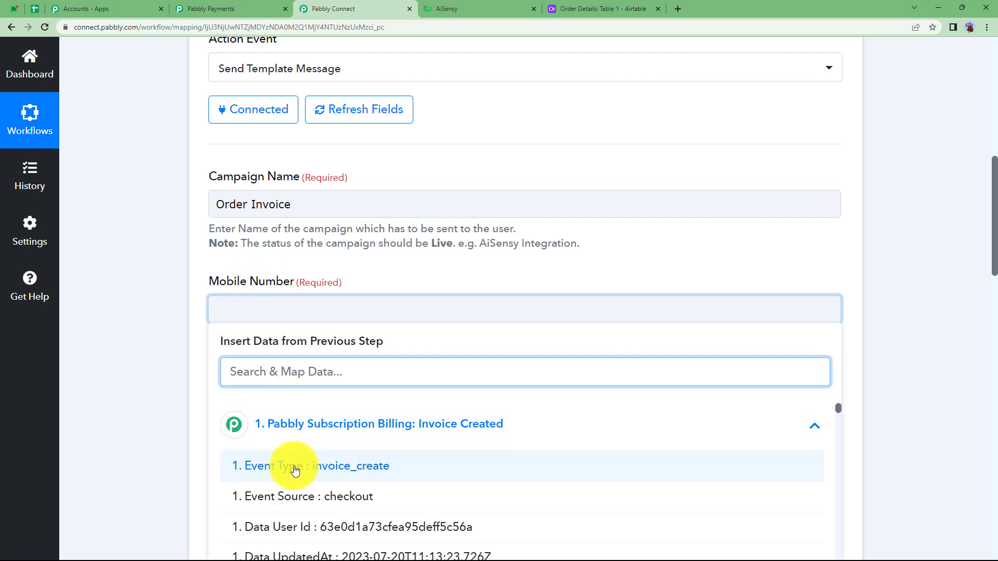
scroll(296, 458, "down", 5)
scroll(295, 471, "down", 6)
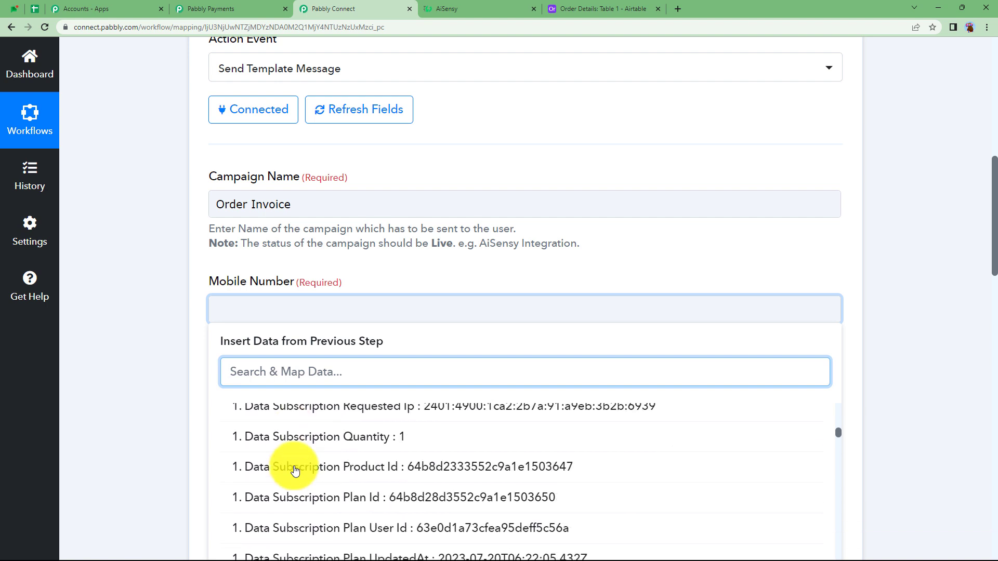
scroll(295, 471, "down", 5)
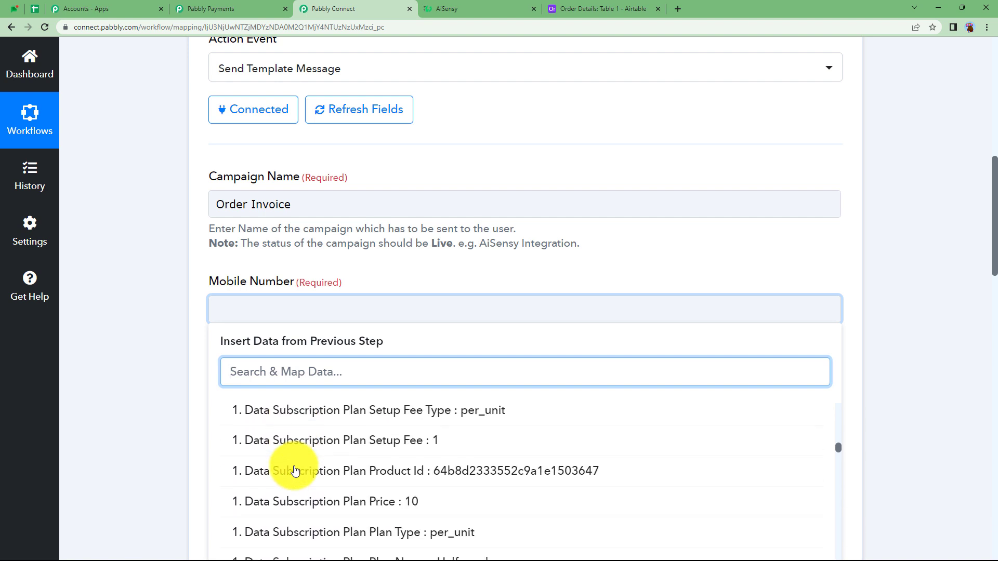
scroll(291, 468, "up", 2)
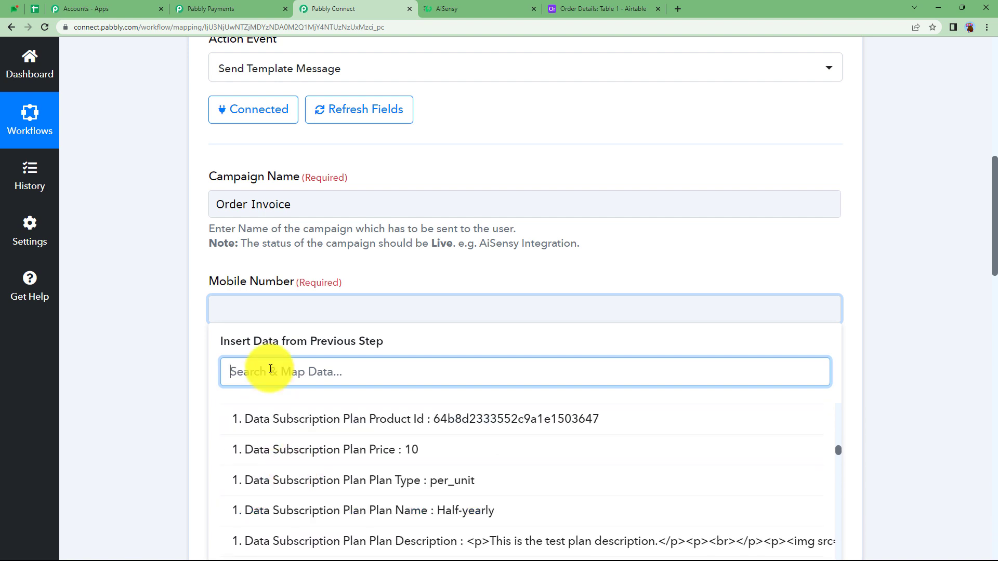
type("07")
left_click(388, 474)
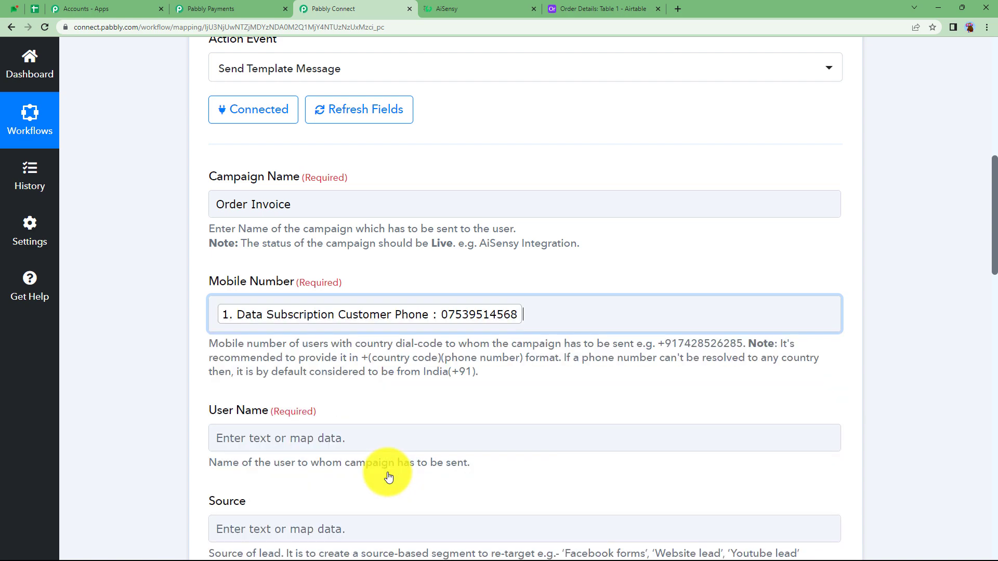
left_click(432, 320)
left_click(192, 339)
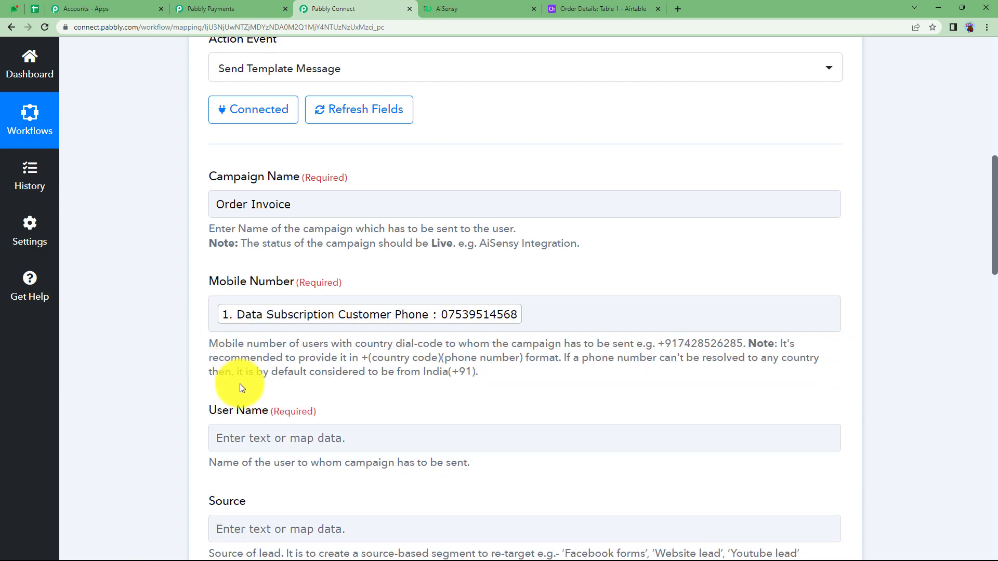
Step: Add the country code +91 in front of the mapped customer phone in the Mobile Number field
left_click_drag(478, 370, 457, 375)
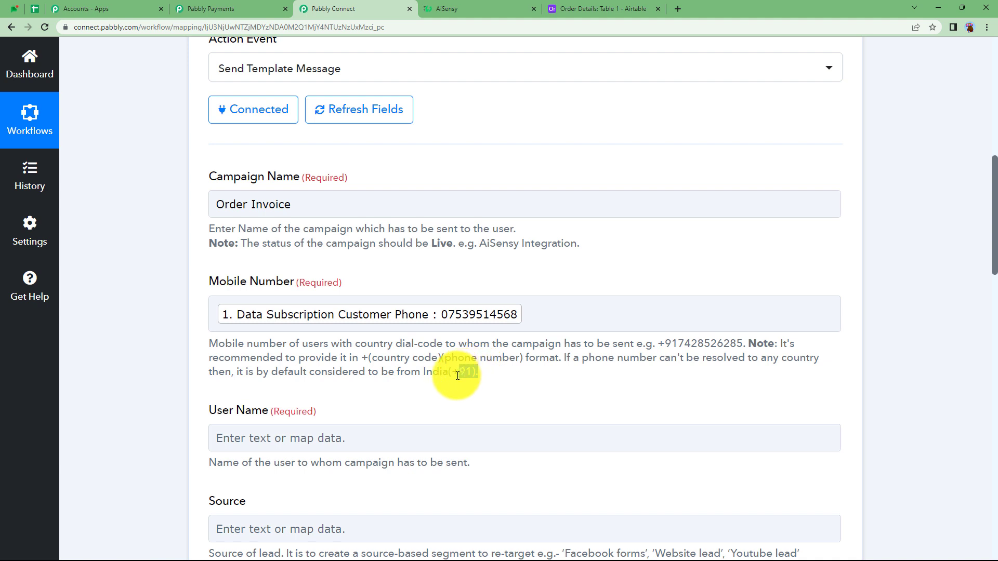
left_click(491, 376)
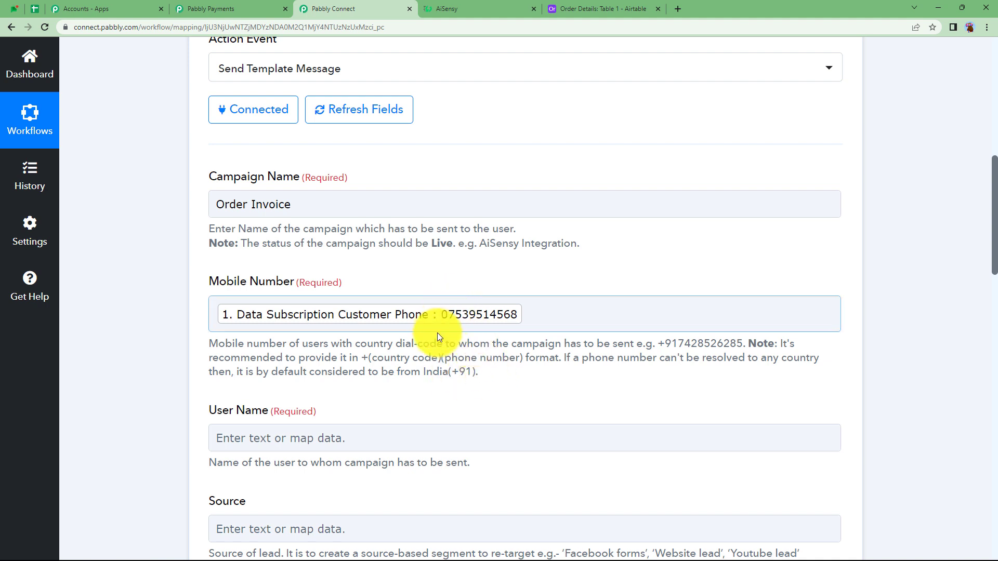
left_click(218, 313)
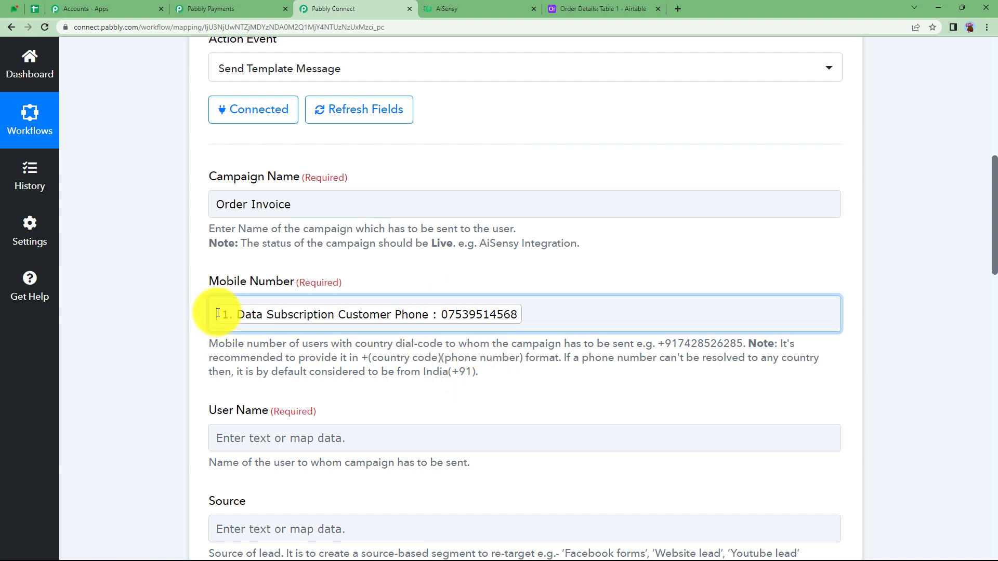
type("+91")
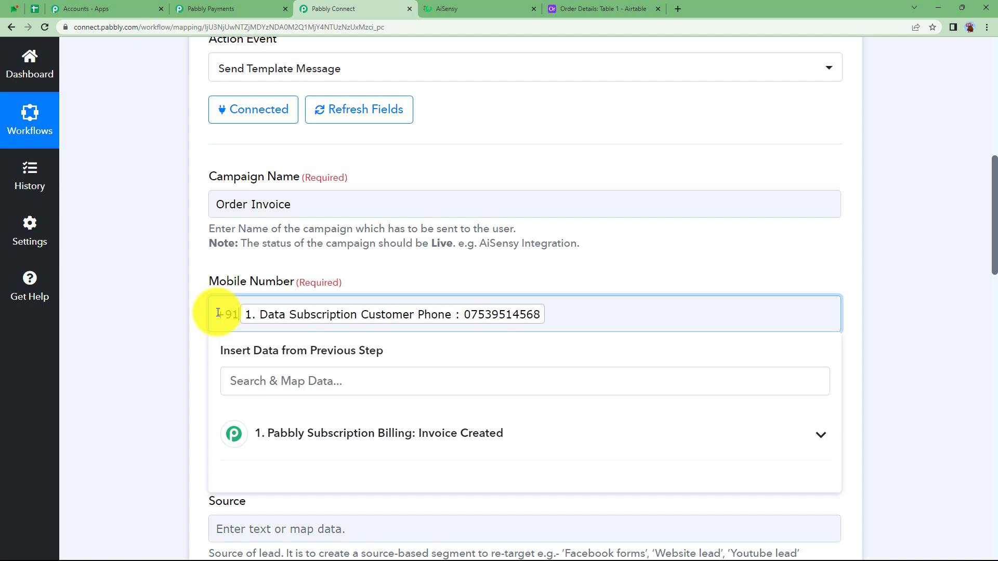
left_click(239, 280)
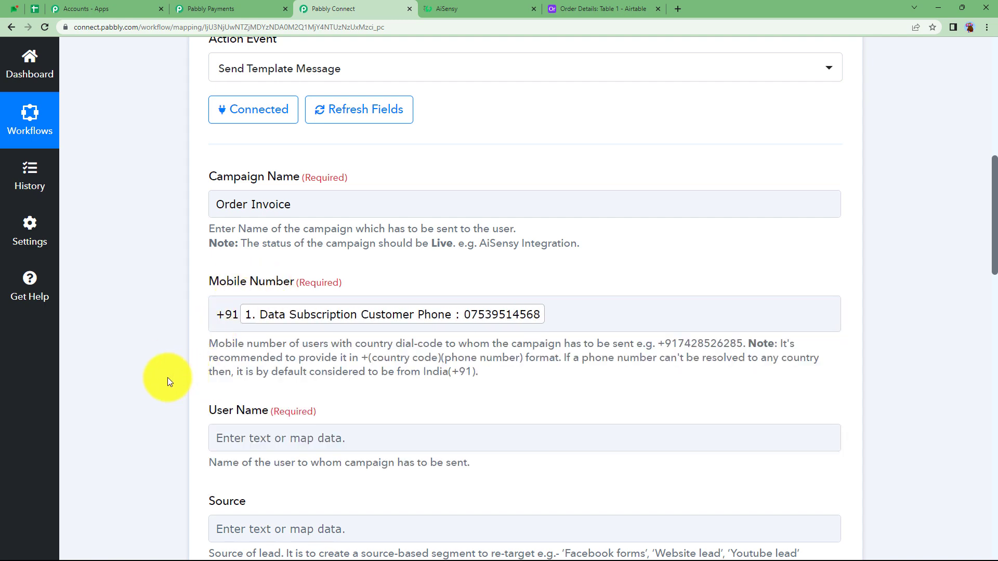
Step: Map the User Name field to Data Subscription Customer First Name followed by Data Subscription Customer Last Name
scroll(167, 378, "down", 2)
left_click(226, 341)
scroll(178, 341, "down", 3)
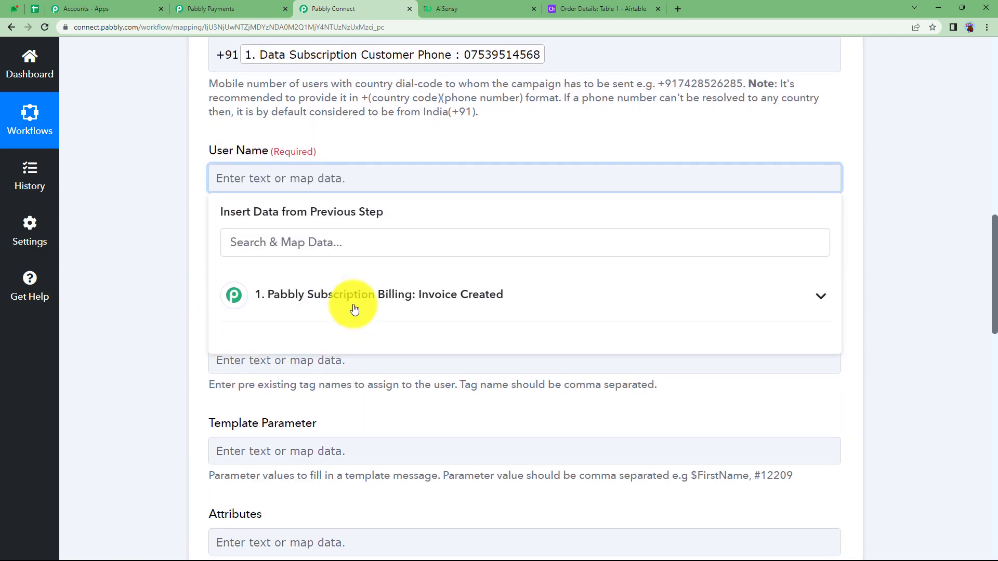
left_click(353, 308)
left_click(339, 248)
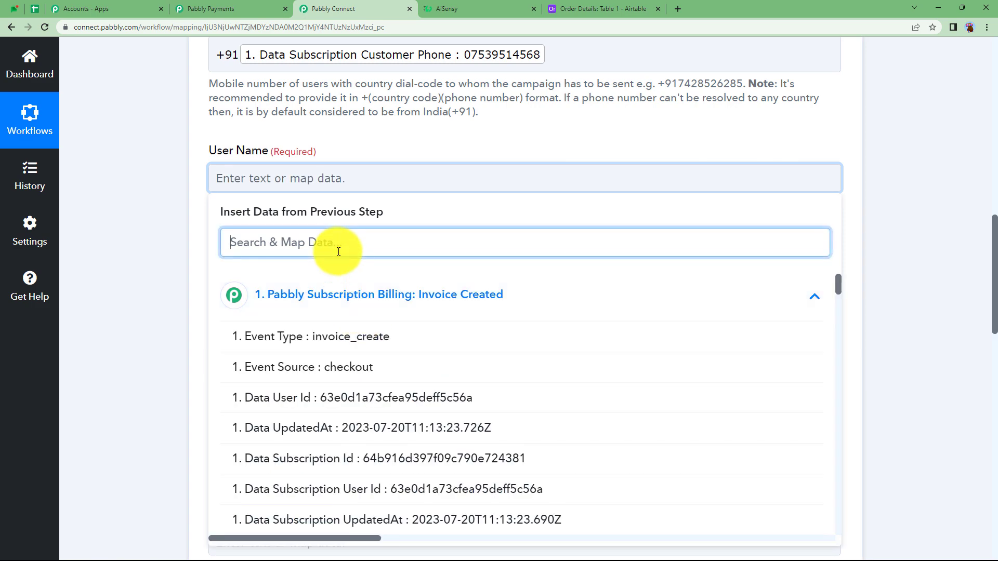
type("pra")
key("Return")
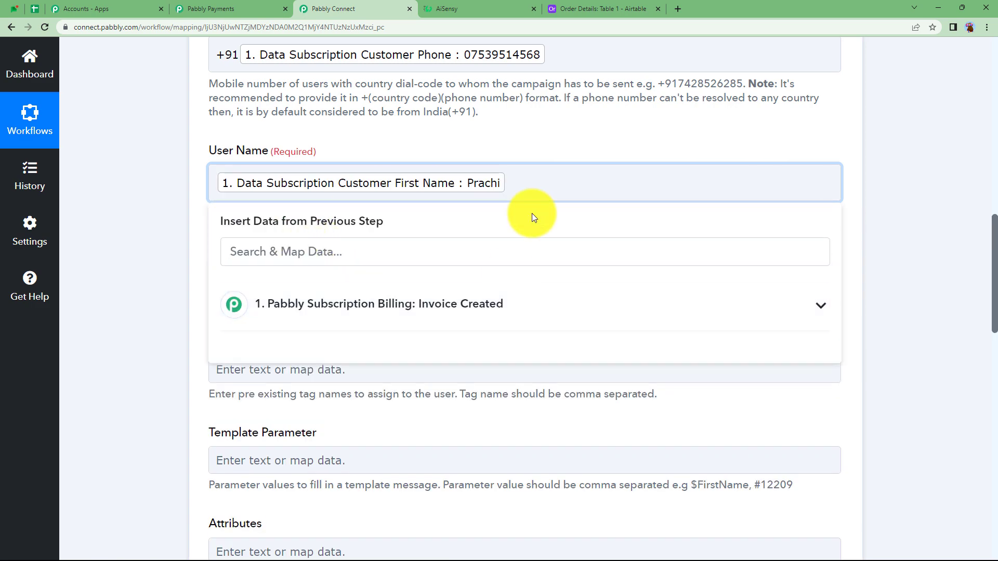
left_click(507, 258)
type("verm")
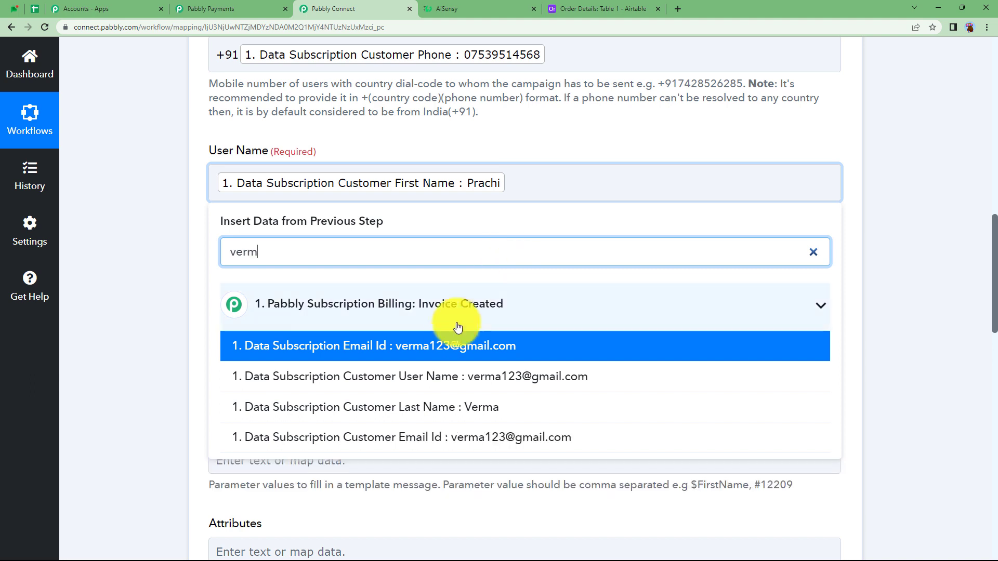
left_click(439, 408)
left_click(124, 227)
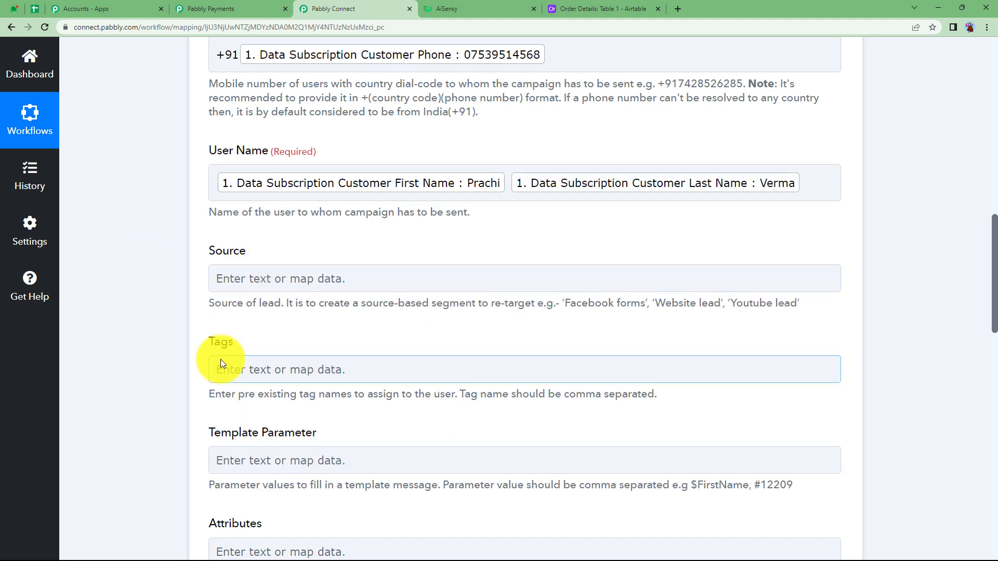
Step: Check the Order Invoice message's placeholders in AiSensy and the product plan in Pabbly Payments, and return to the workflow
scroll(220, 359, "down", 3)
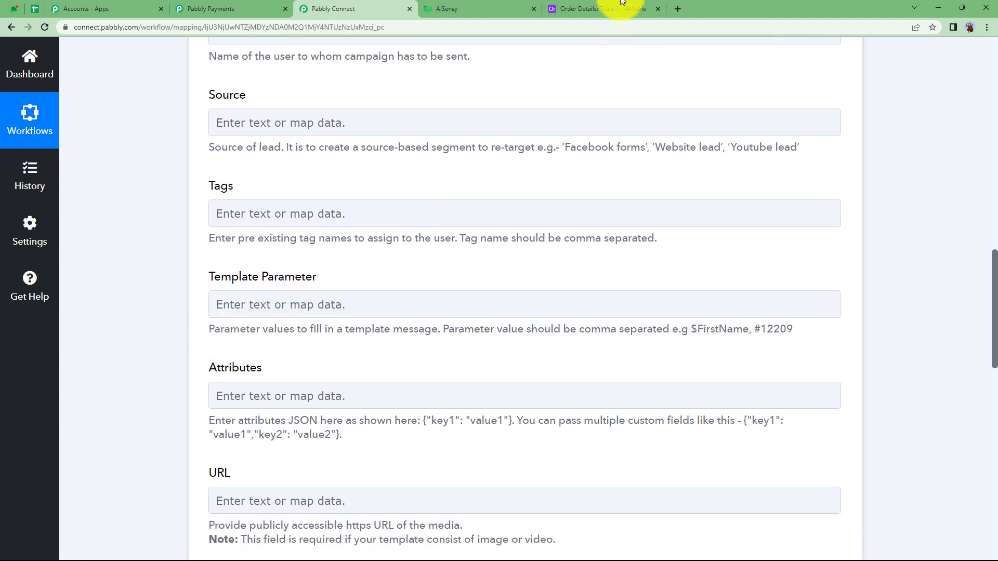
left_click(494, 8)
scroll(296, 352, "down", 2)
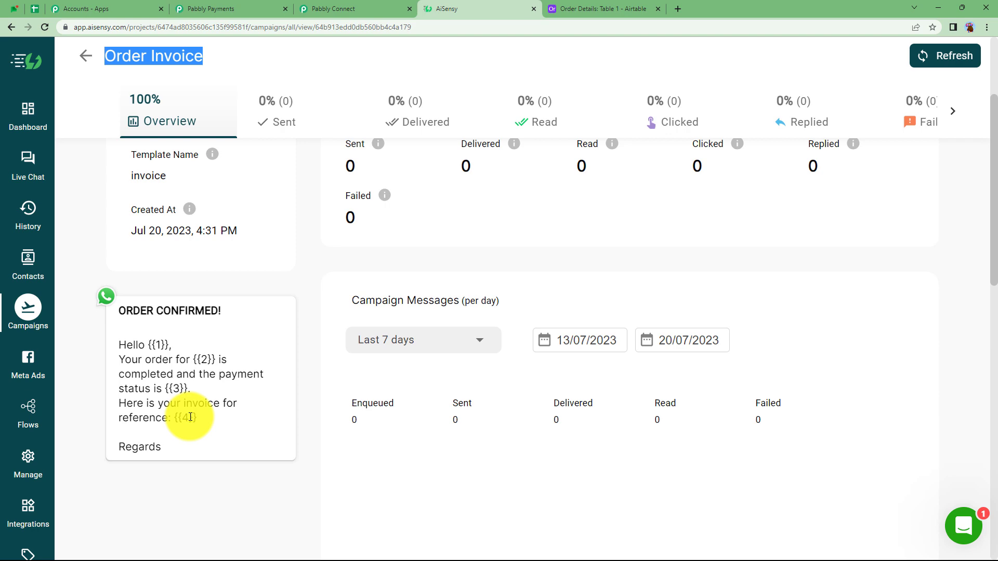
left_click(250, 9)
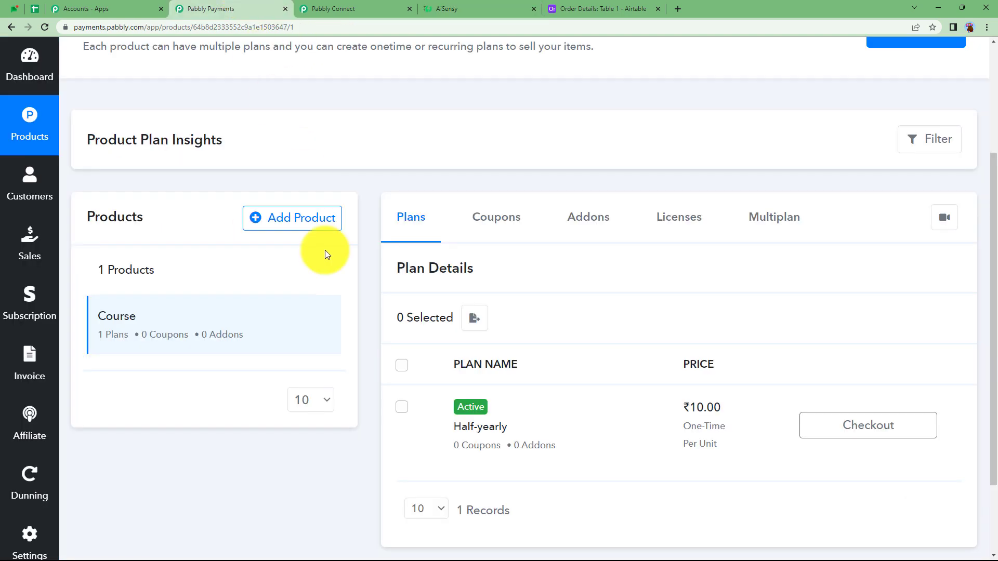
left_click(348, 6)
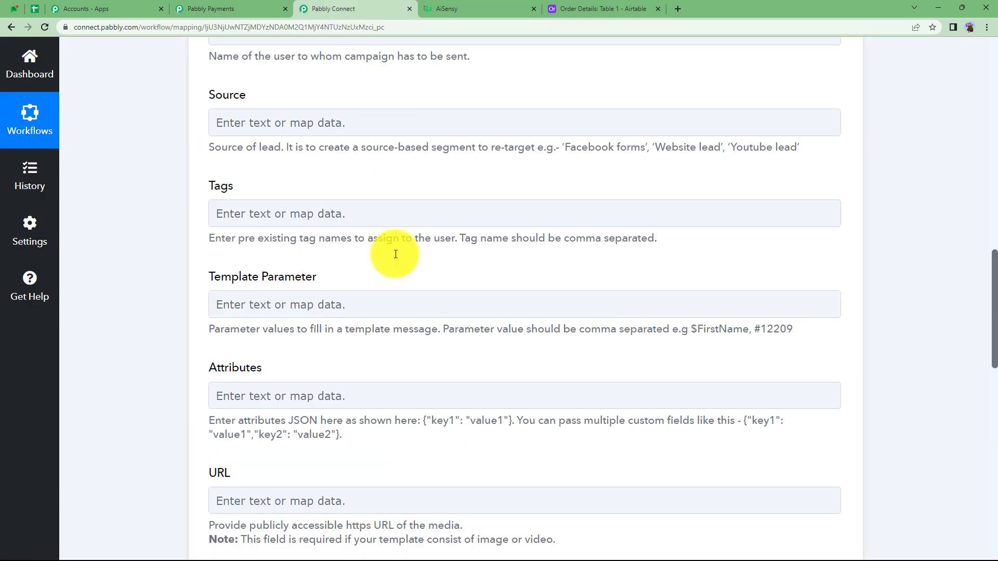
Step: Map Data Subscription Customer First Name and Customer Last Name into the Template Parameter field as the first message variable
left_click(256, 305)
left_click(292, 419)
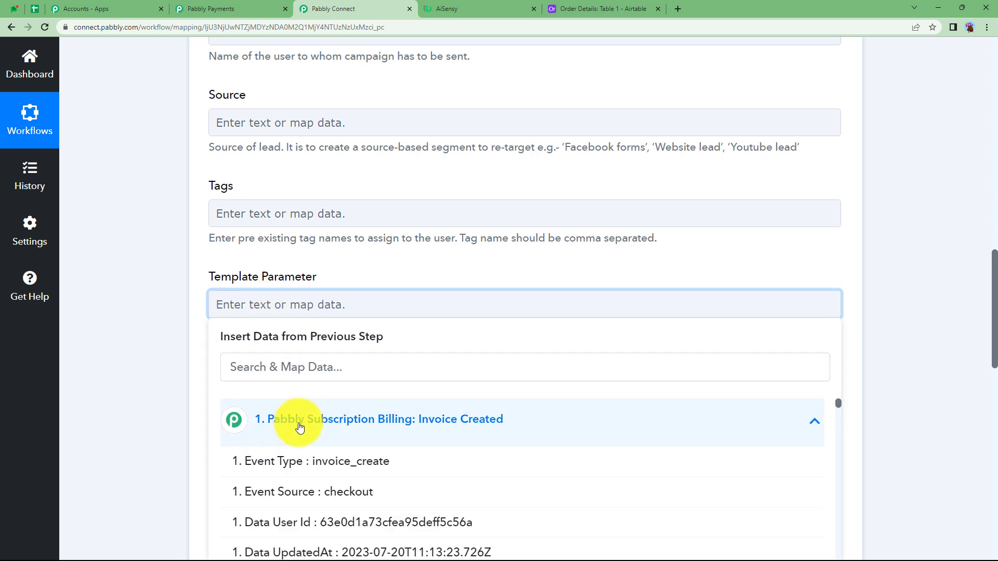
left_click(326, 366)
type("pra")
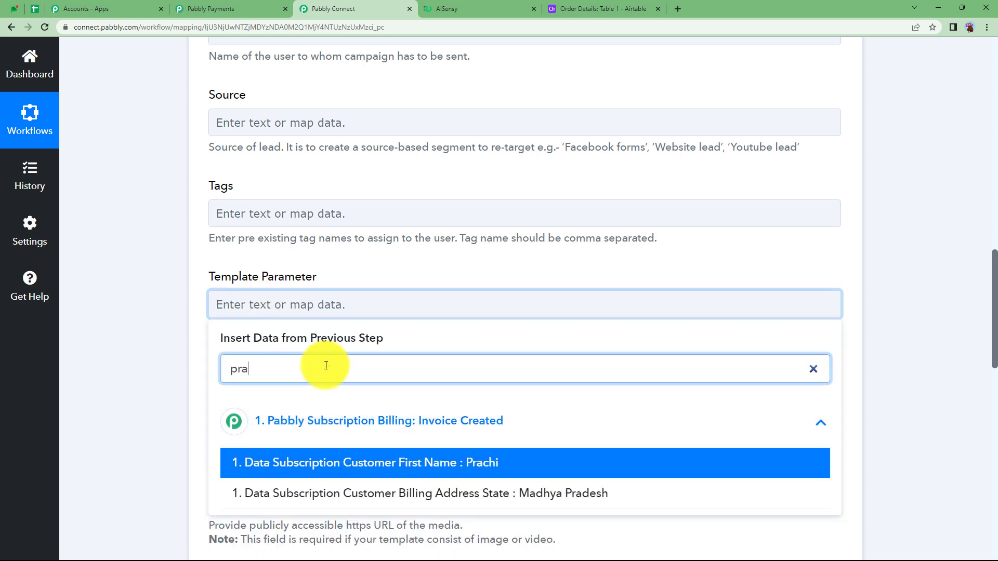
left_click(410, 403)
left_click(407, 380)
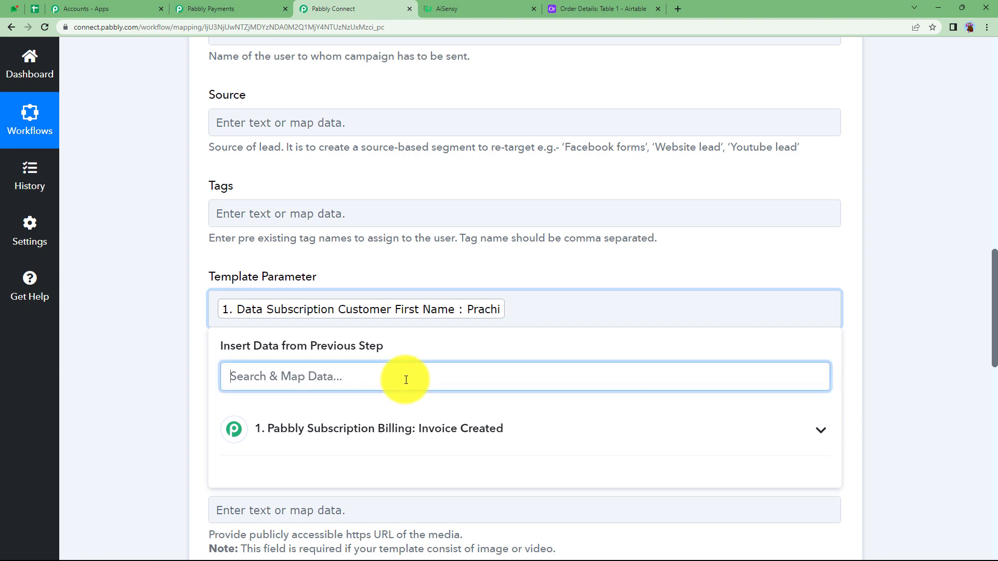
type("ver")
left_click(481, 458)
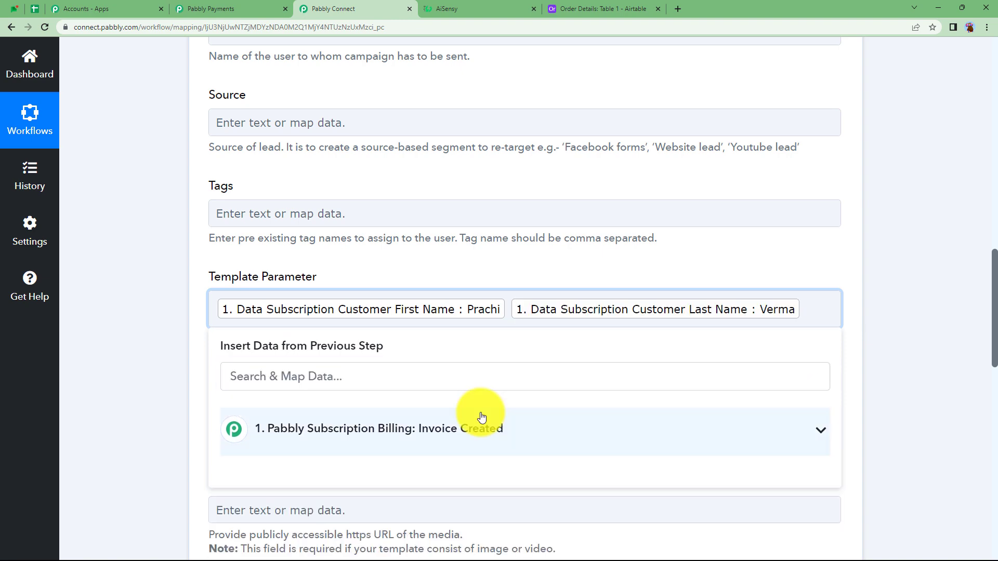
Step: Check the message placeholders in AiSensy and add Data Product Product Name as the second comma-separated variable in the Template Parameter field
left_click(489, 8)
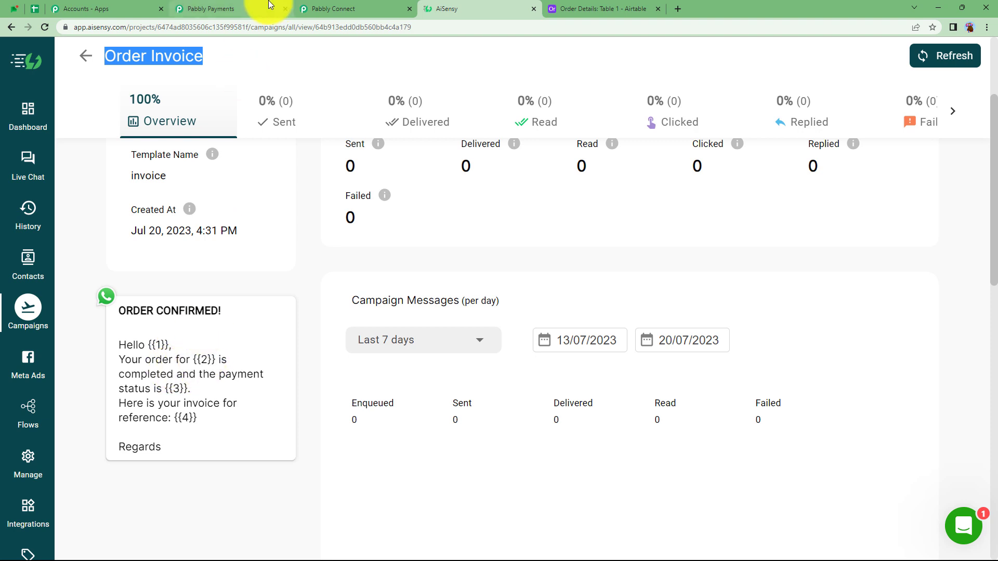
left_click(317, 9)
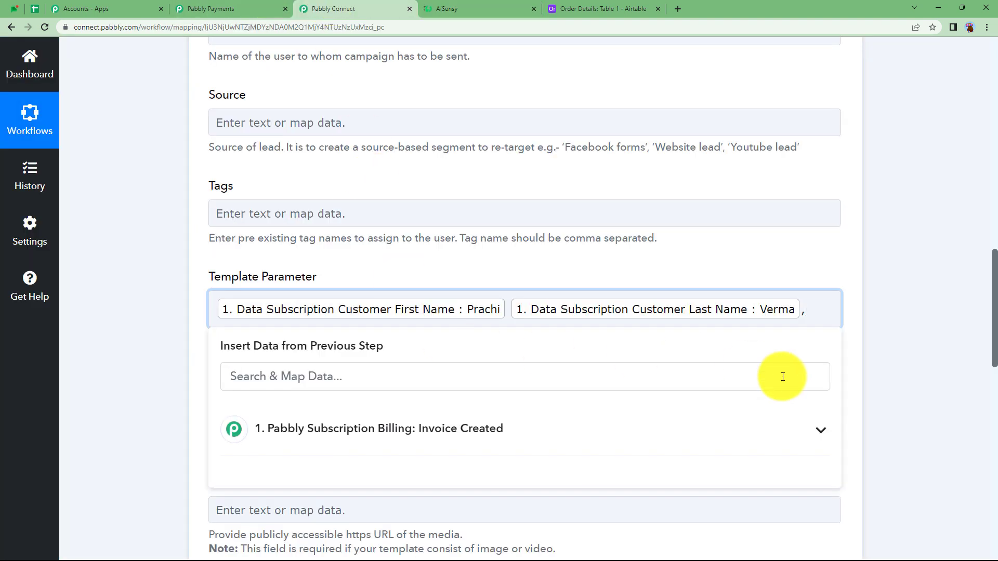
left_click(490, 365)
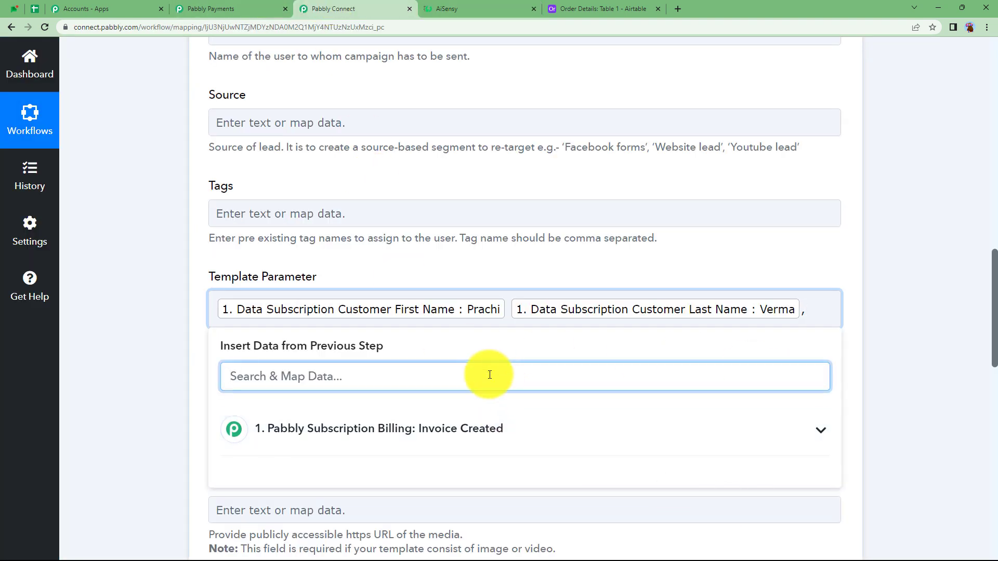
type("cou")
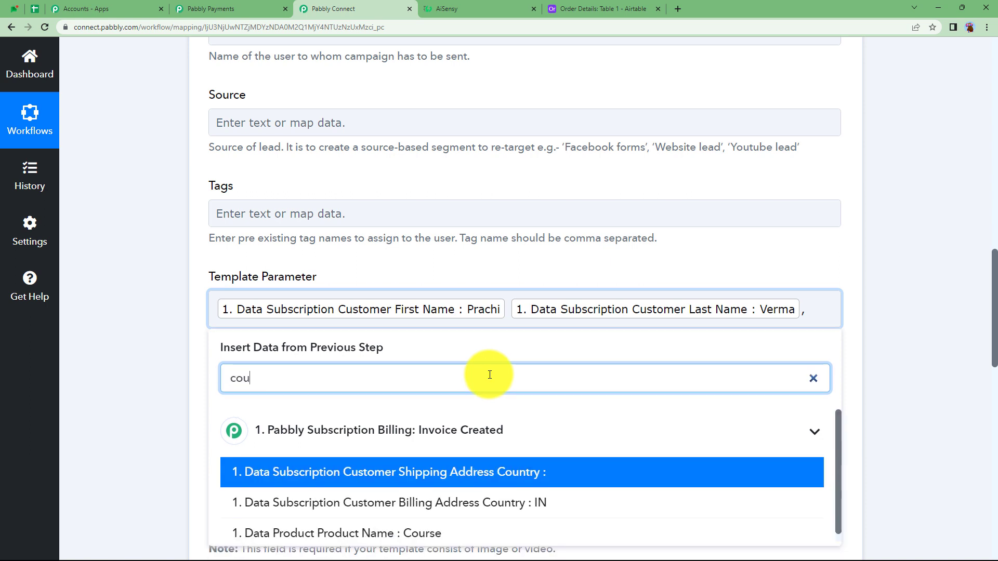
left_click(435, 520)
left_click(484, 339)
type(",")
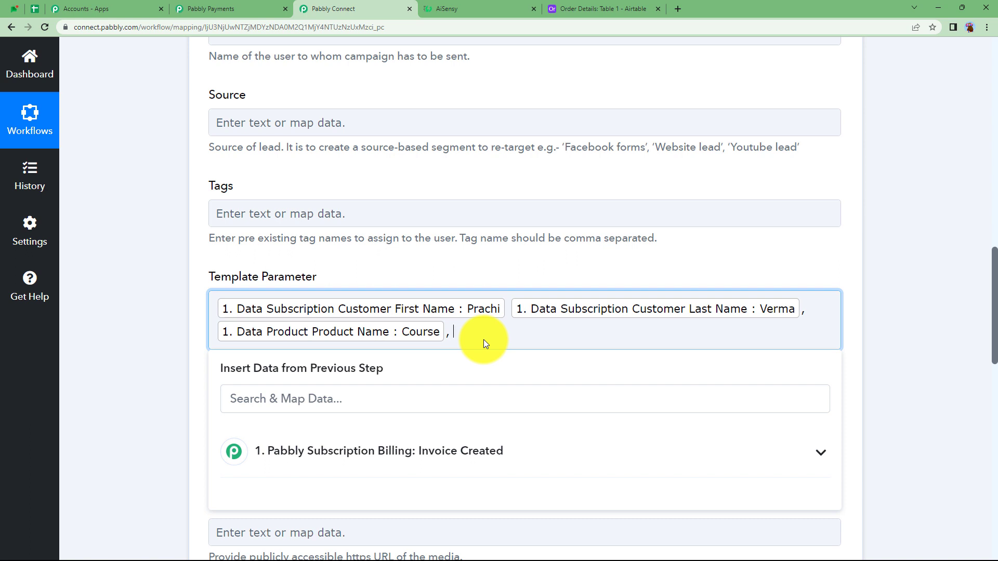
Step: Map Data Subscription Status as the third message variable in the Template Parameter field, followed by a comma
left_click(499, 405)
type("at")
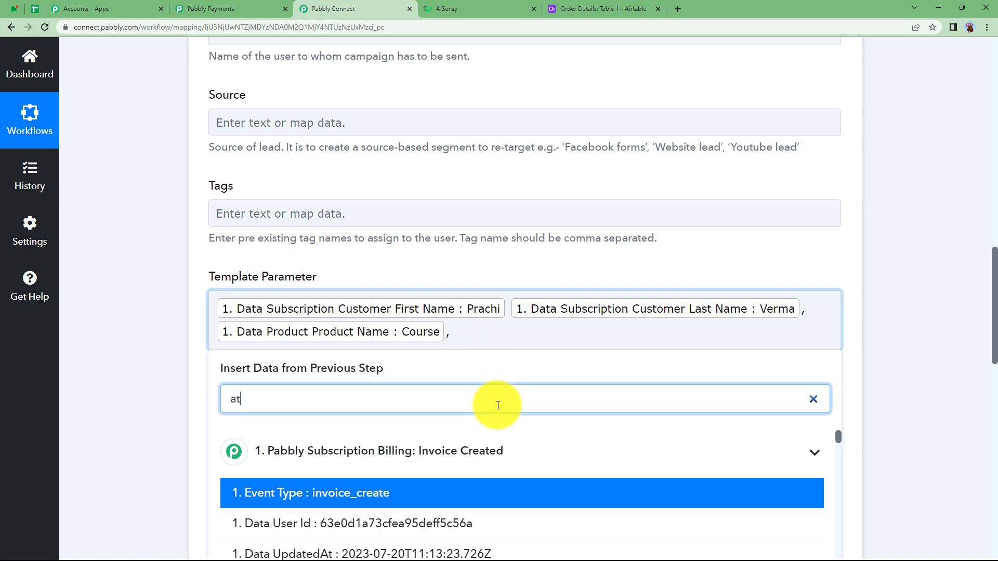
key("BackSpace")
key("BackSpace")
type("stat")
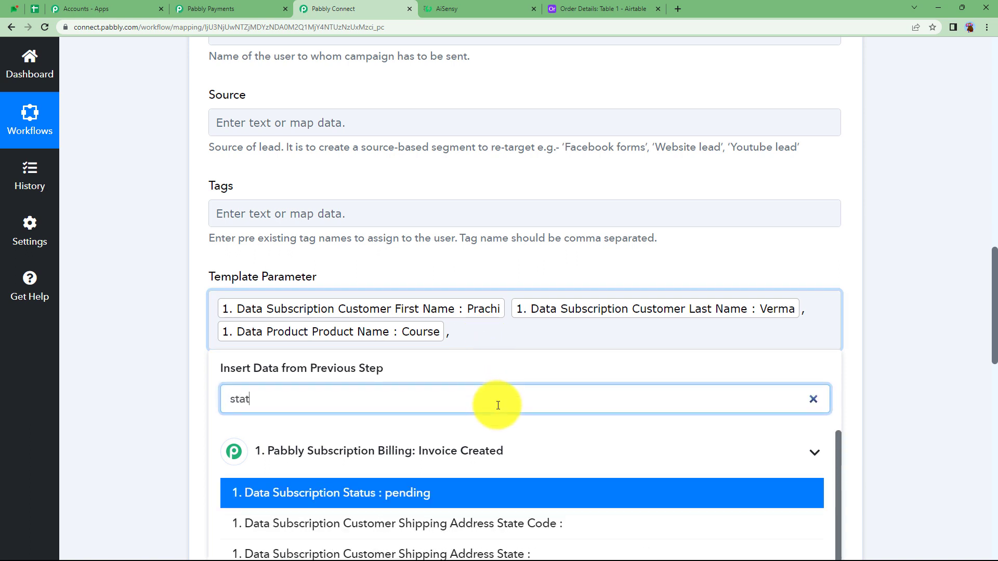
scroll(510, 462, "down", 2)
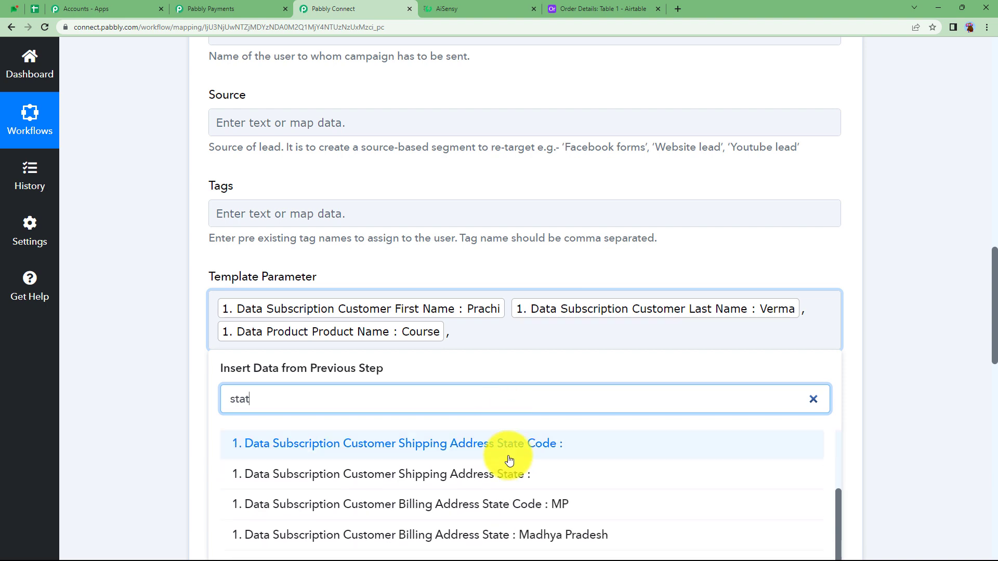
scroll(469, 465, "up", 1)
left_click(468, 467)
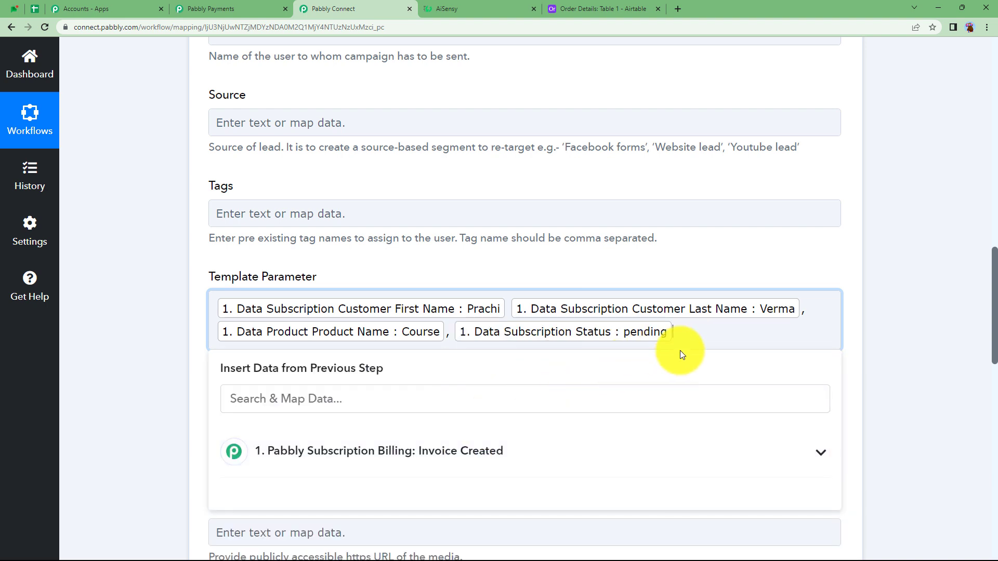
type(",")
Step: Map Data Invoice Link as the fourth message variable in the Template Parameter field
left_click(384, 406)
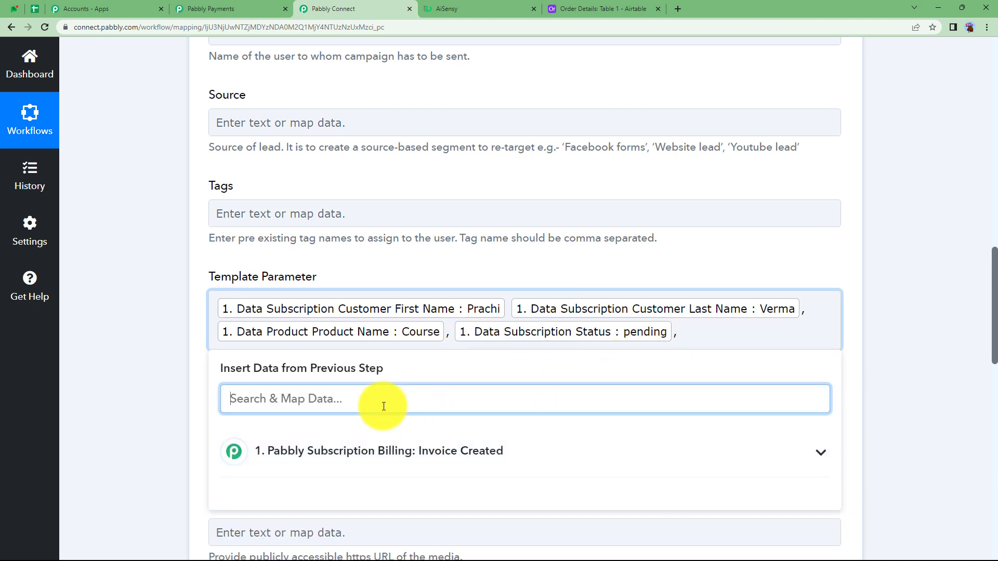
type("invoice")
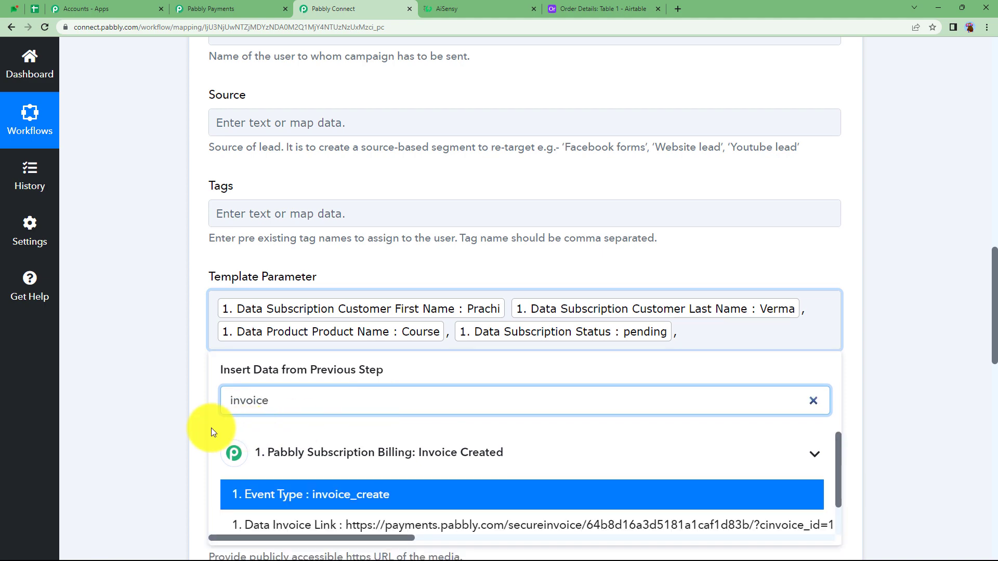
scroll(188, 426, "down", 2)
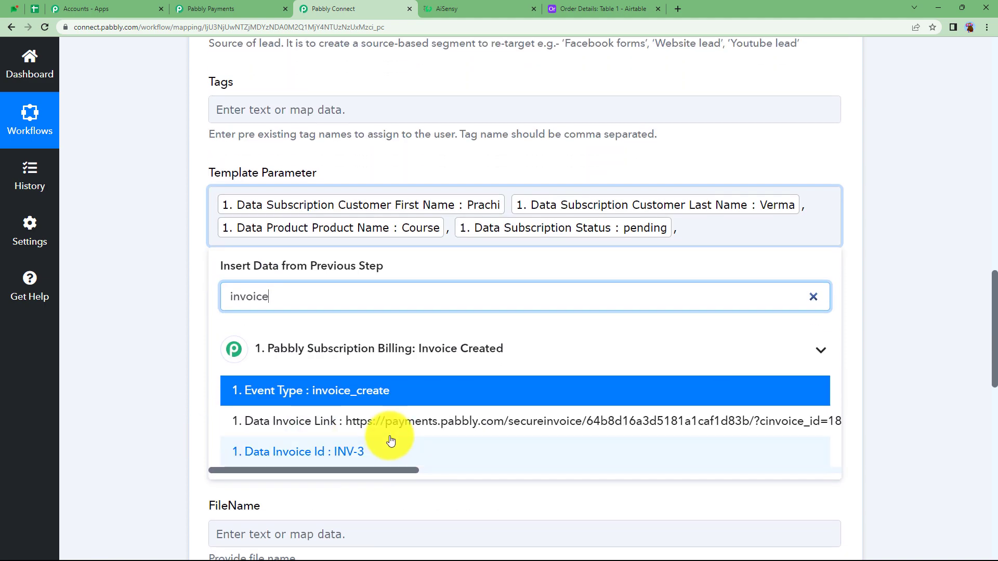
left_click(390, 430)
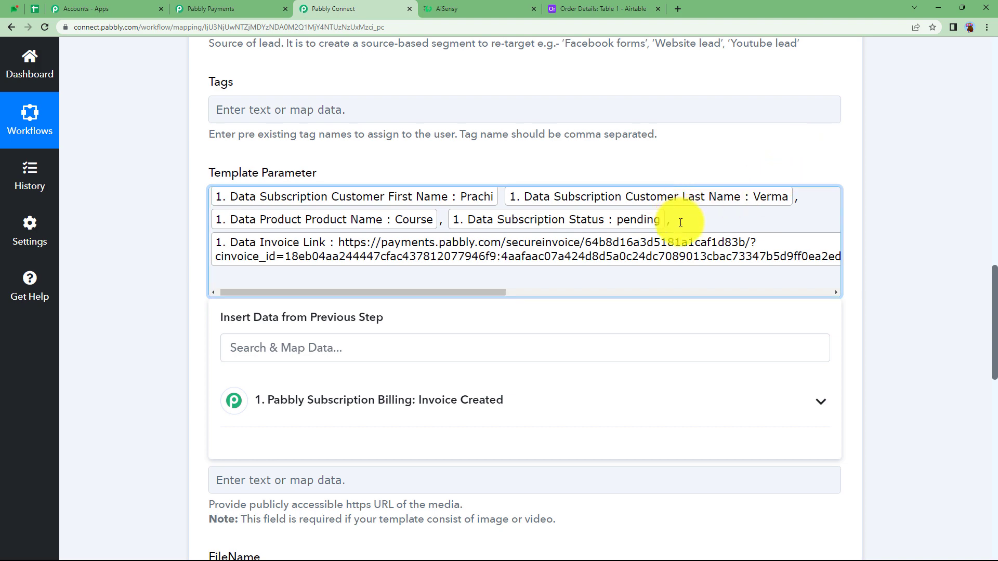
left_click(681, 223)
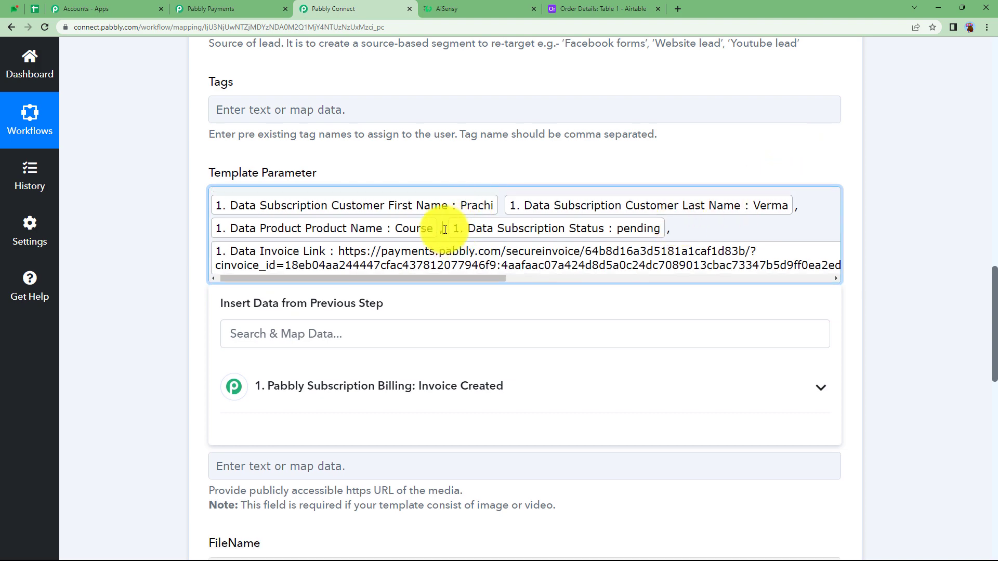
Step: Save the WhatsApp by AiSensy step with a test request, review the received response and collapse the step
scroll(223, 332, "down", 5)
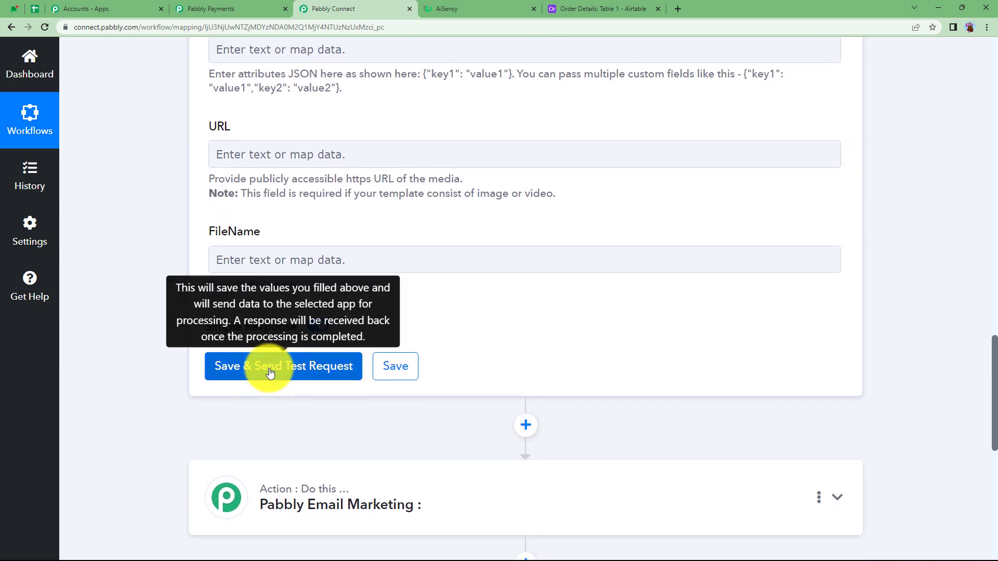
left_click(269, 373)
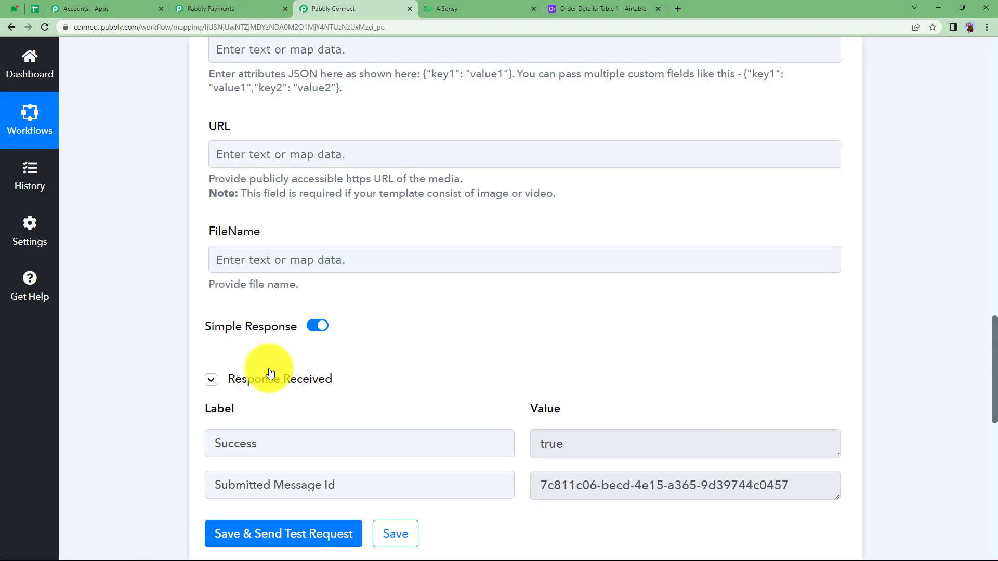
left_click(604, 432)
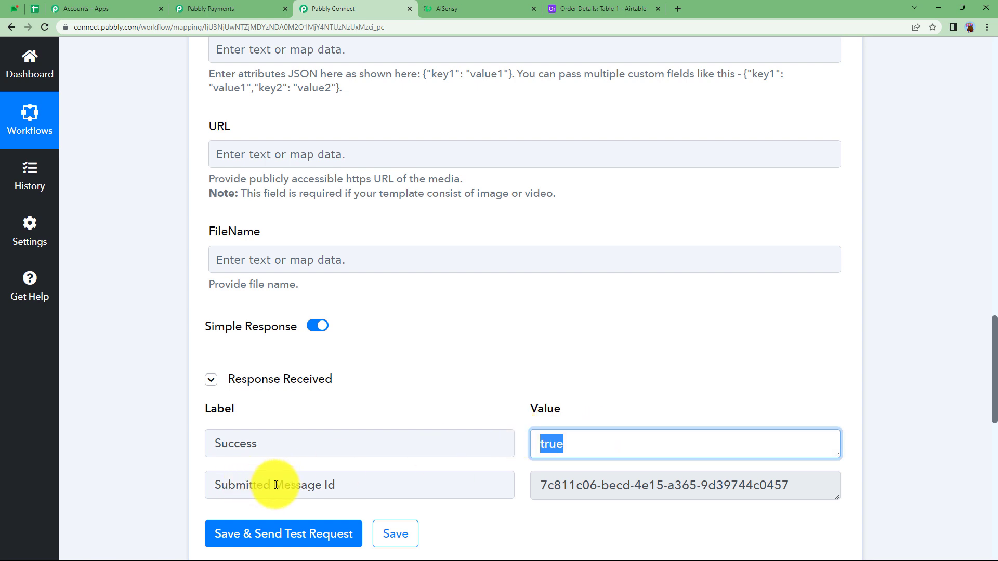
left_click_drag(548, 486, 895, 483)
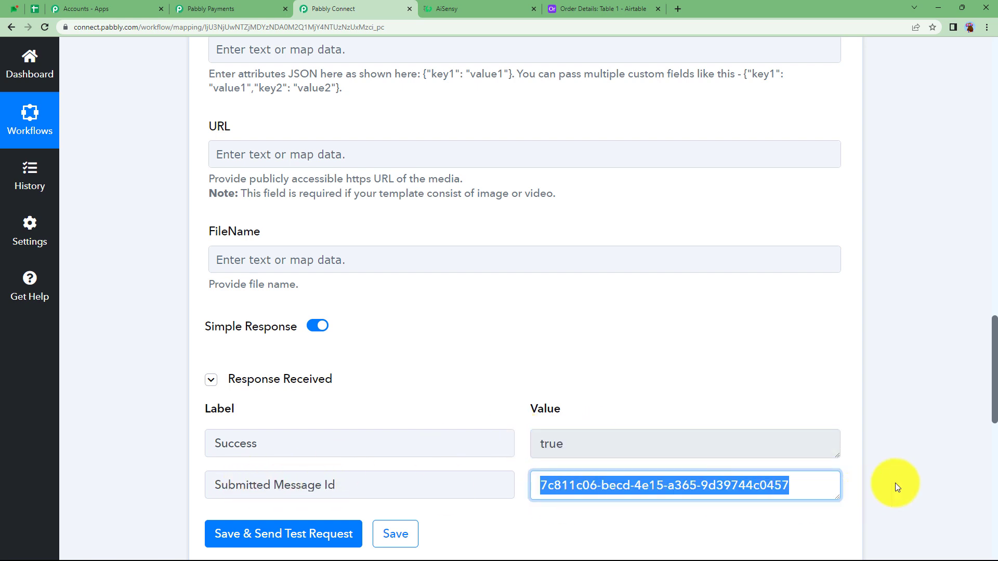
left_click(965, 464)
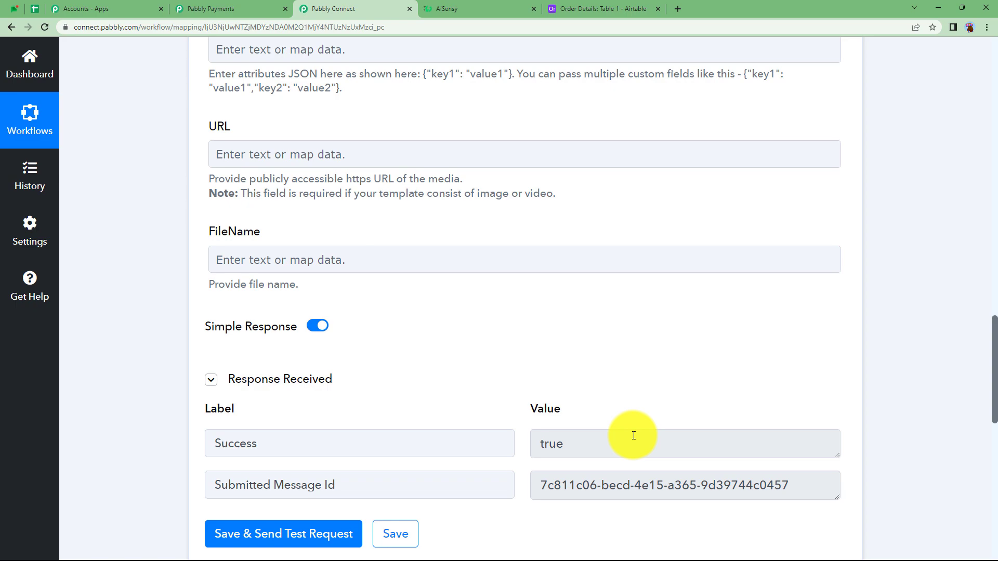
scroll(634, 435, "up", 20)
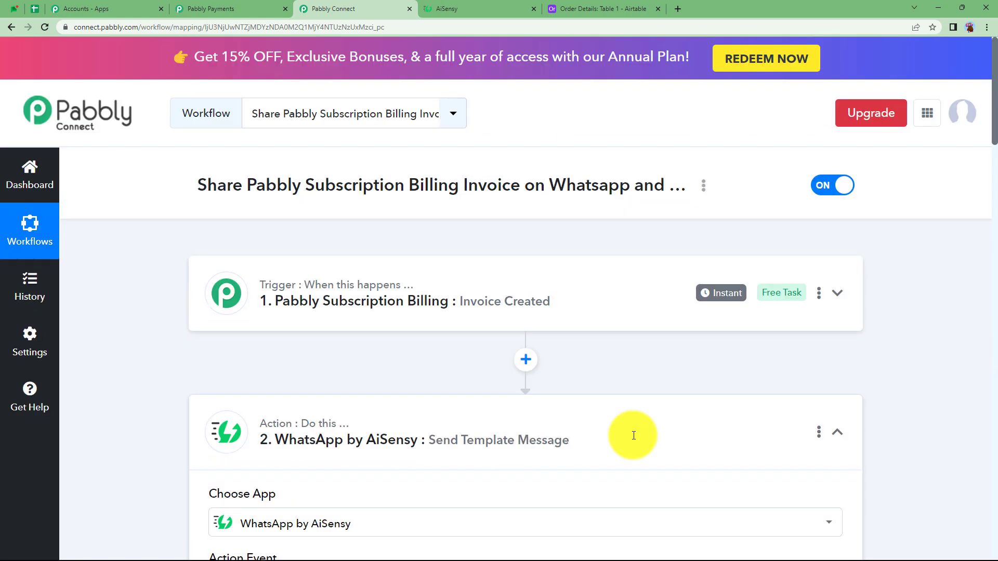
left_click(614, 439)
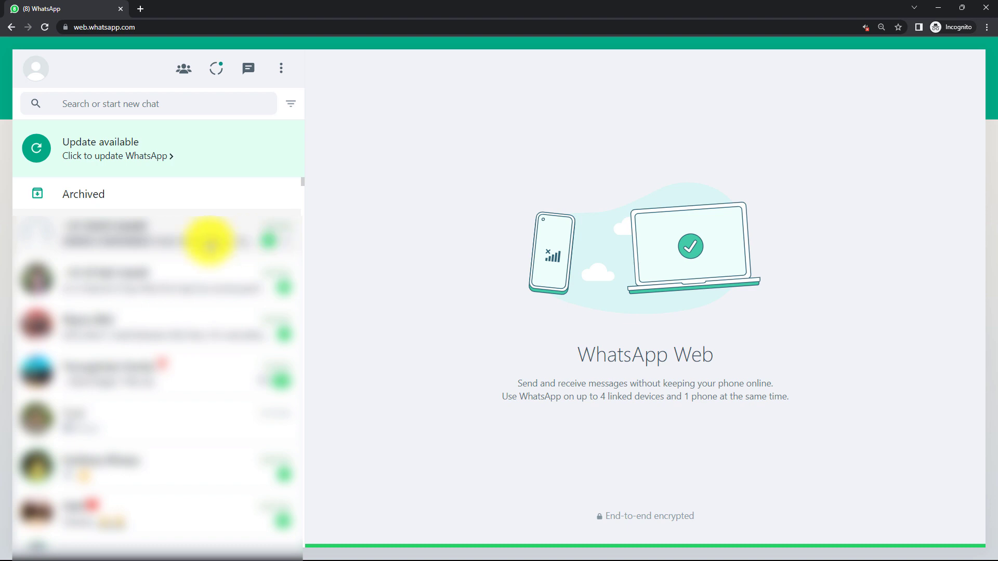
Step: Check the order confirmation received in WhatsApp Web, open its invoice link, and return to the Pabbly Connect workflow
left_click(190, 225)
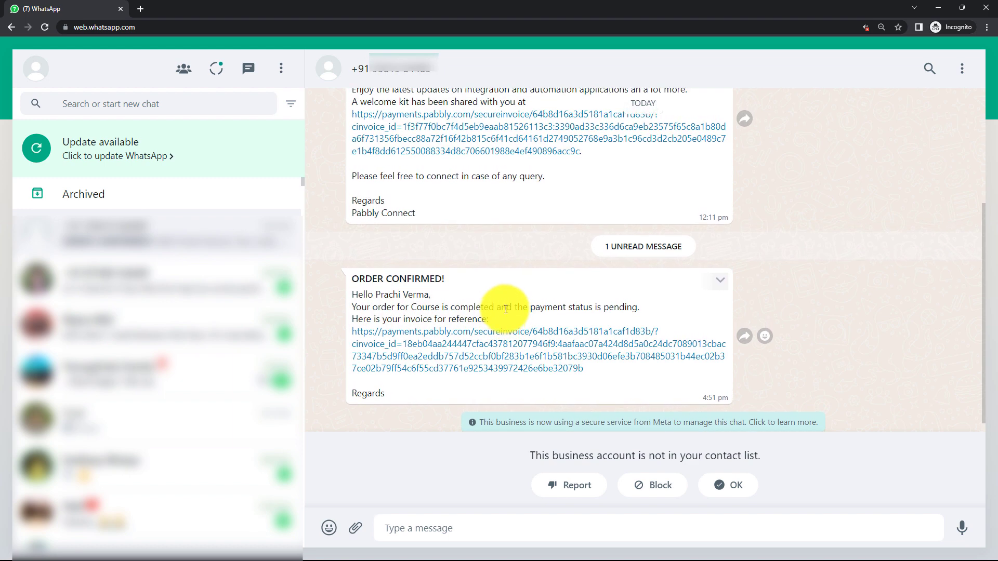
left_click_drag(615, 317, 457, 352)
left_click(464, 364)
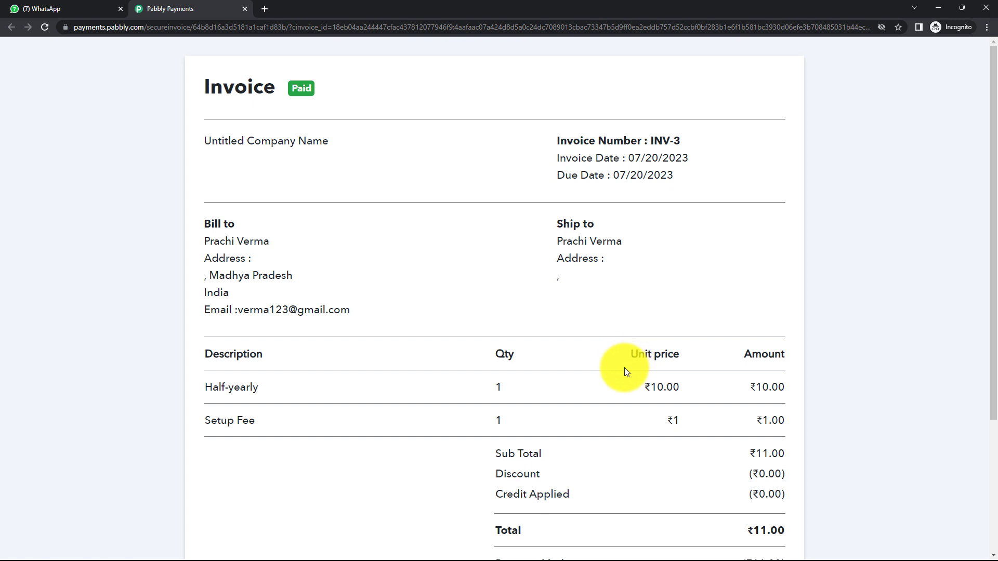
left_click(48, 8)
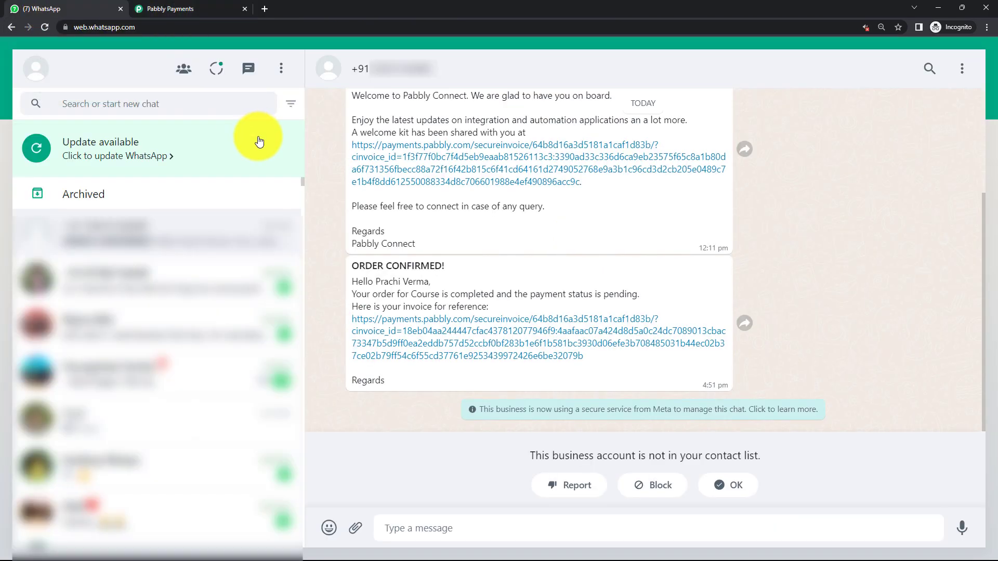
left_click(587, 550)
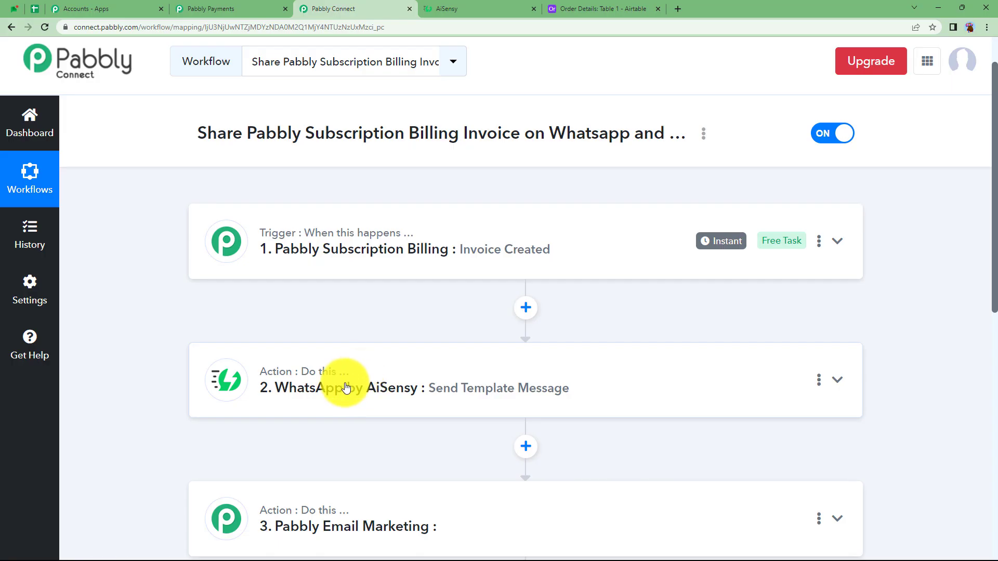
Step: Expand the Pabbly Email Marketing action and set its action event to Create Email Template
scroll(345, 385, "down", 4)
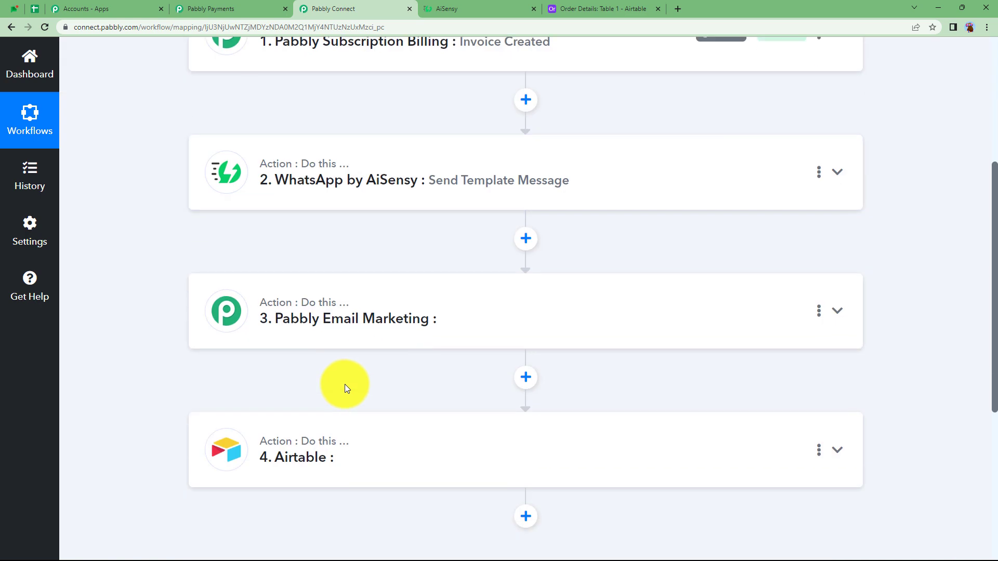
left_click(319, 333)
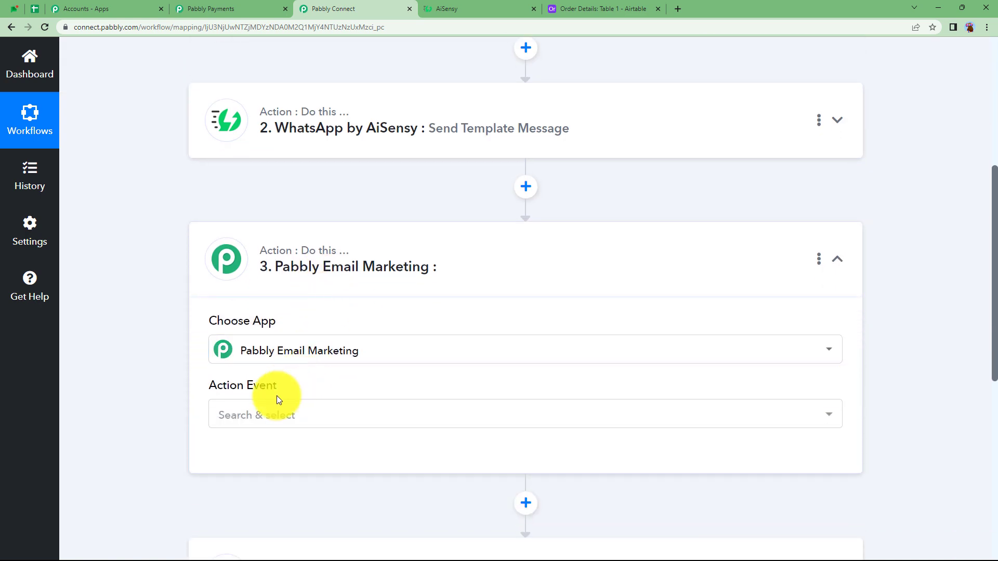
left_click(266, 414)
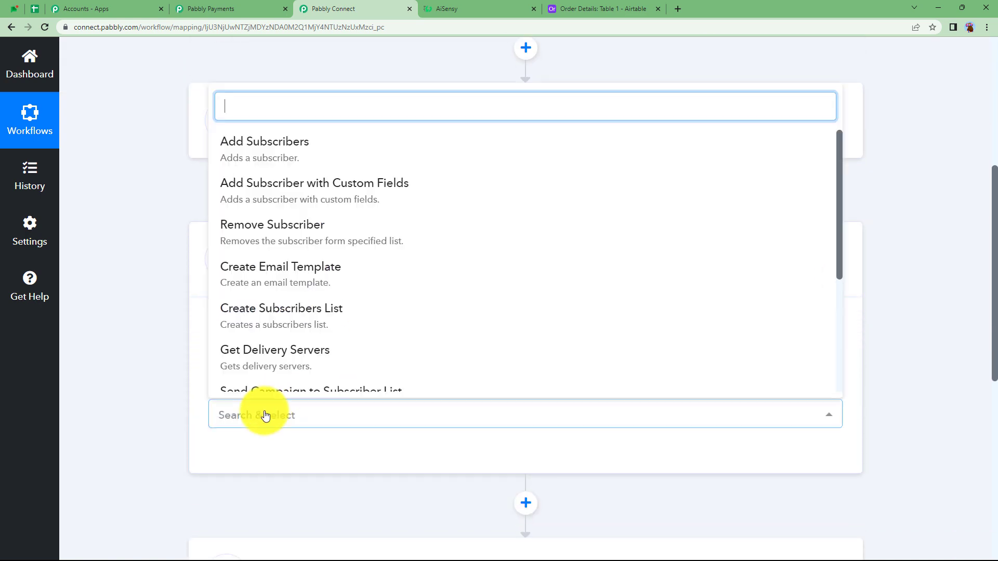
left_click(290, 283)
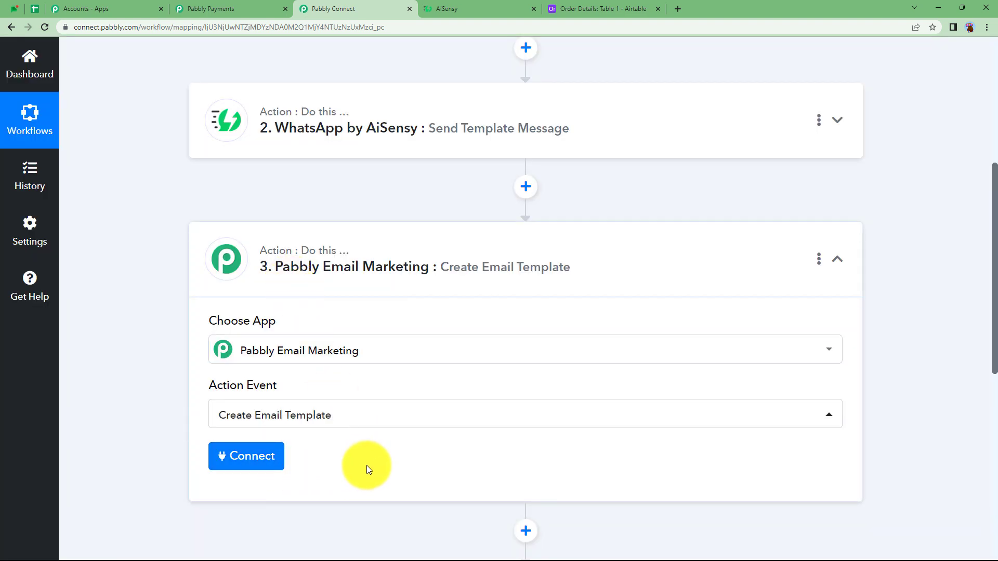
Step: Add a new Pabbly Email Marketing connection using the bearer token from that account's Developer API settings, and save it
left_click(278, 470)
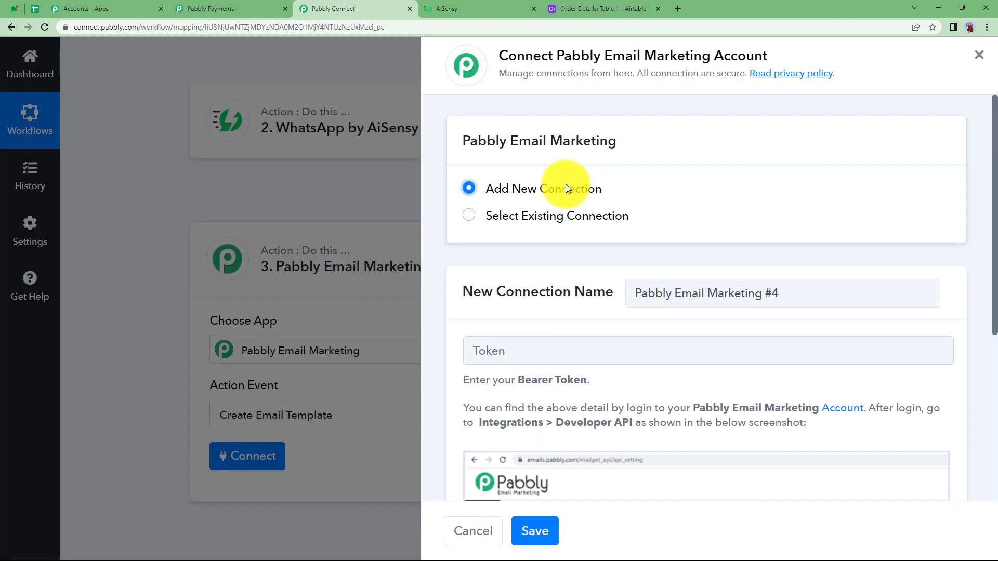
left_click(548, 355)
scroll(545, 356, "down", 2)
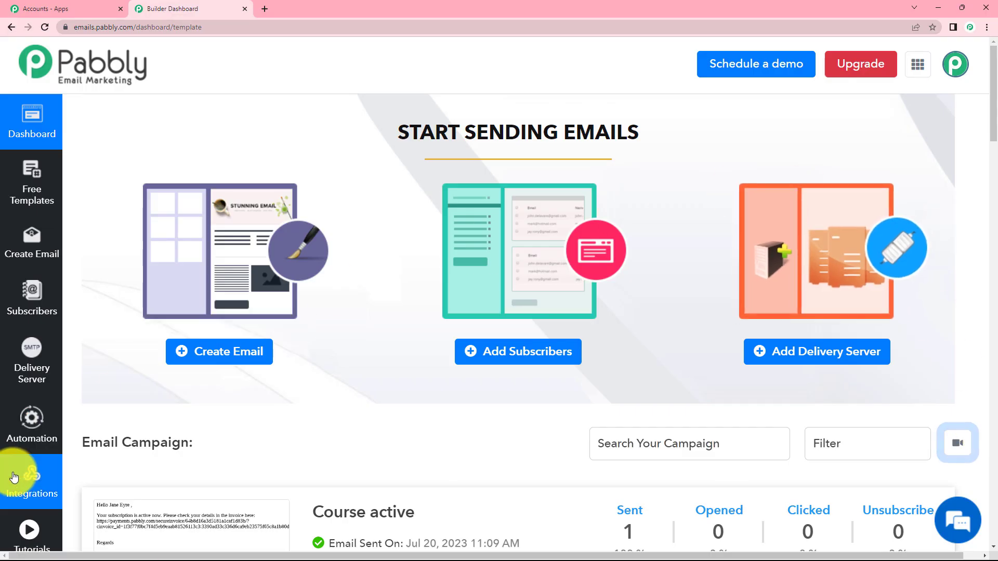
left_click(23, 473)
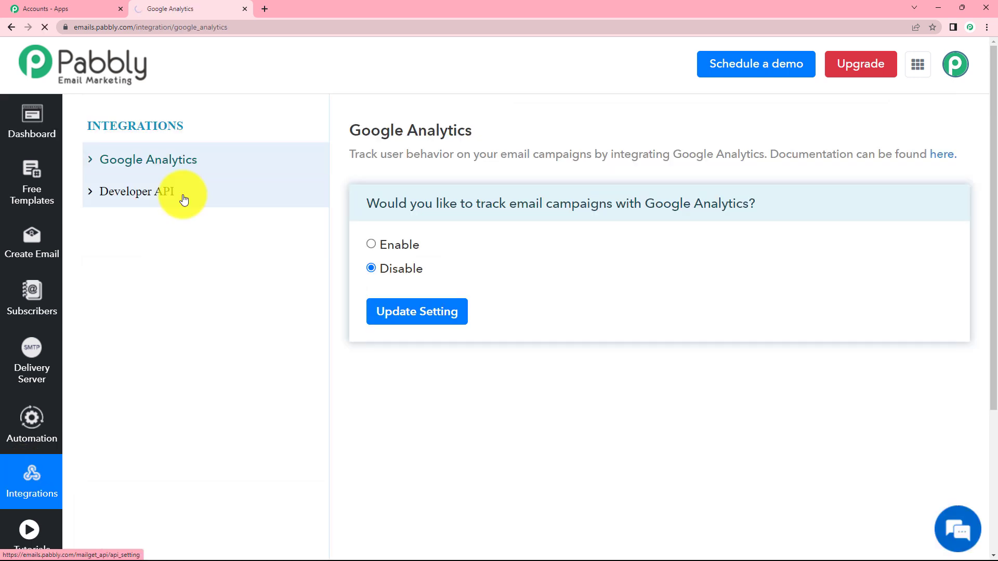
left_click(184, 199)
left_click(433, 323)
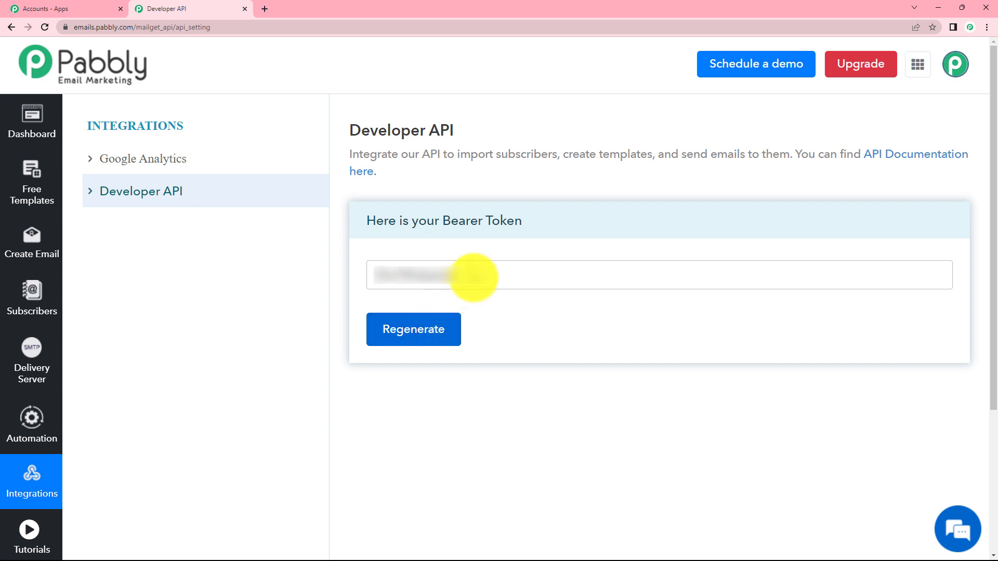
left_click_drag(472, 276, 372, 282)
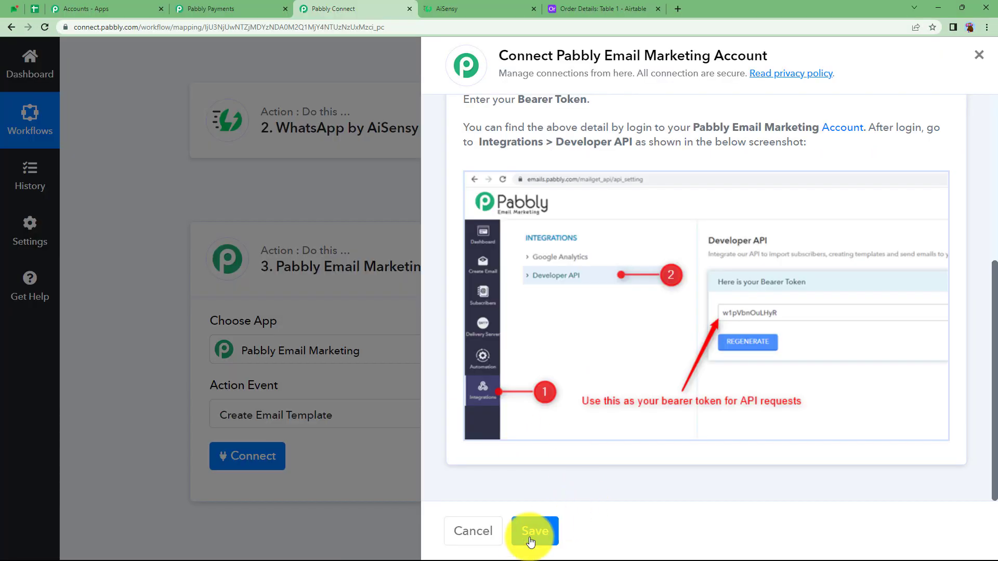
left_click(527, 541)
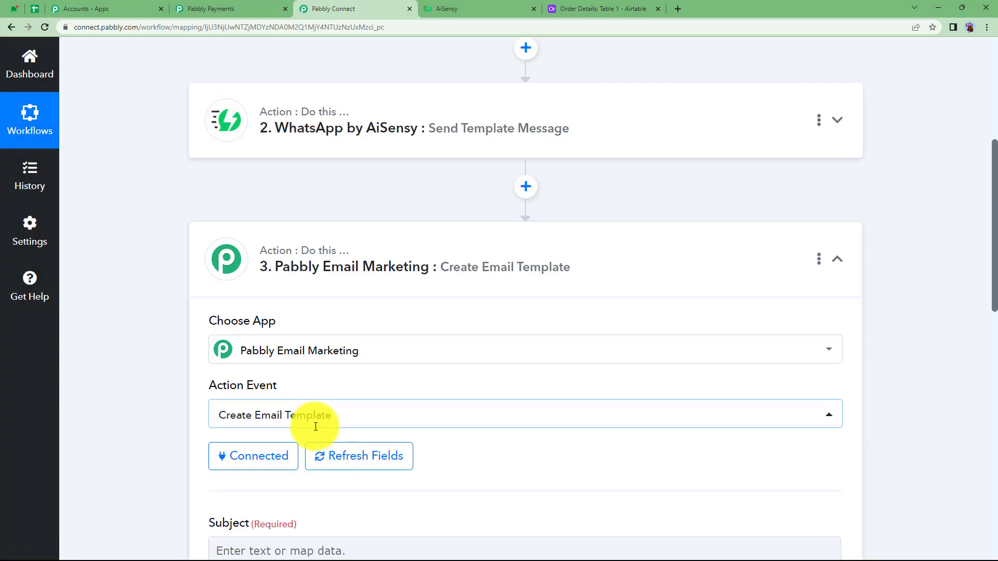
Step: Enter "Order Invoice" as the subject of the Create Email Template action
scroll(192, 391, "down", 4)
left_click(260, 339)
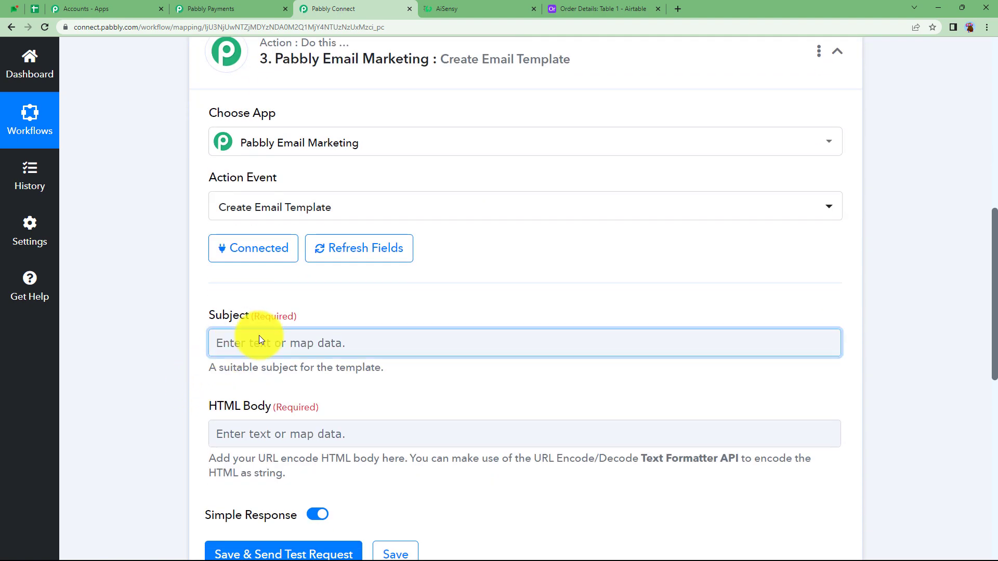
type("Or")
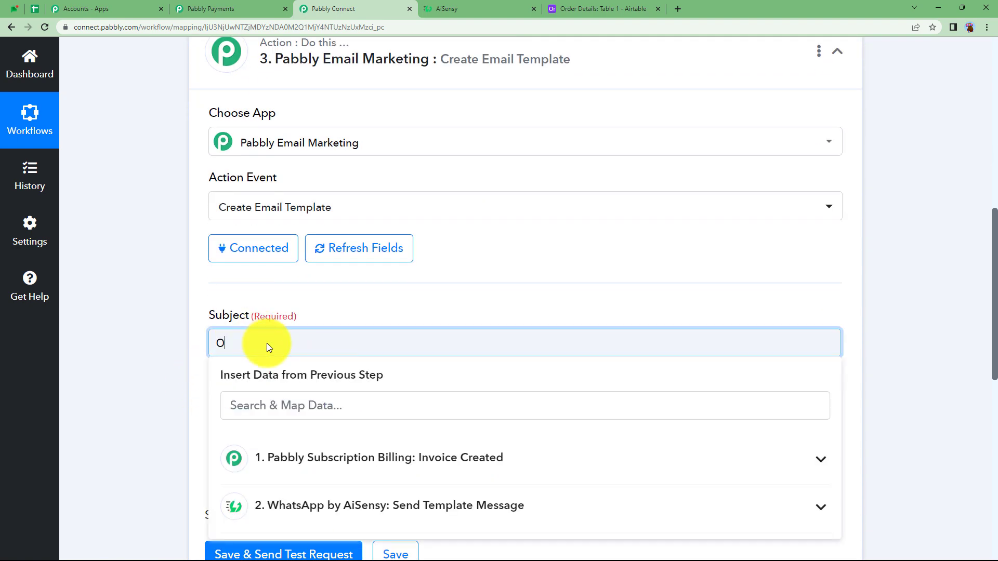
type("der")
key("BackSpace")
key("BackSpace")
key("BackSpace")
type("rder Invoice")
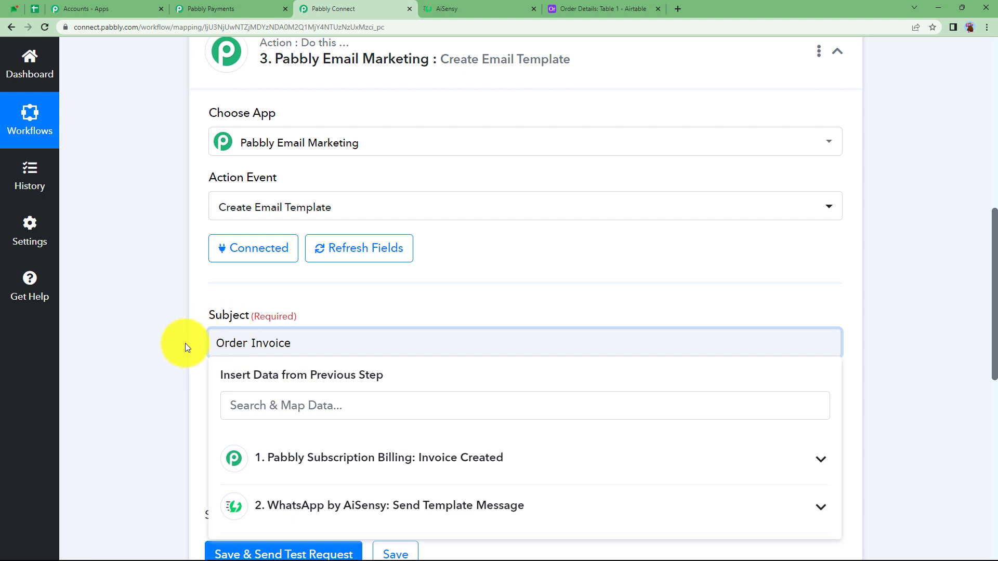
left_click(185, 343)
Step: Append a colon to the template subject and map the Product Name from the Invoice Created step after it
scroll(185, 343, "down", 2)
left_click(300, 235)
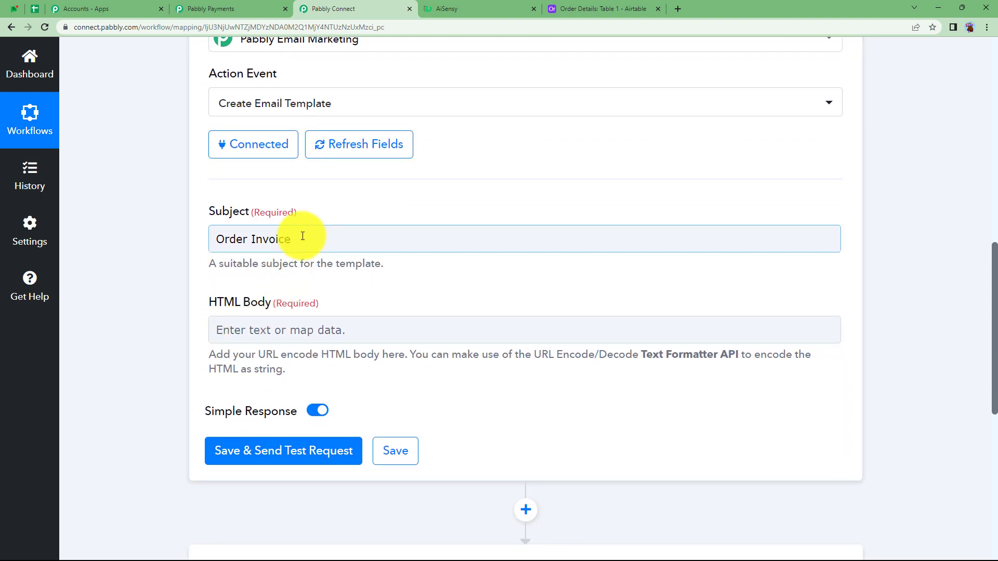
type(":")
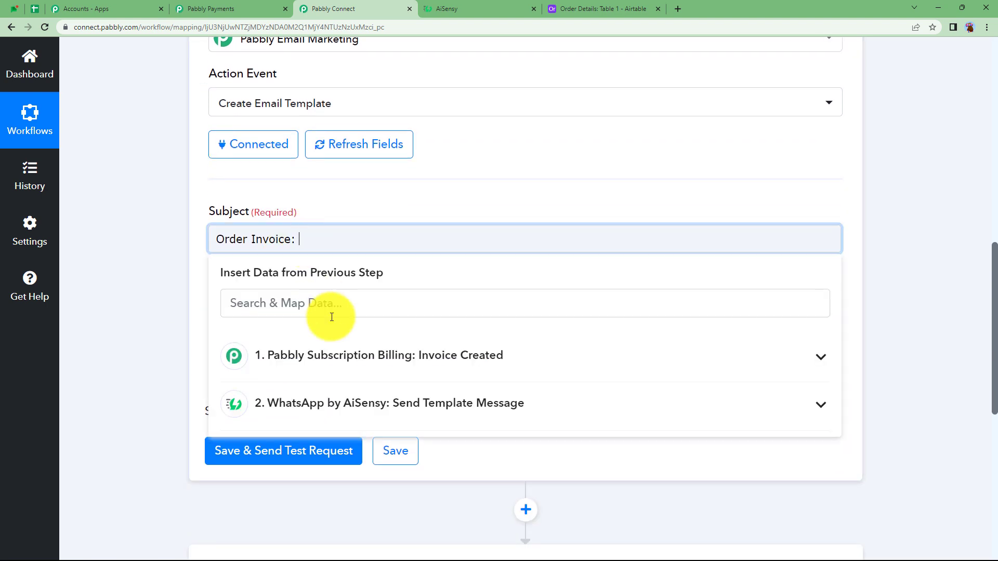
left_click(346, 309)
type("cour")
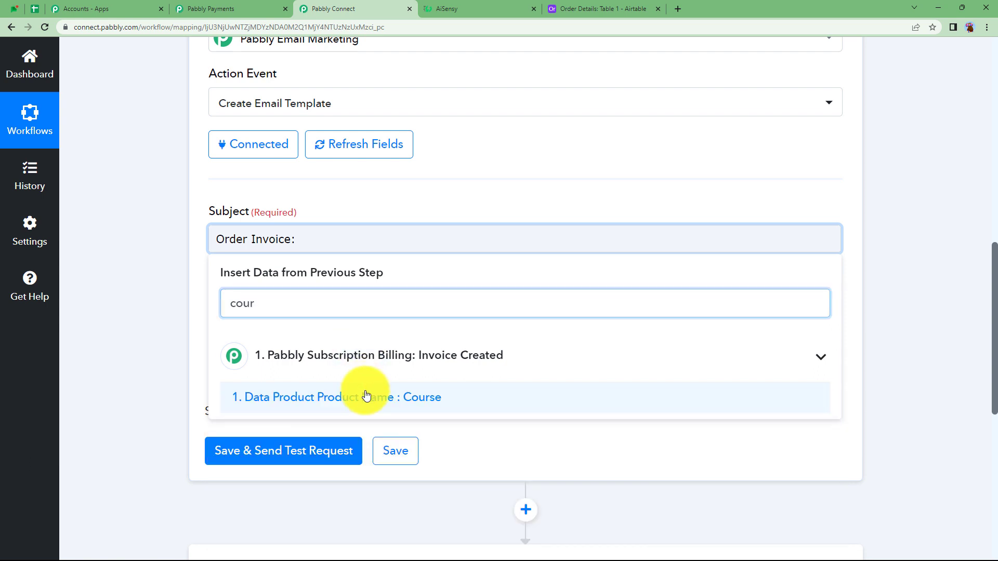
left_click(366, 396)
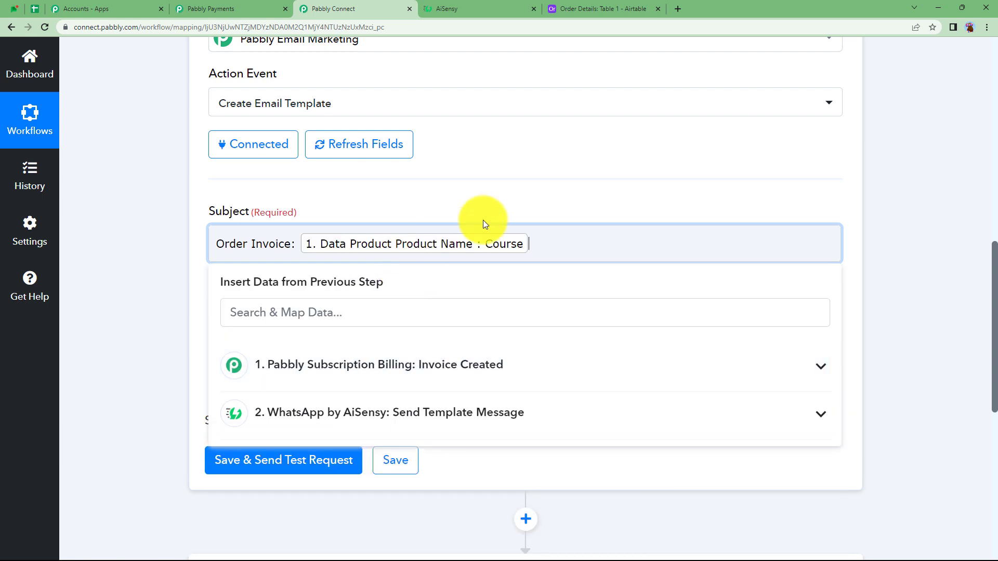
left_click(153, 302)
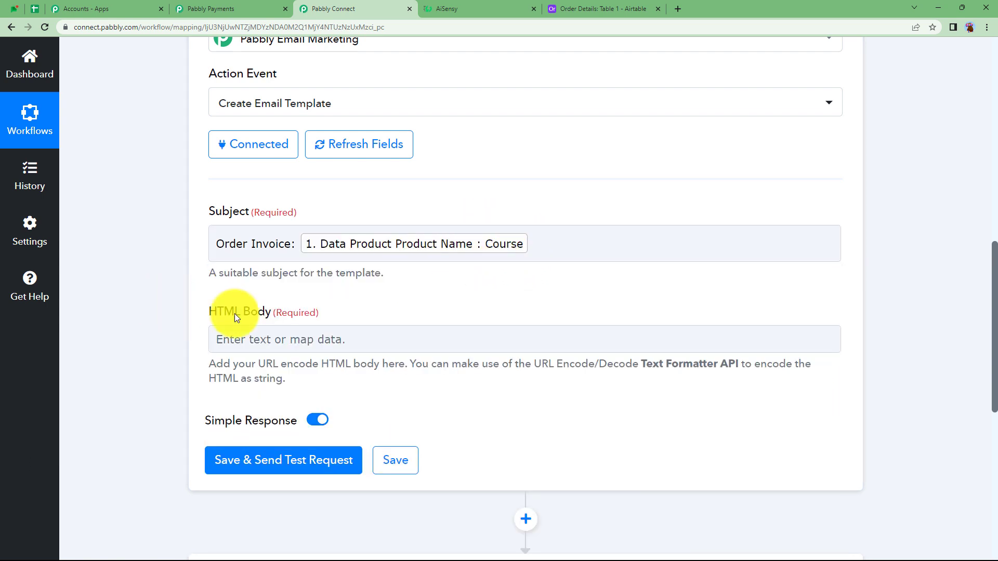
Step: Compose the HTML body with a "Hello" greeting mapped to the customer's first name, the order-complete message, the mapped Invoice Link and "Regards"
left_click(260, 339)
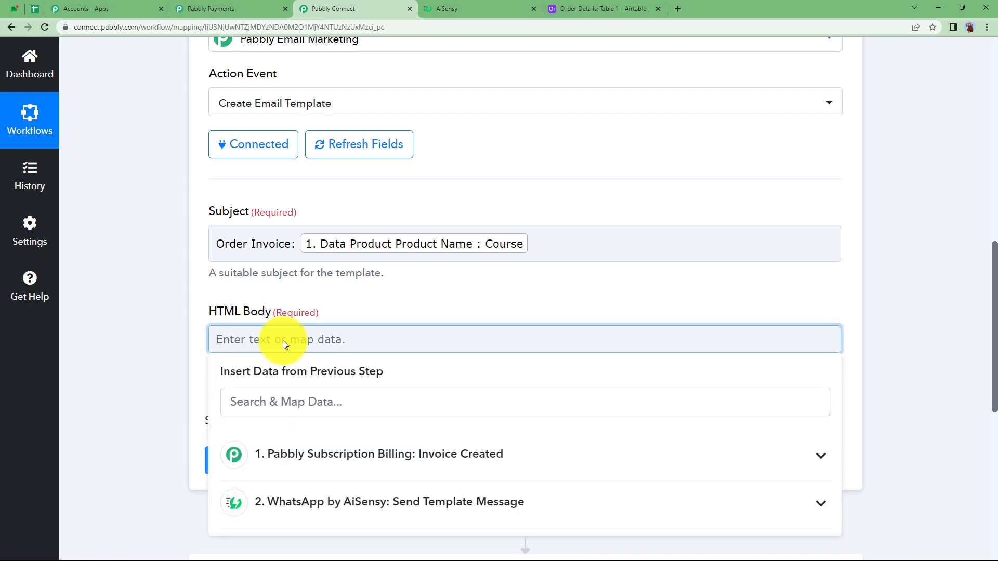
type("Hello<br")
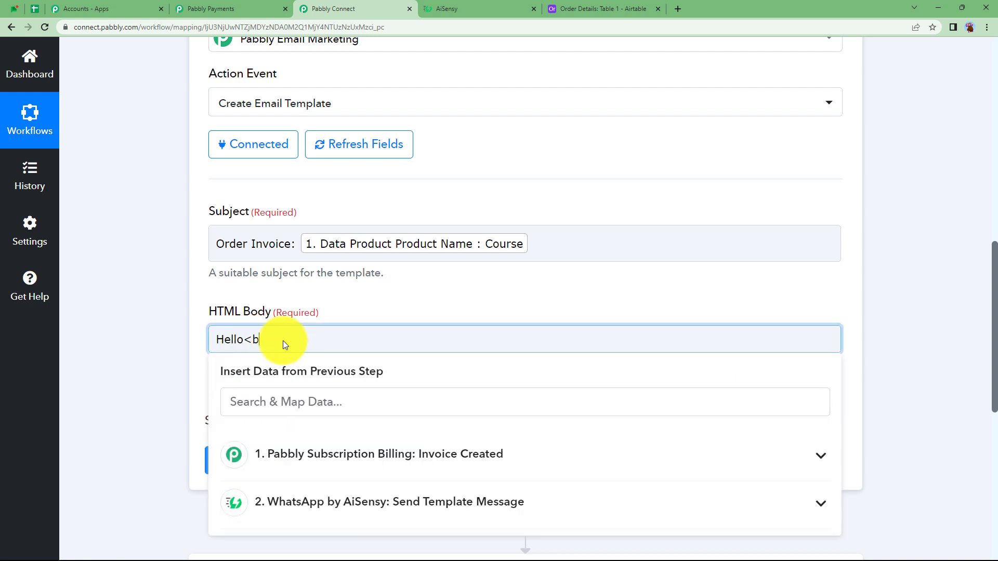
key("BackSpace")
key("BackSpace")
key("BackSpace")
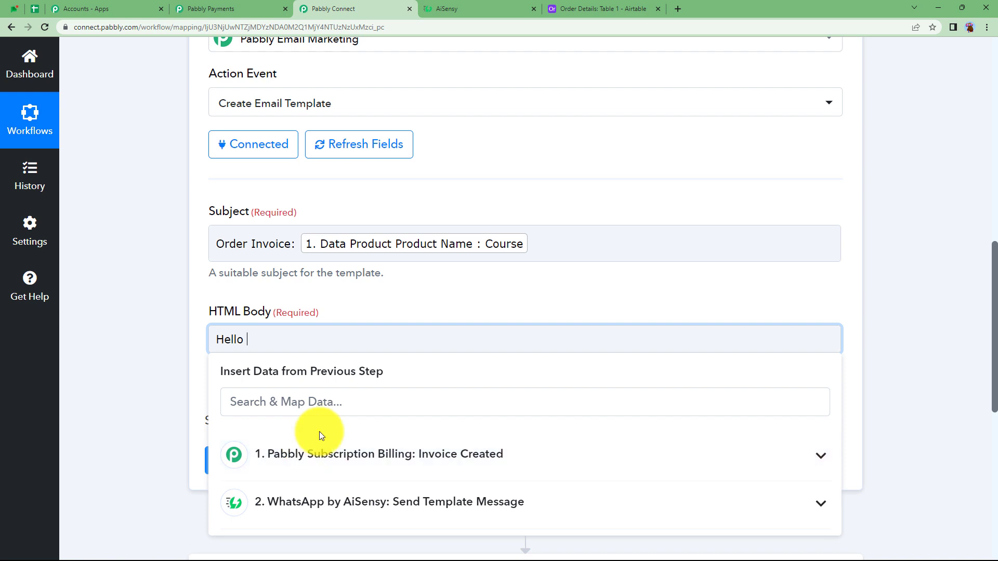
left_click(335, 402)
type("pra")
left_click(354, 437)
type("<br>")
key("Return")
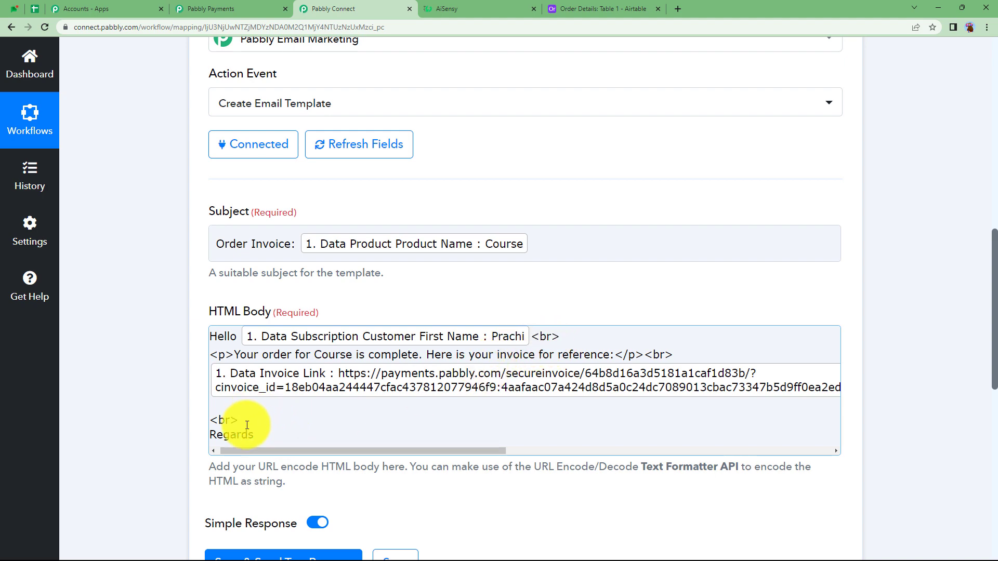
Step: Save the Create Email Template step with a test request, check the Template Id in the response, and collapse the step
scroll(182, 462, "down", 3)
left_click(260, 406)
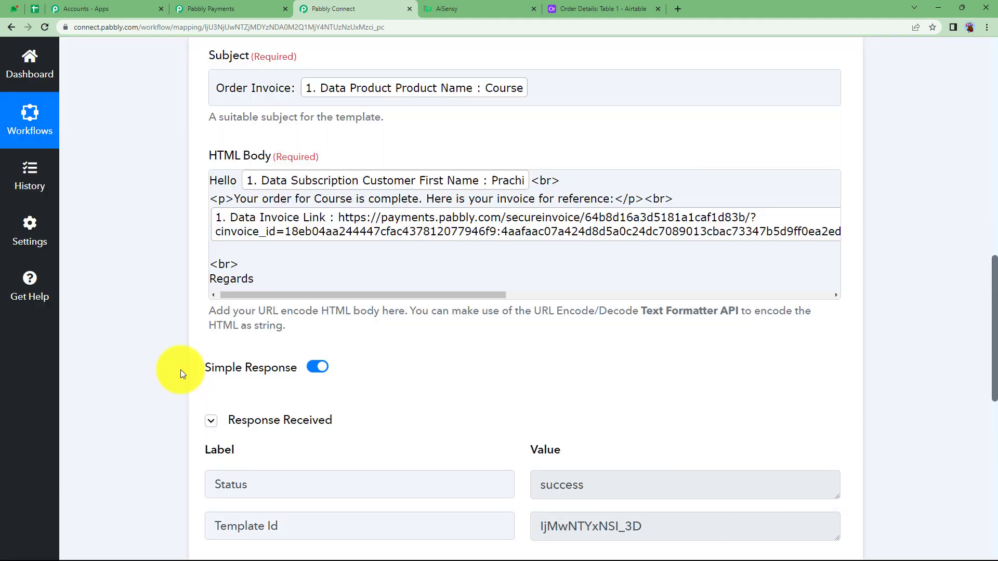
scroll(423, 375, "down", 5)
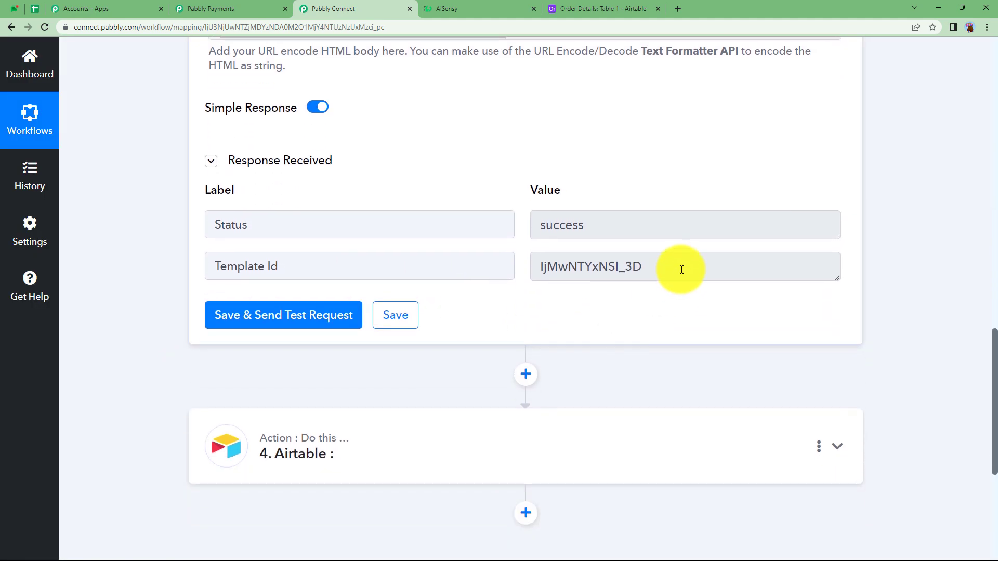
double_click(679, 267)
left_click(396, 312)
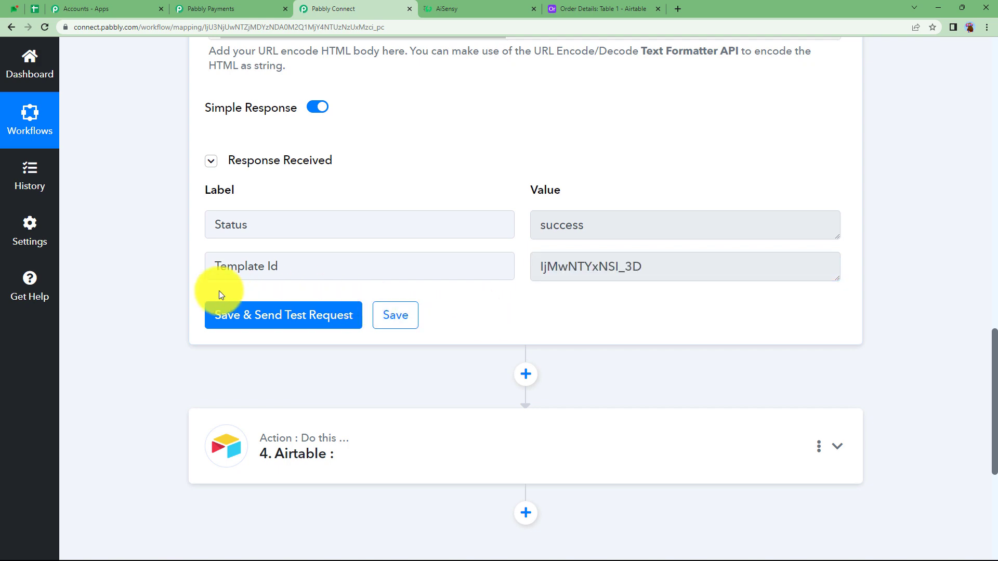
scroll(167, 212, "up", 12)
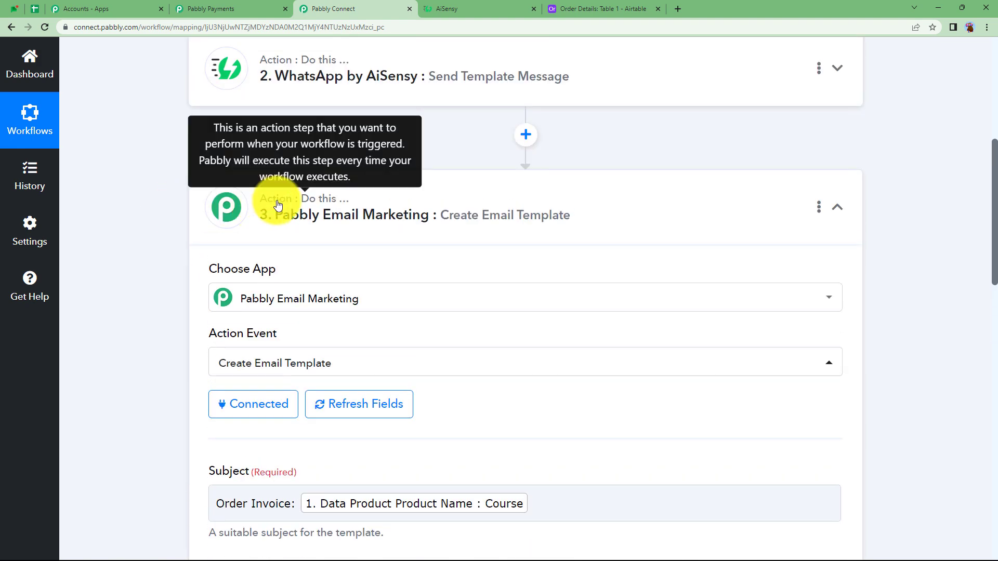
left_click(278, 205)
Step: Add an action step between Create Email Template and Airtable, and choose Pabbly Email Marketing as its app
scroll(276, 205, "down", 1)
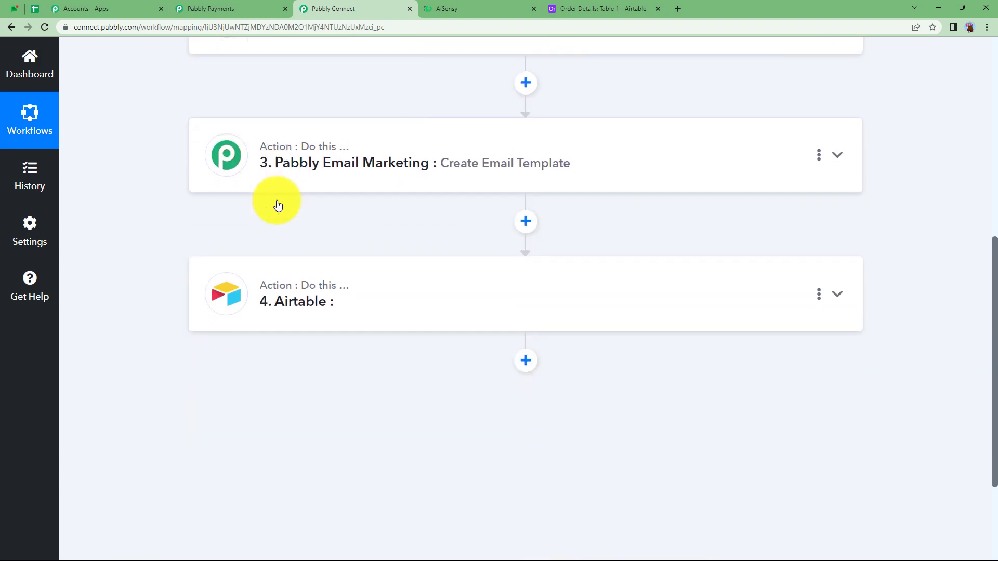
left_click(527, 222)
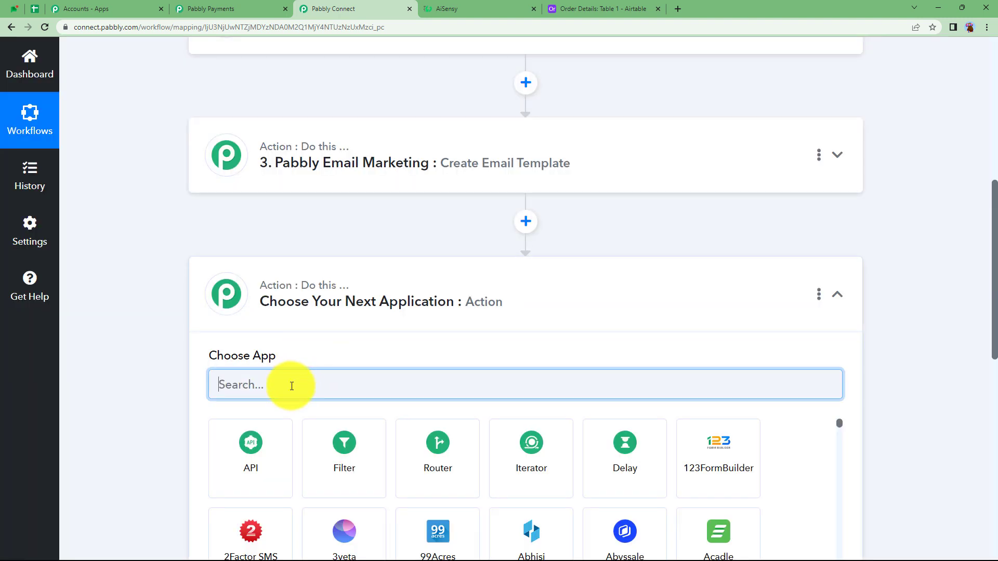
type("pabbly emai")
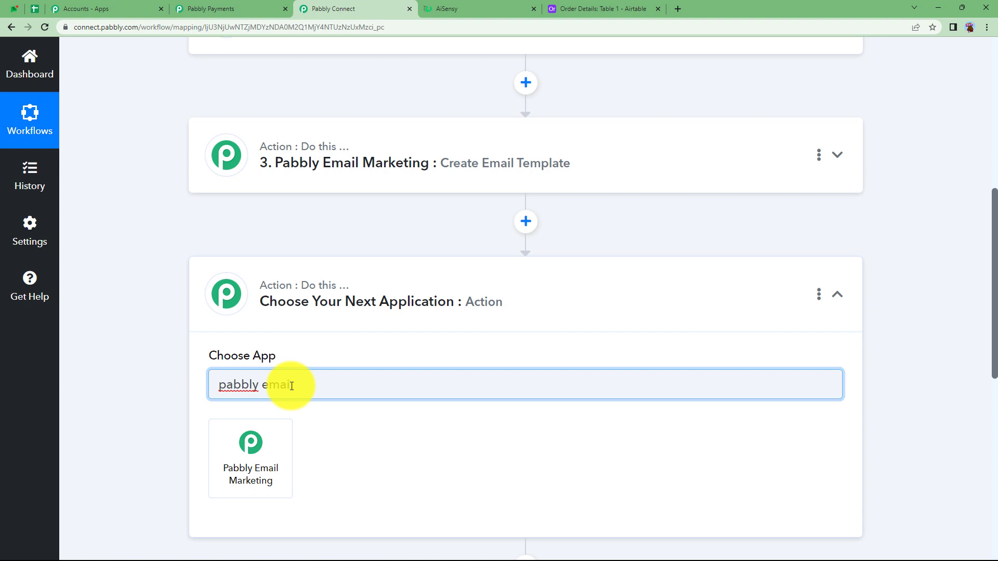
left_click(250, 449)
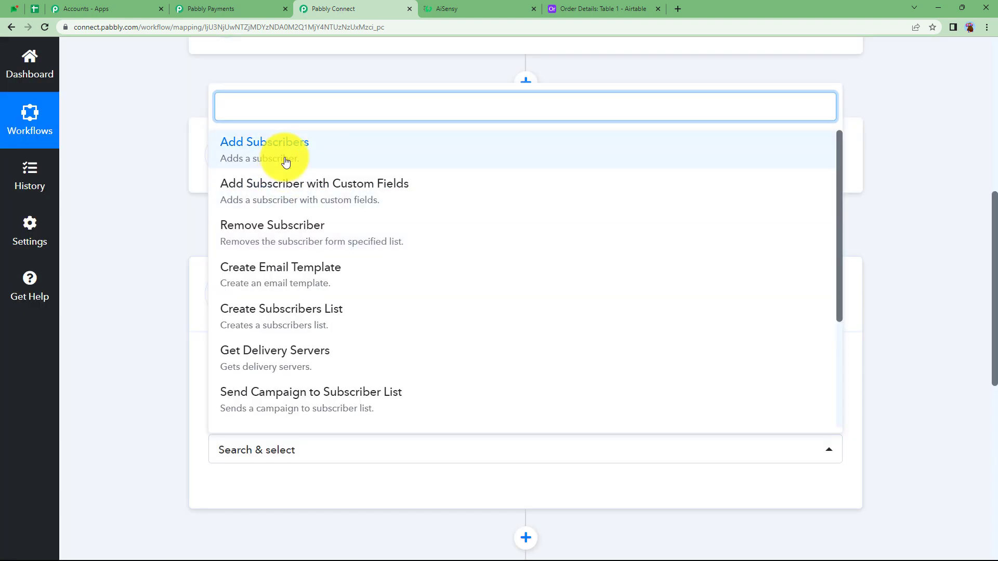
Step: Set the action event to Send Individual Emails and connect it through the existing Pabbly Email Marketing #4 connection
scroll(289, 285, "down", 3)
left_click(289, 285)
scroll(189, 439, "down", 2)
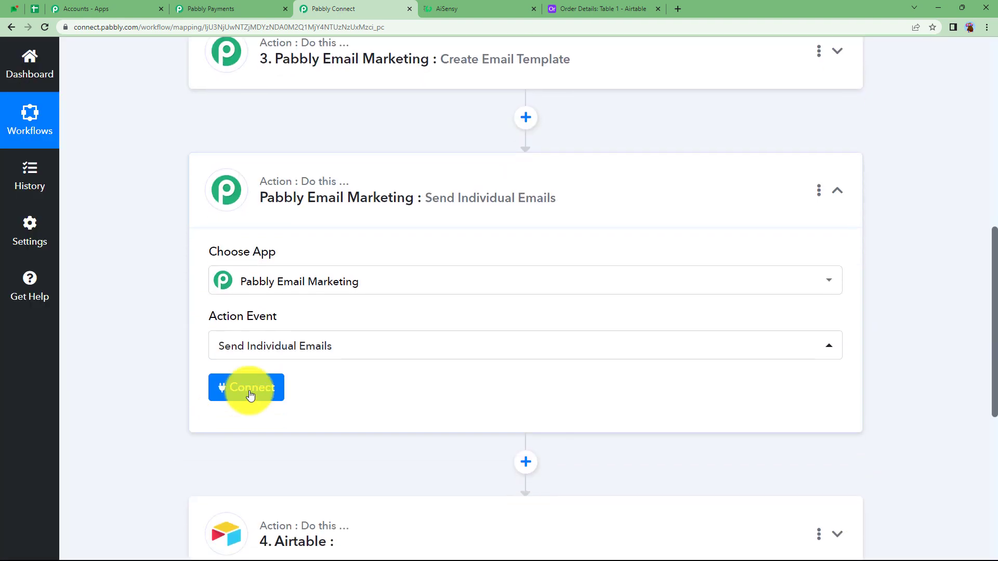
left_click(249, 394)
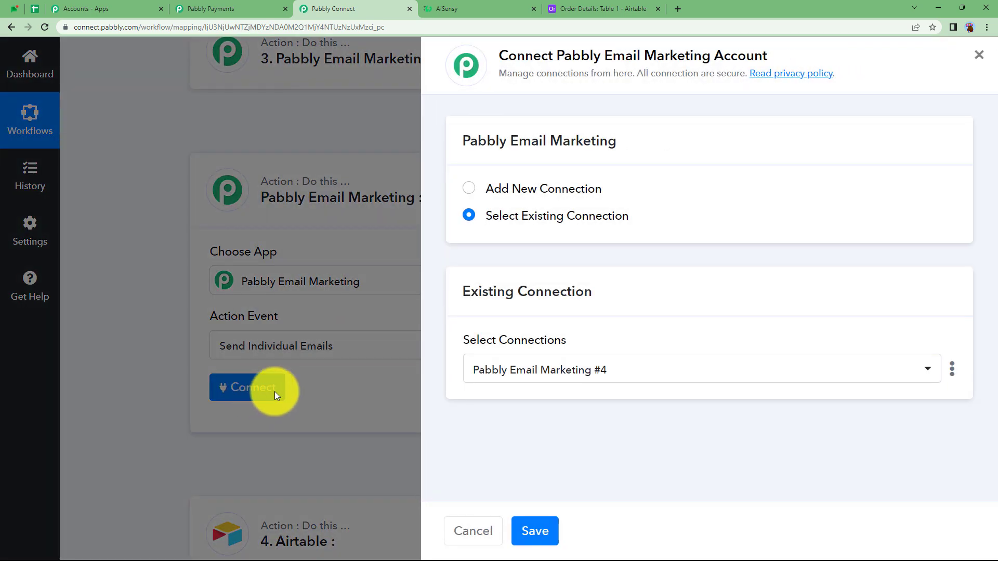
left_click(541, 529)
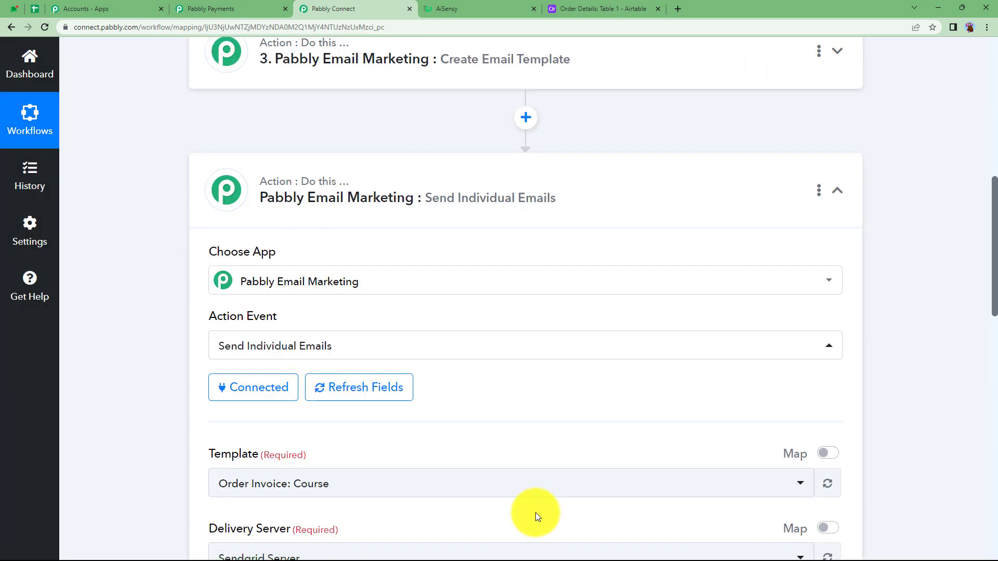
Step: Enable mapping for the Template field and replace its fixed value with the Template Id from the Create Email Template step
scroll(156, 405, "down", 4)
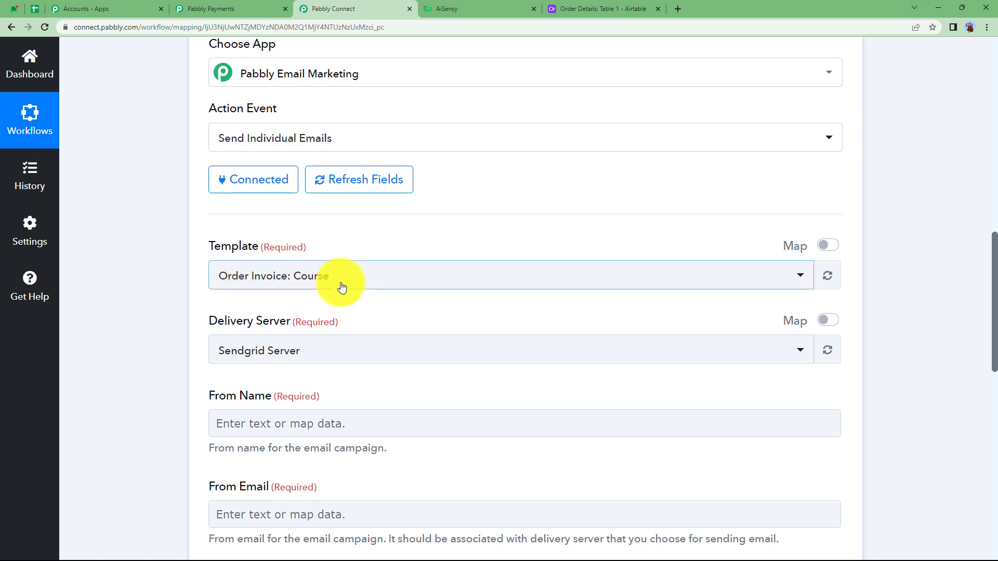
left_click(829, 245)
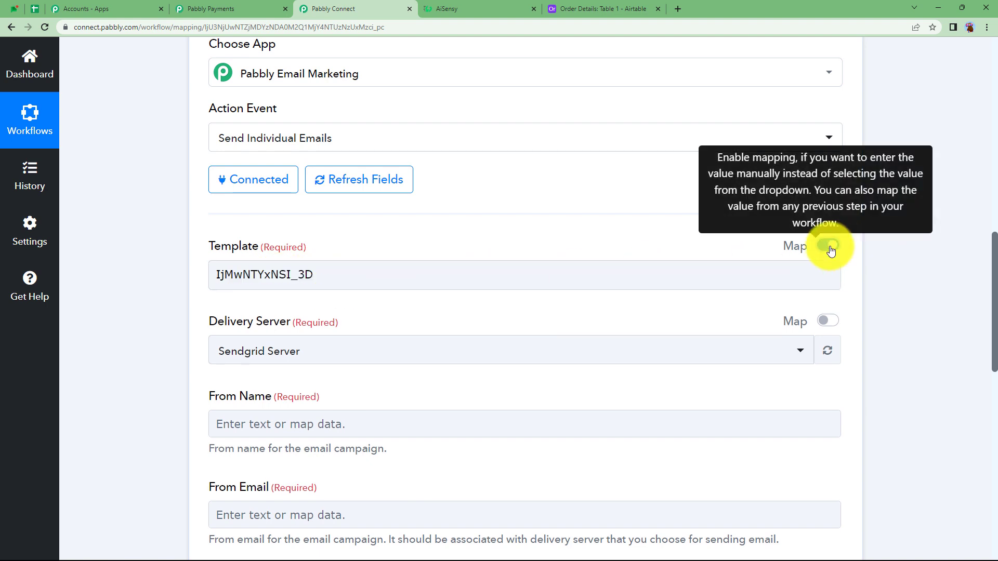
left_click_drag(400, 261, 152, 273)
key("BackSpace")
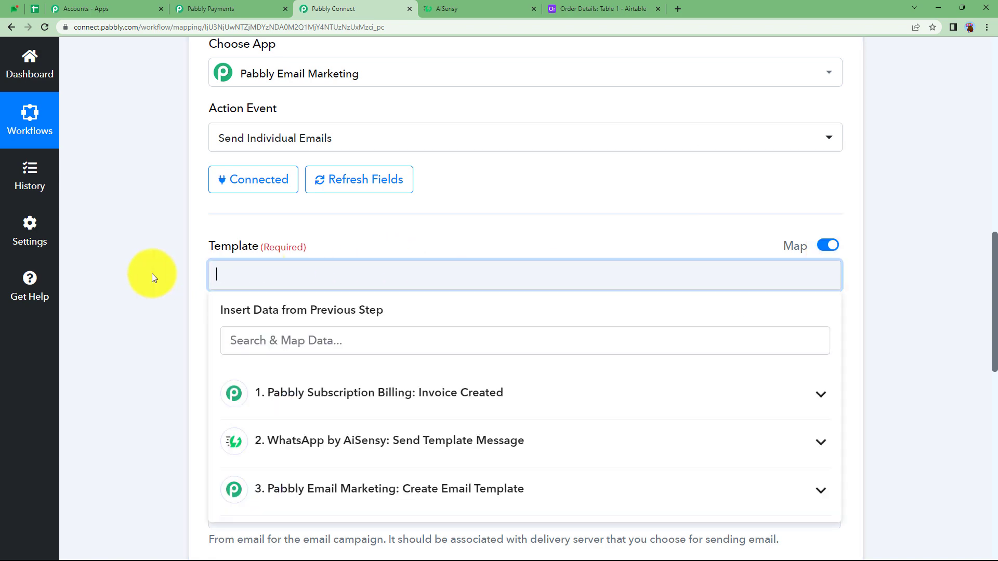
left_click(319, 488)
scroll(279, 410, "down", 3)
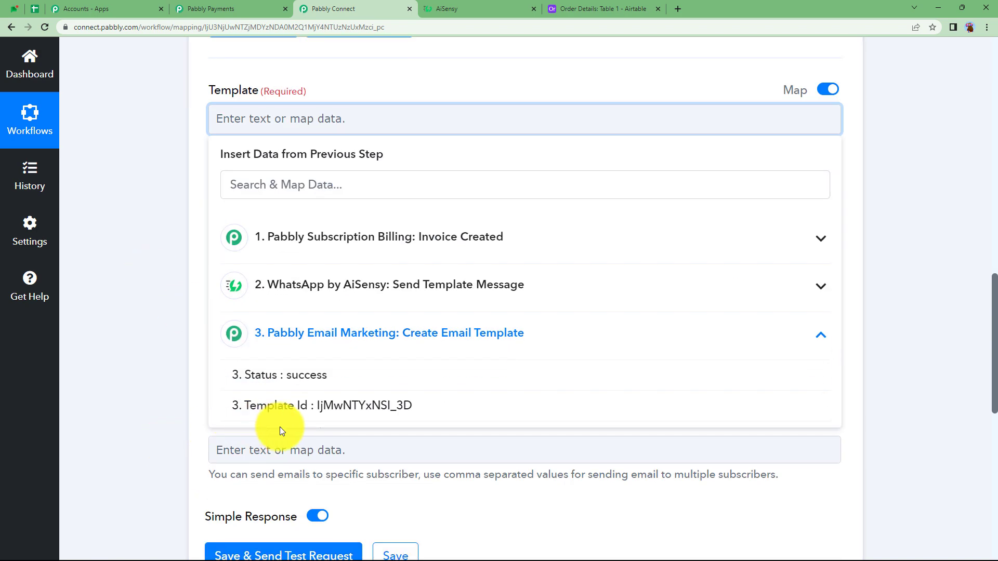
left_click(289, 404)
left_click(304, 129)
left_click(201, 153)
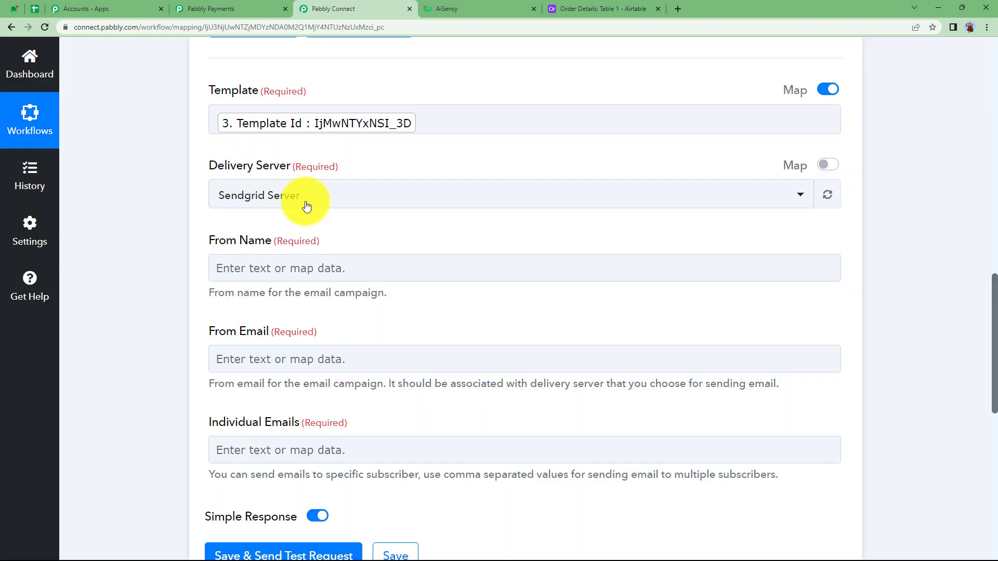
Step: Set the delivery server to Sendgrid and fill in the sender's name and email
left_click(305, 203)
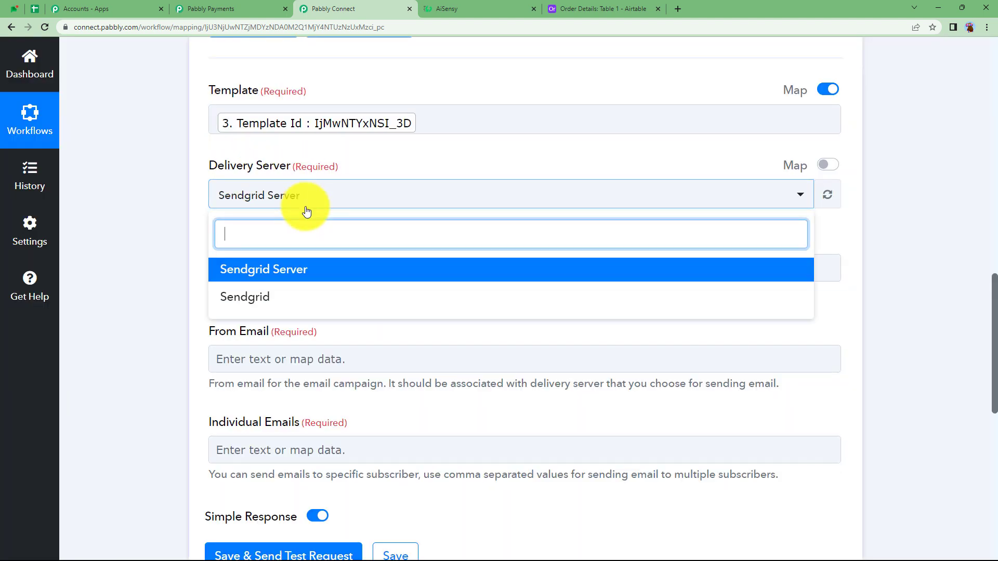
left_click(266, 298)
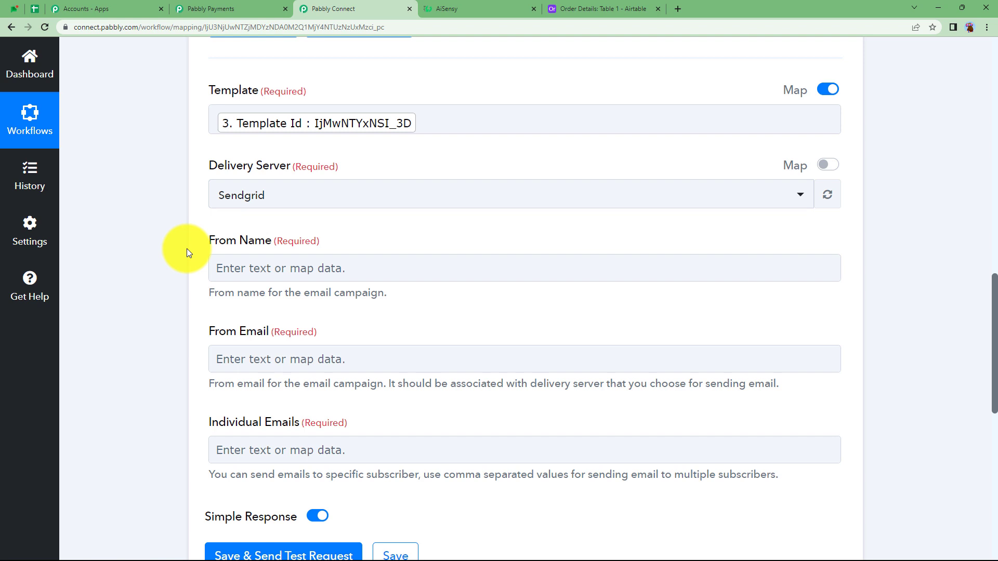
left_click(239, 263)
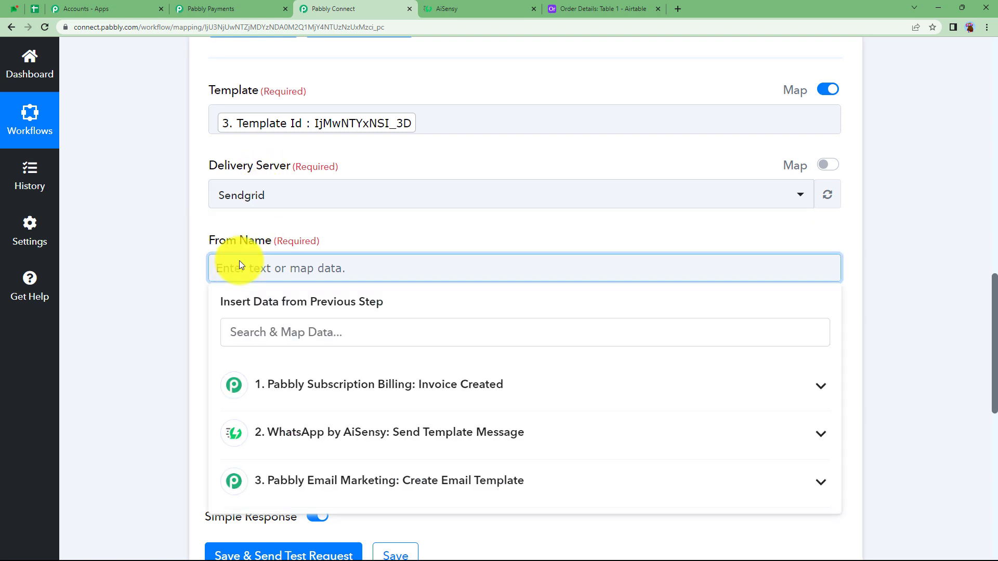
left_click(199, 297)
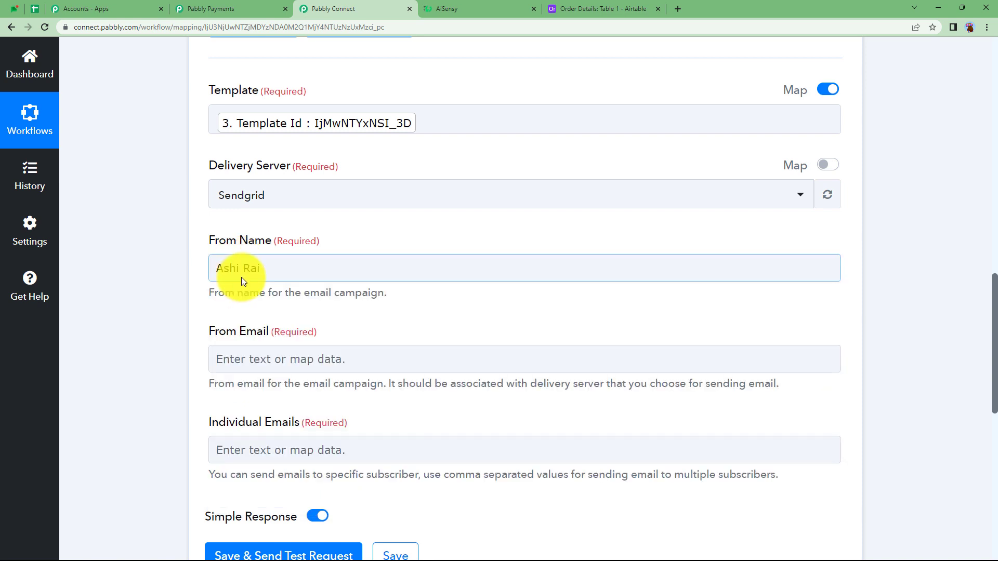
left_click(253, 358)
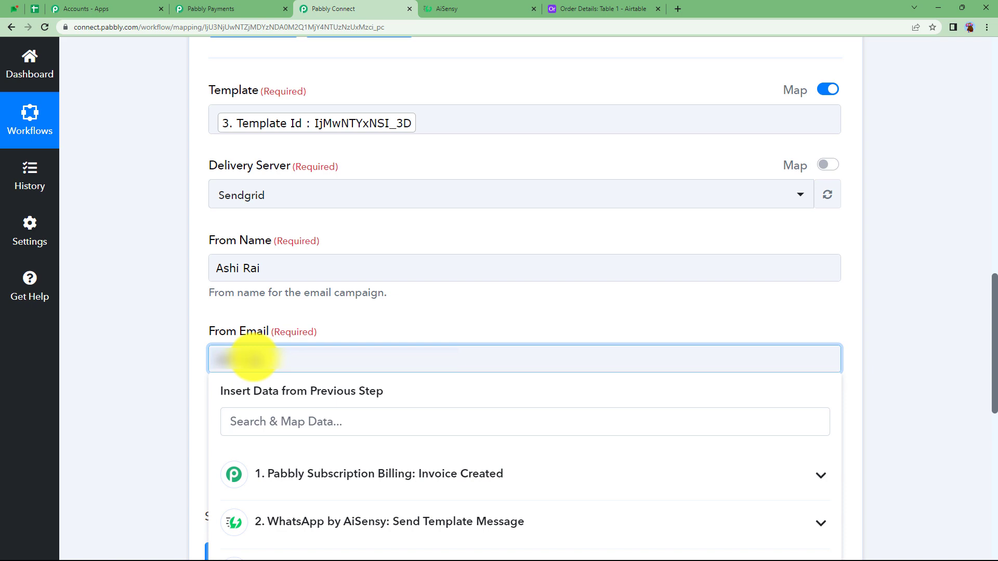
left_click(127, 381)
Step: Map the Individual Emails field to the Data Subscription Email Id from the Invoice Created step
left_click(251, 454)
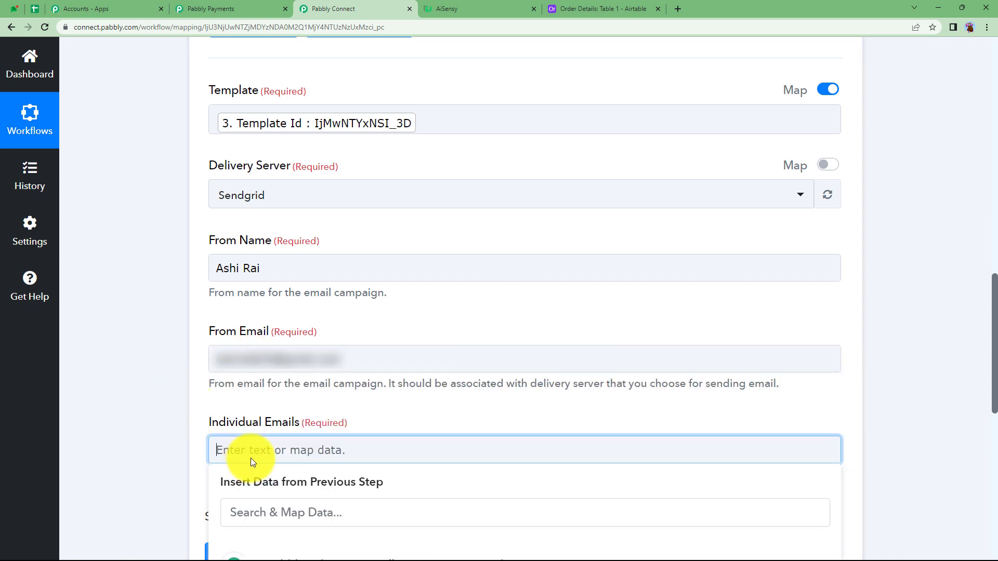
scroll(135, 397, "down", 5)
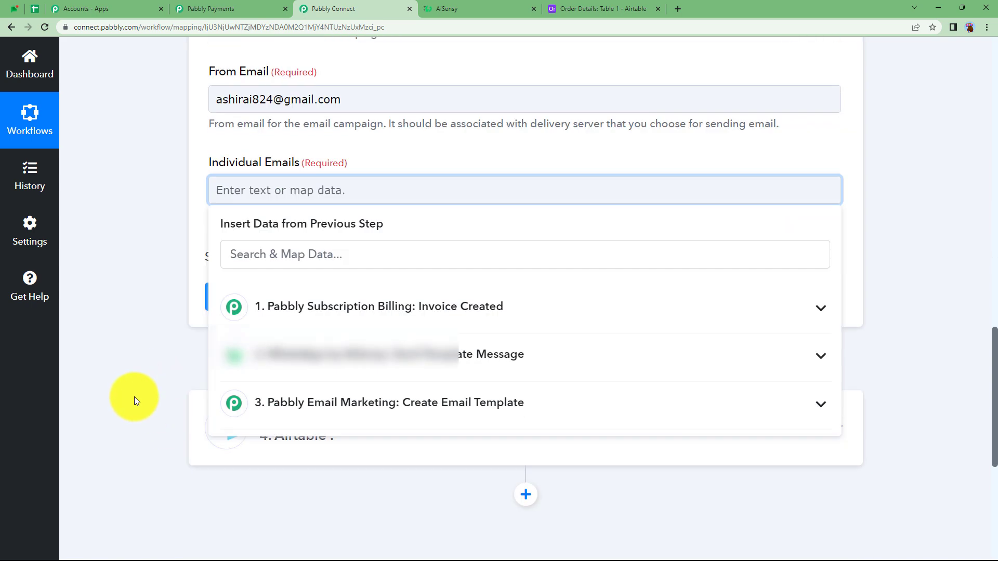
scroll(134, 397, "up", 3)
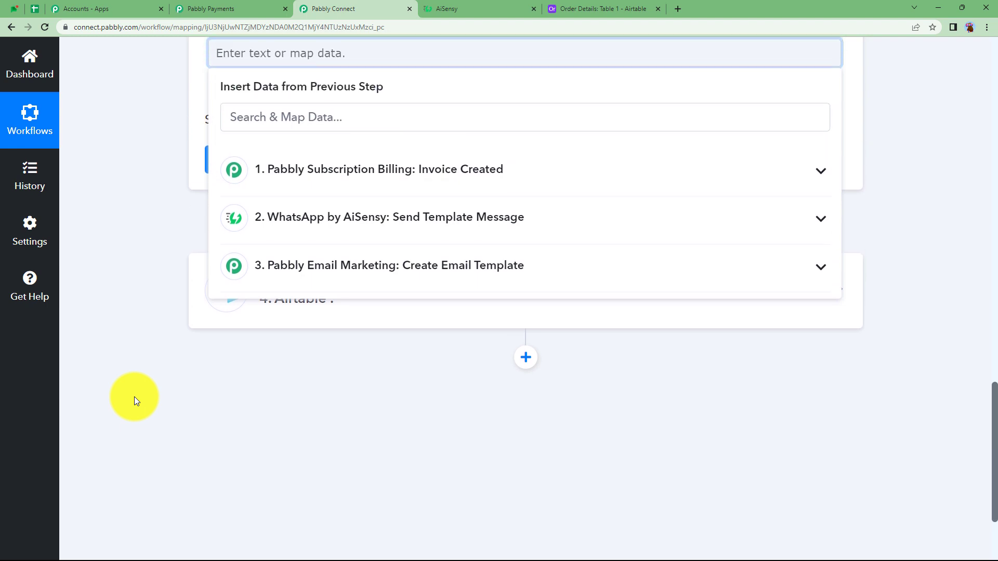
scroll(134, 398, "down", 1)
left_click(364, 150)
type("@")
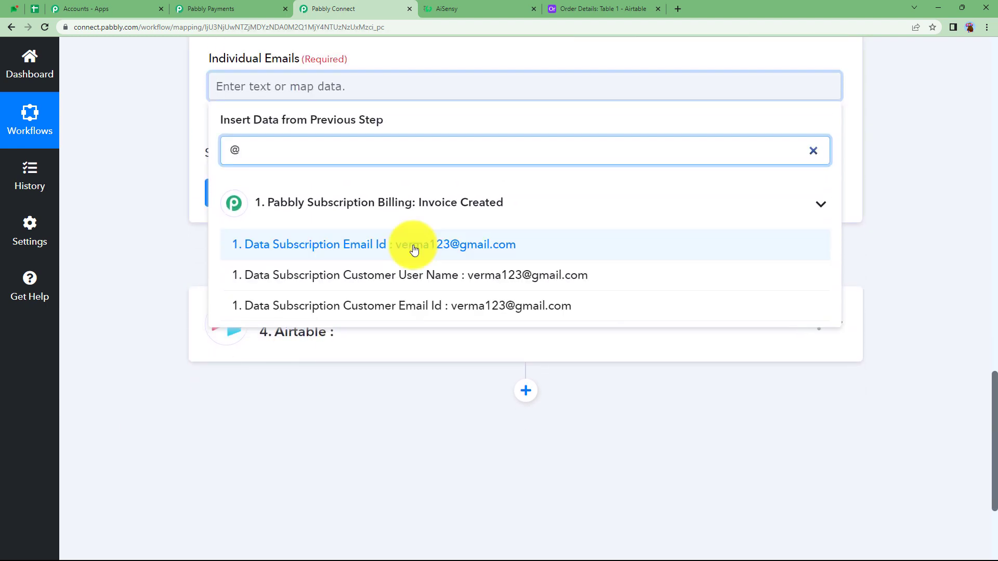
left_click(413, 246)
left_click(159, 124)
Step: Save the Send Individual Emails step, send its test request, and check the received status and response
left_click(263, 201)
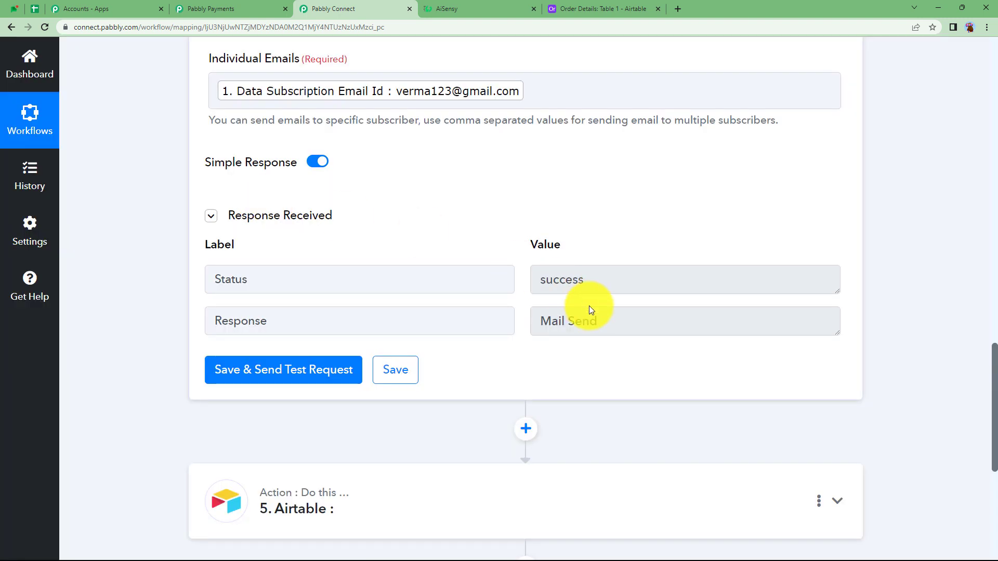
left_click_drag(615, 288, 529, 314)
left_click_drag(631, 328, 522, 352)
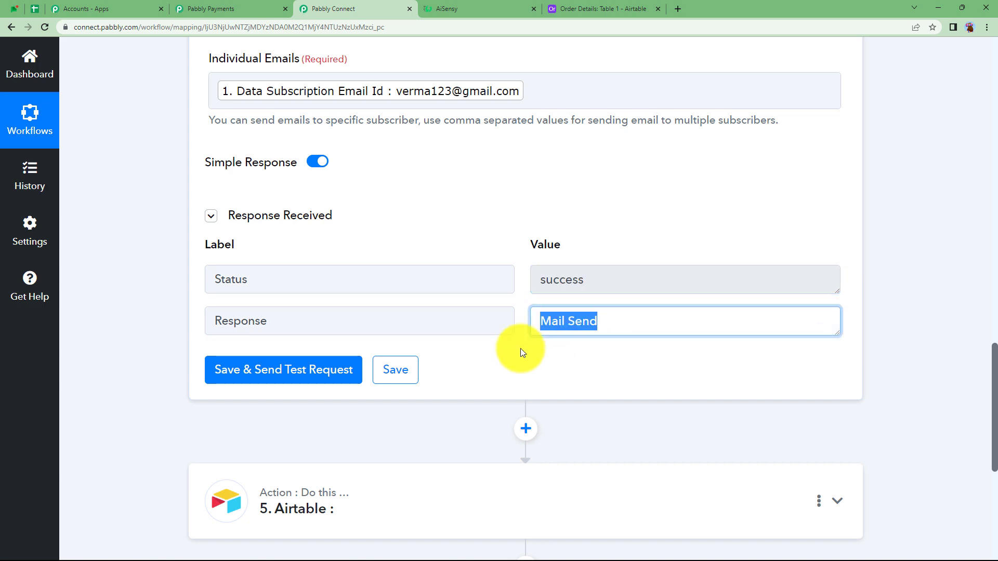
left_click(514, 366)
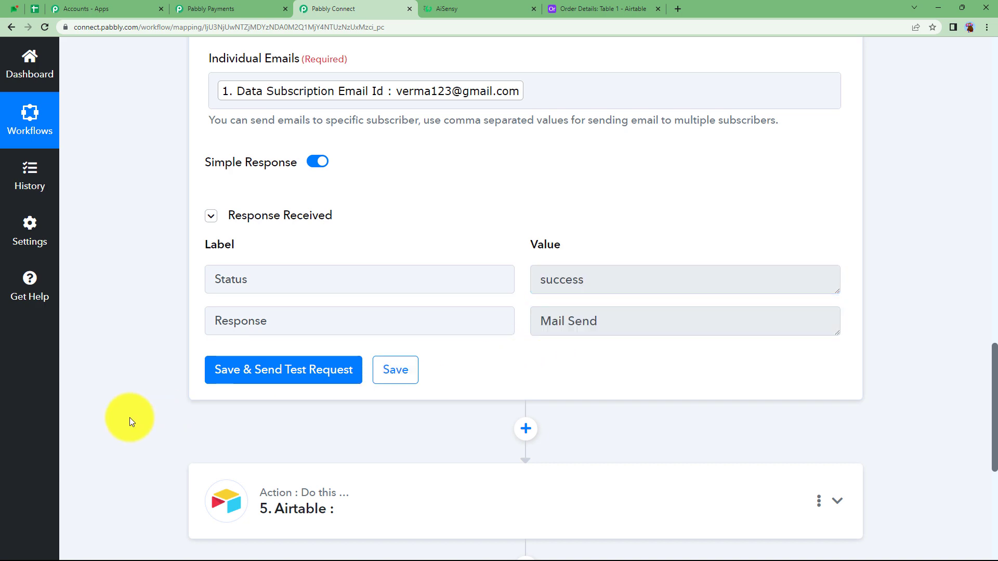
scroll(158, 408, "up", 15)
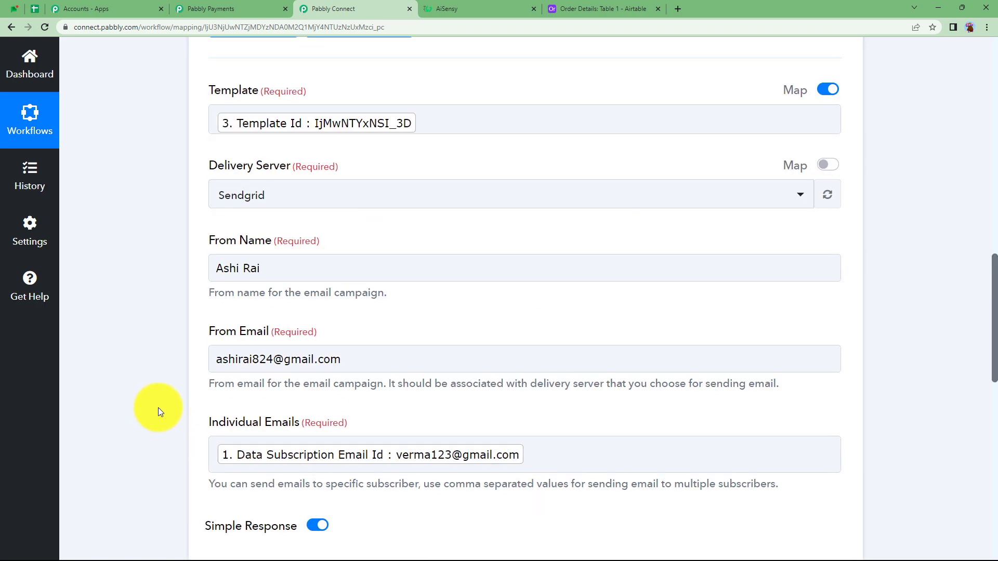
Step: Switch to Gmail, open the "Order Invoice: Course" email, and view the invoice through its link before closing it
left_click(317, 268)
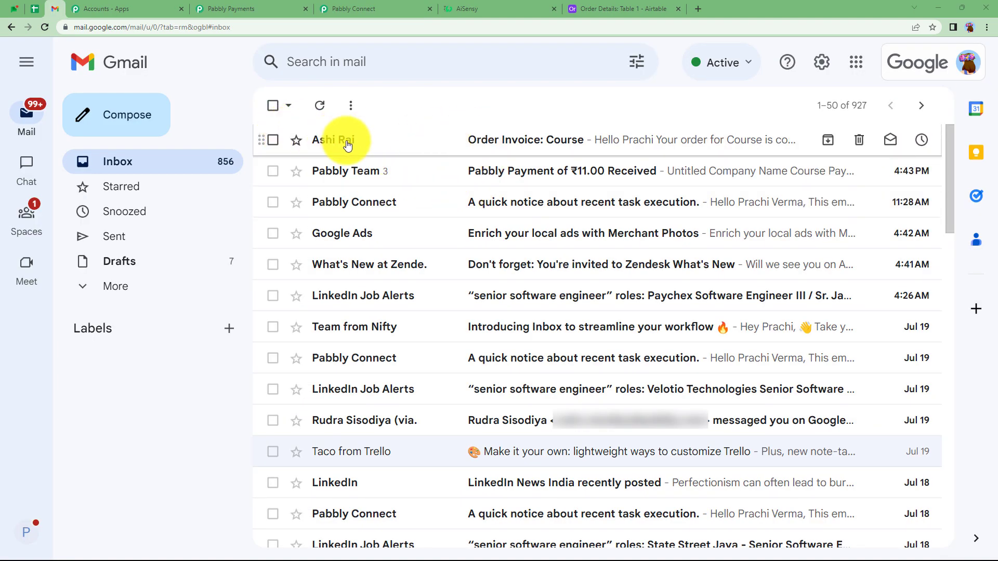
left_click(413, 143)
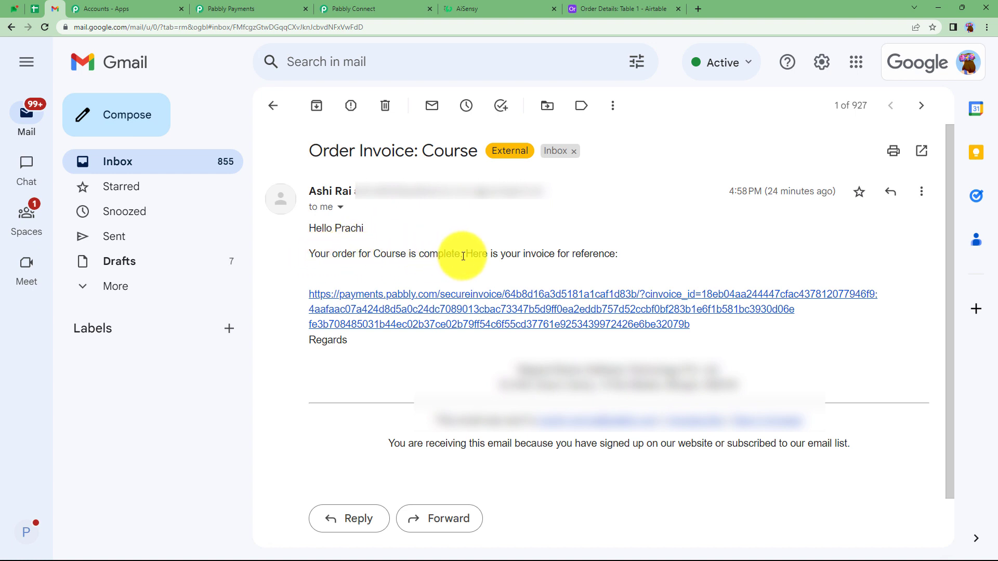
left_click(526, 315)
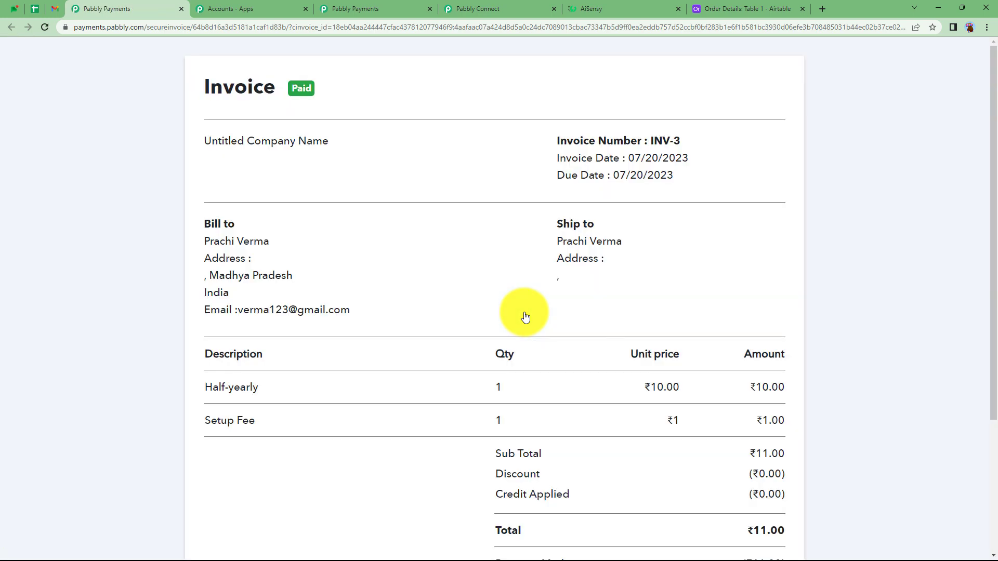
left_click(180, 10)
Step: Return to Pabbly Connect to review the workflow down to its Airtable step, and switch to the Order Details base in Airtable
left_click(225, 5)
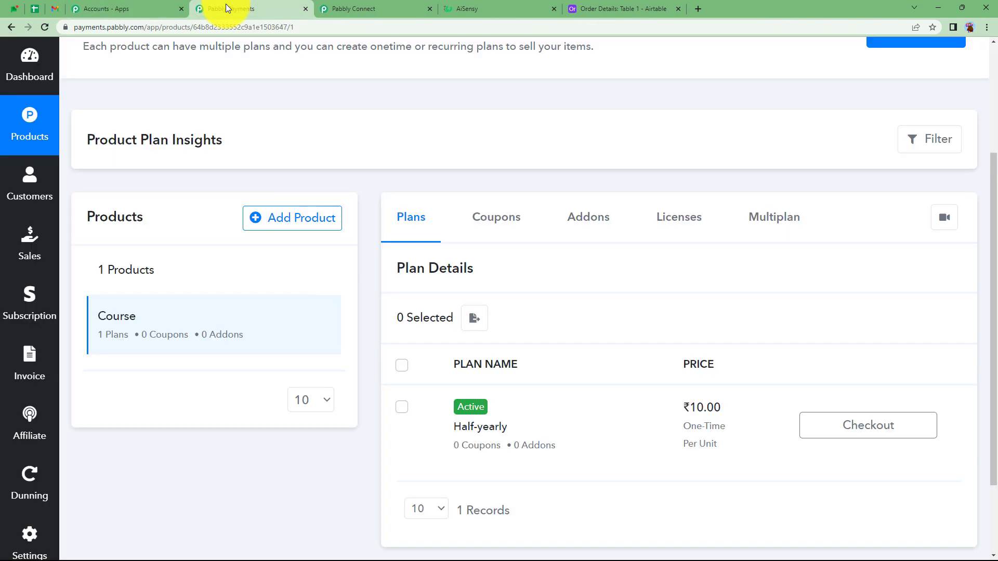
left_click(349, 6)
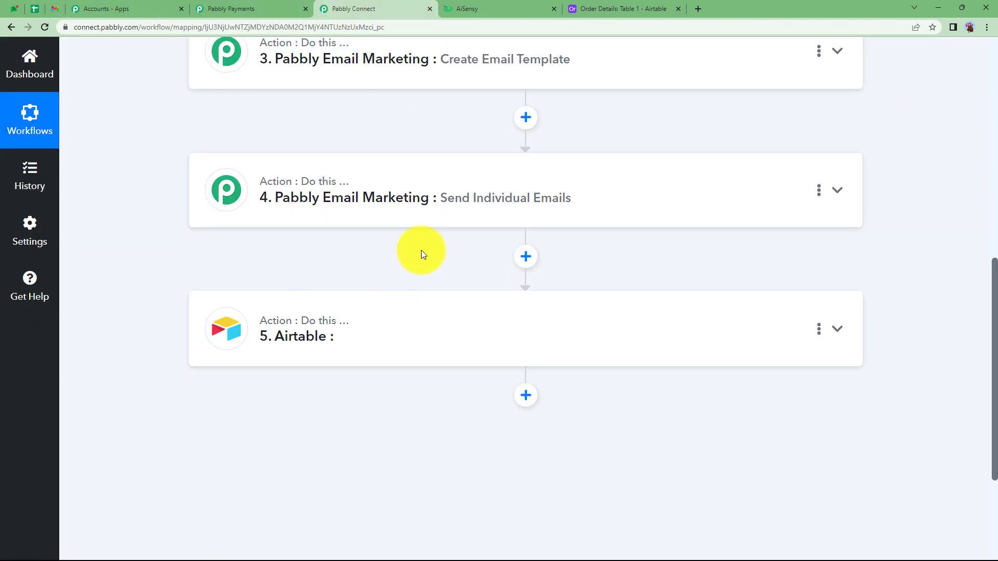
scroll(422, 253, "up", 3)
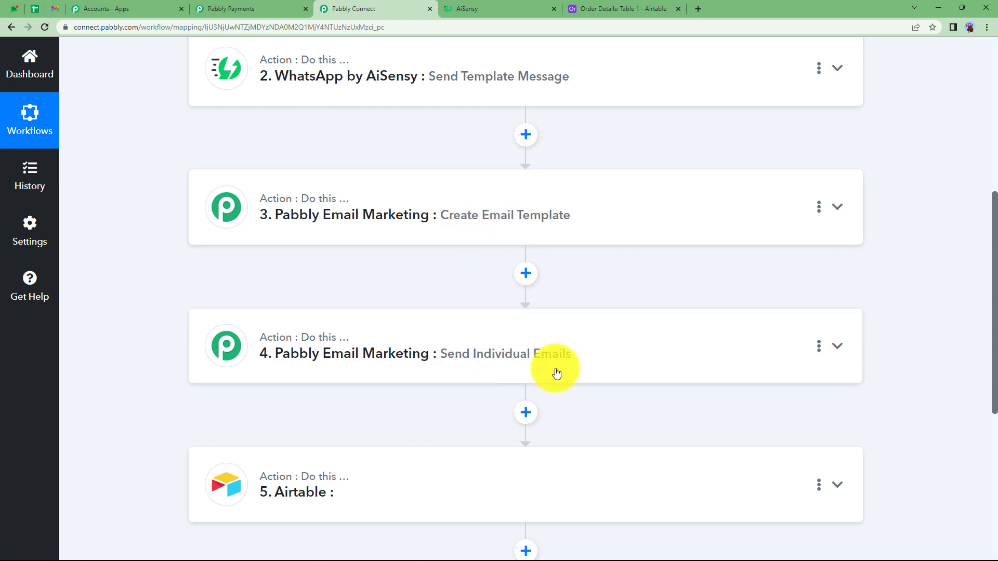
scroll(419, 379, "down", 2)
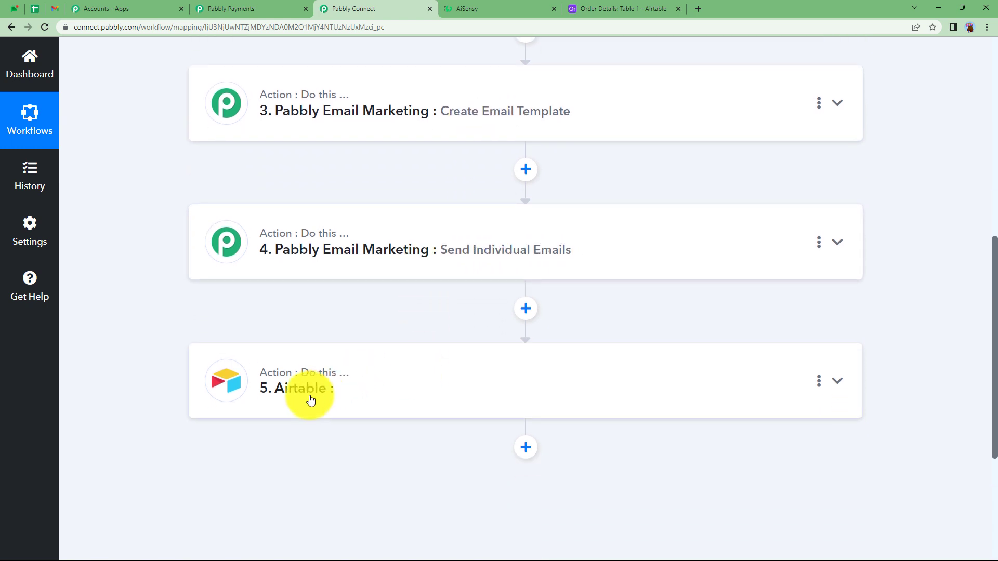
scroll(310, 400, "down", 1)
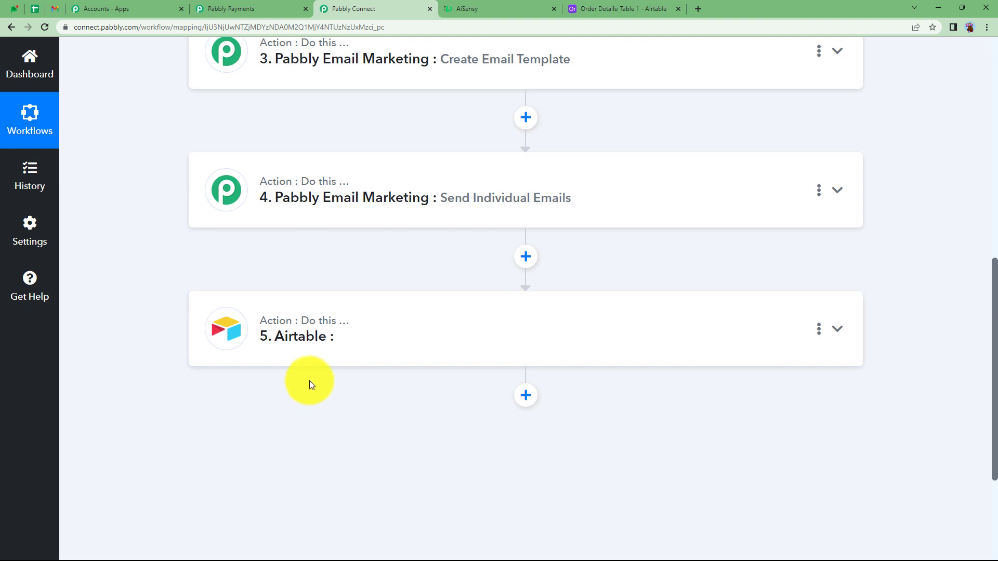
left_click(607, 5)
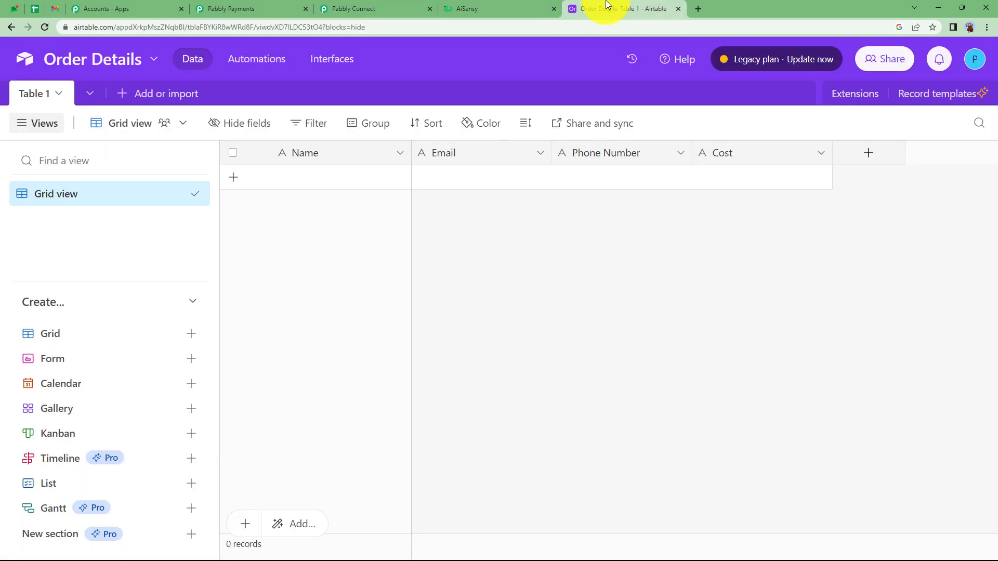
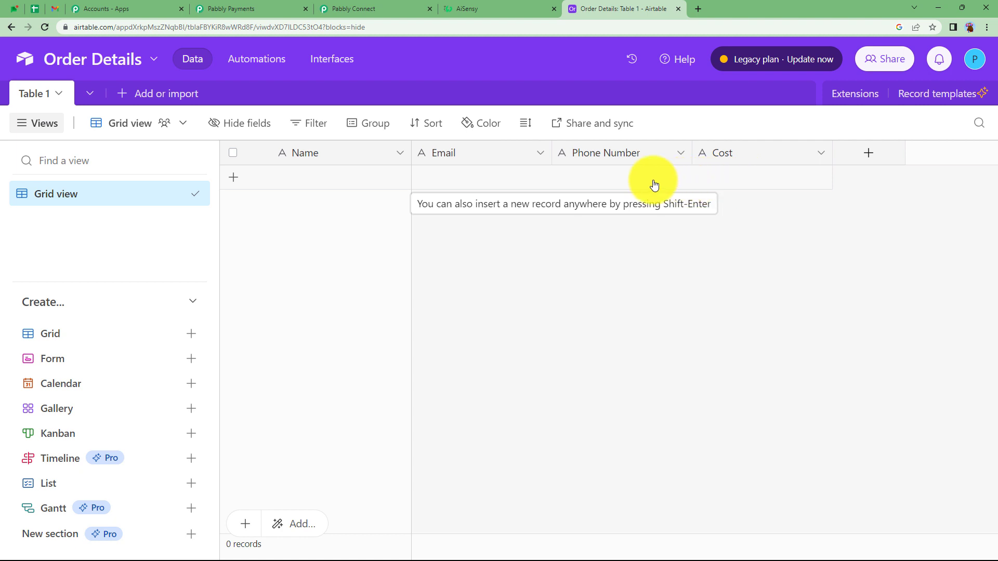
Step: Switch to Pabbly Connect and set the Airtable step's action event to Create Record
left_click(364, 9)
left_click(309, 367)
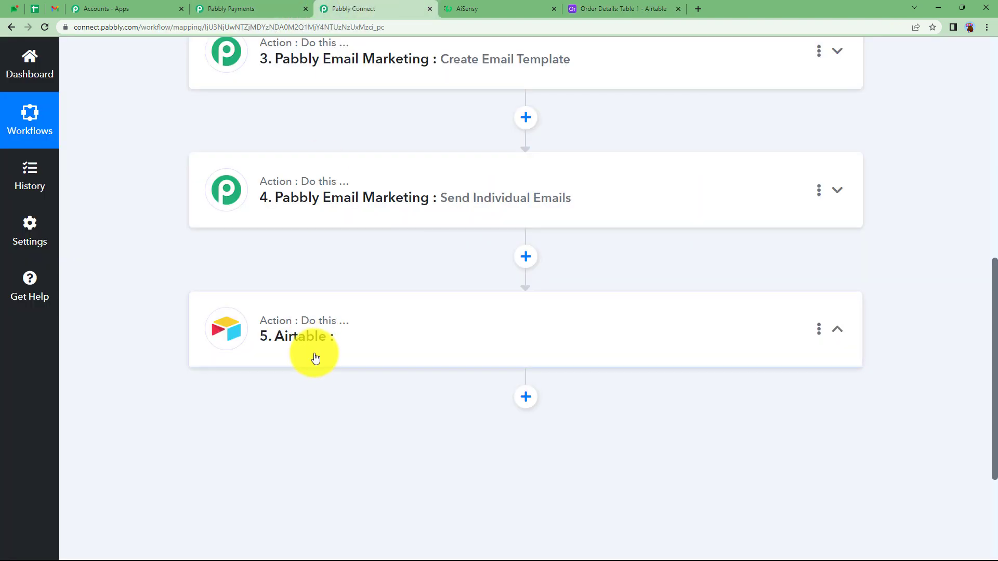
scroll(238, 373, "down", 2)
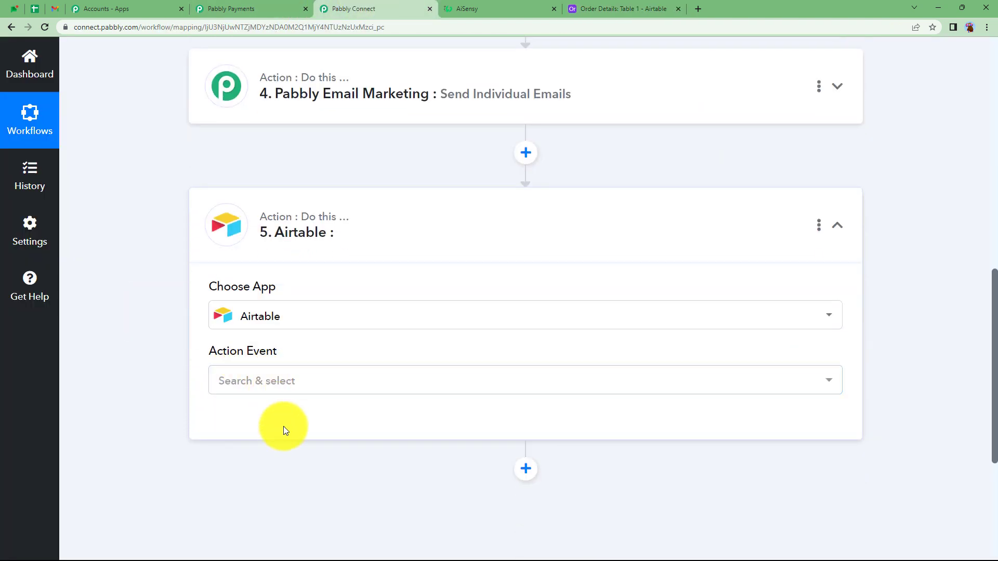
left_click(290, 385)
left_click(285, 147)
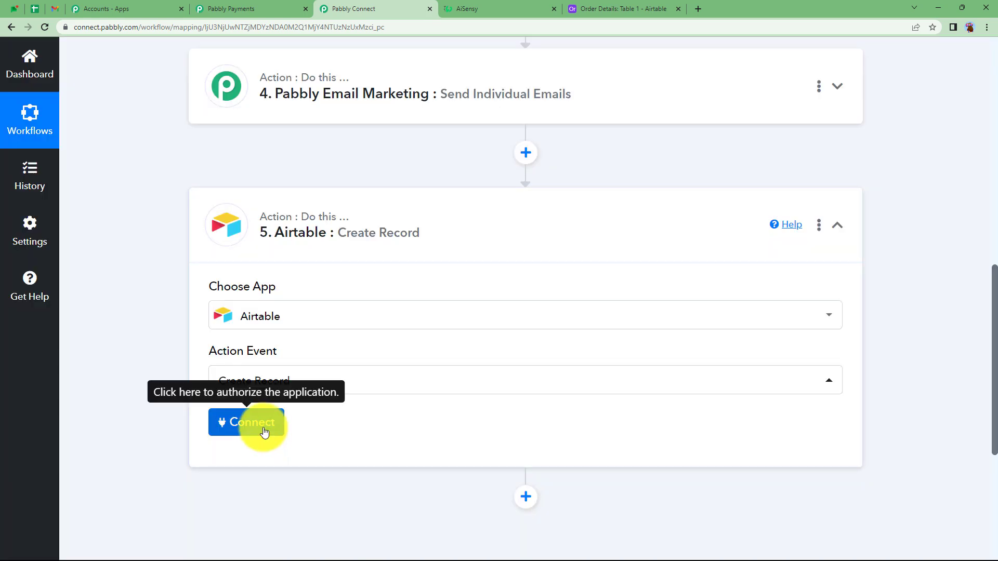
Step: Start a new Airtable connection for the Create Record step and open Airtable's Developer Hub to obtain a token
left_click(265, 432)
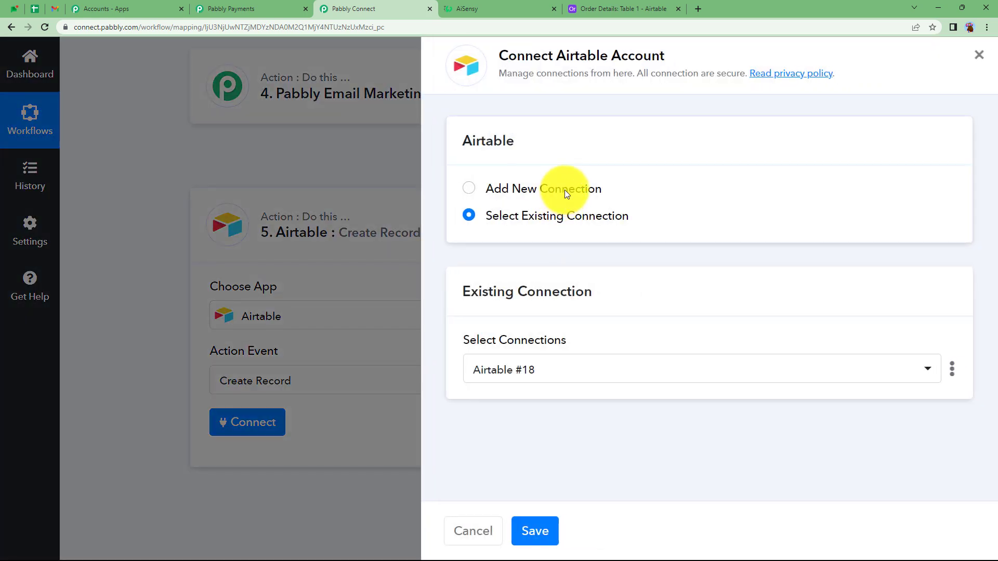
left_click(565, 190)
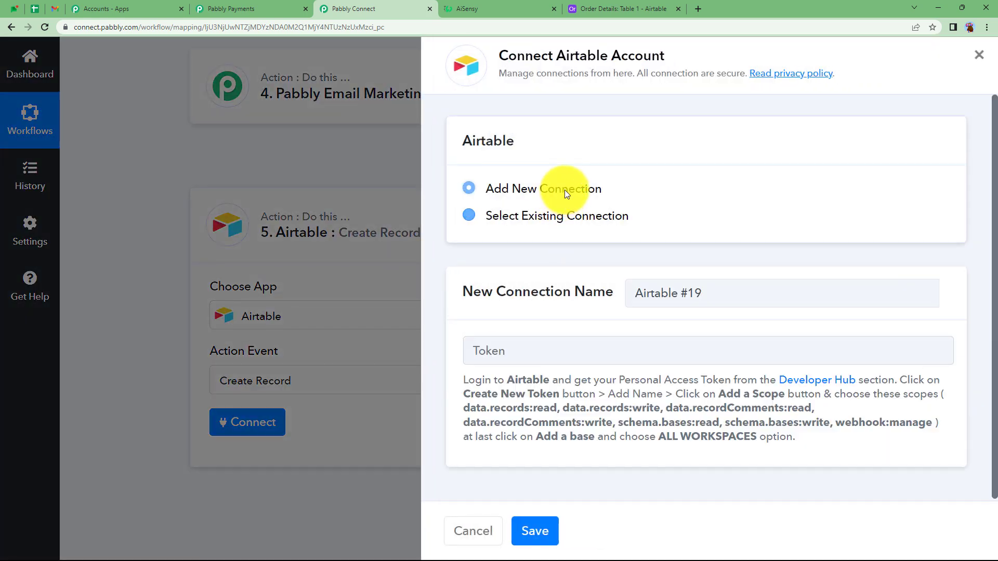
left_click(540, 353)
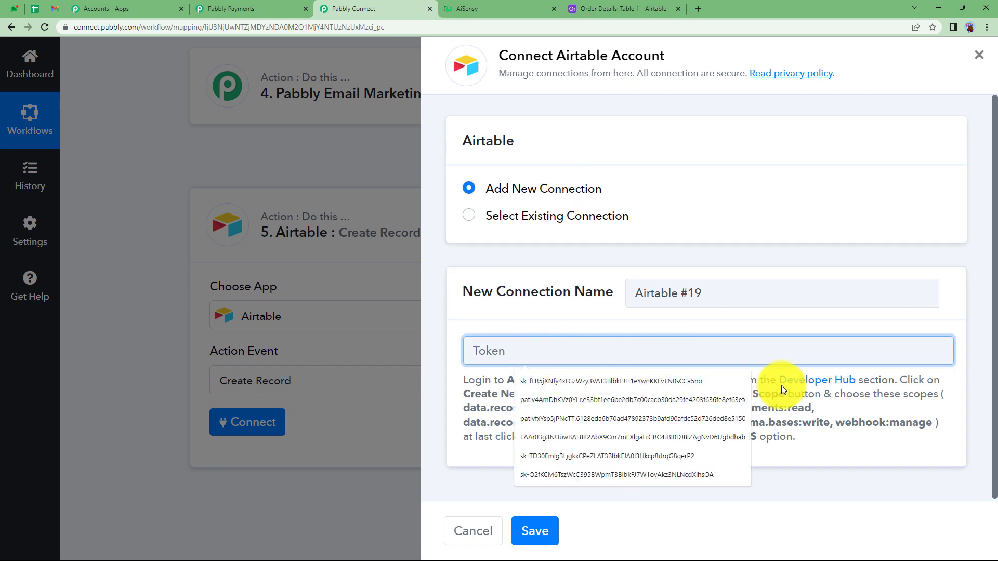
left_click(827, 385)
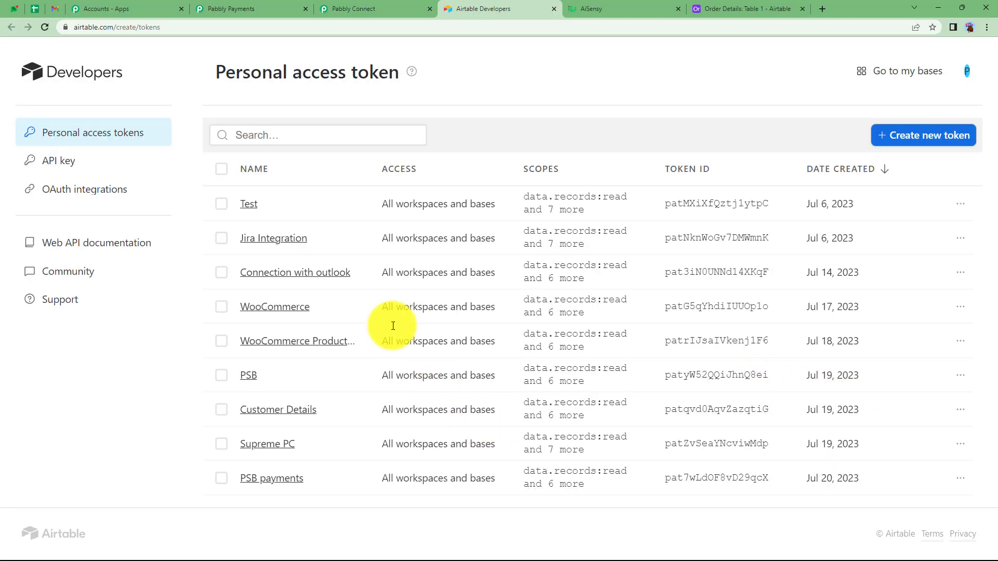
Step: Start a new personal access token named Invoice and check the required scopes in Pabbly Connect's connection instructions
left_click(937, 147)
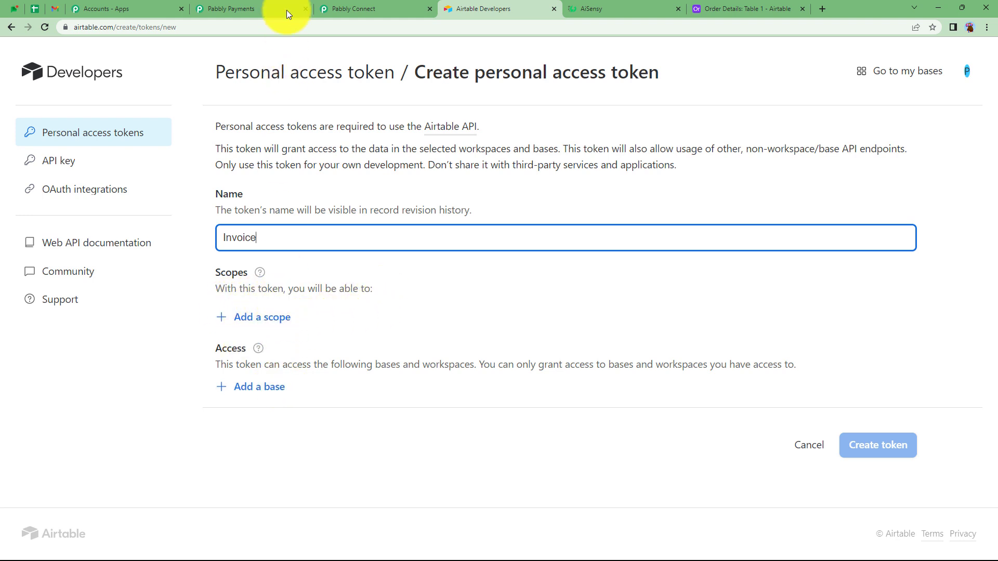
left_click(333, 9)
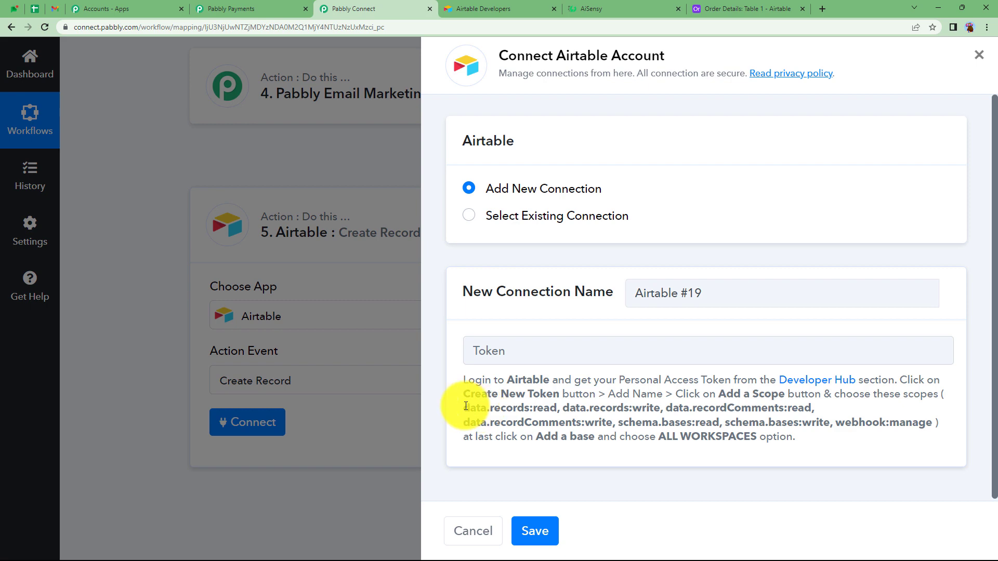
left_click_drag(463, 408, 948, 429)
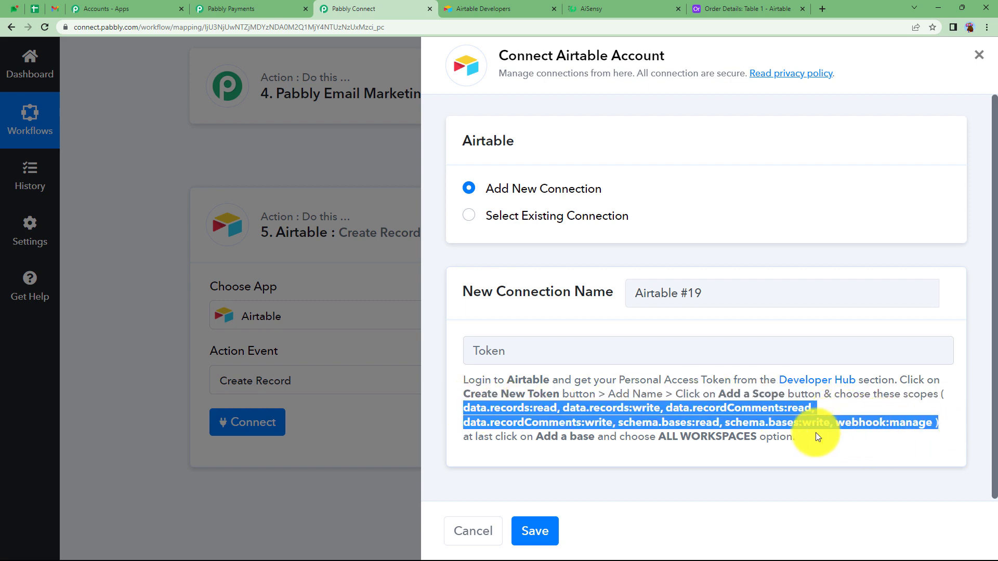
left_click(506, 7)
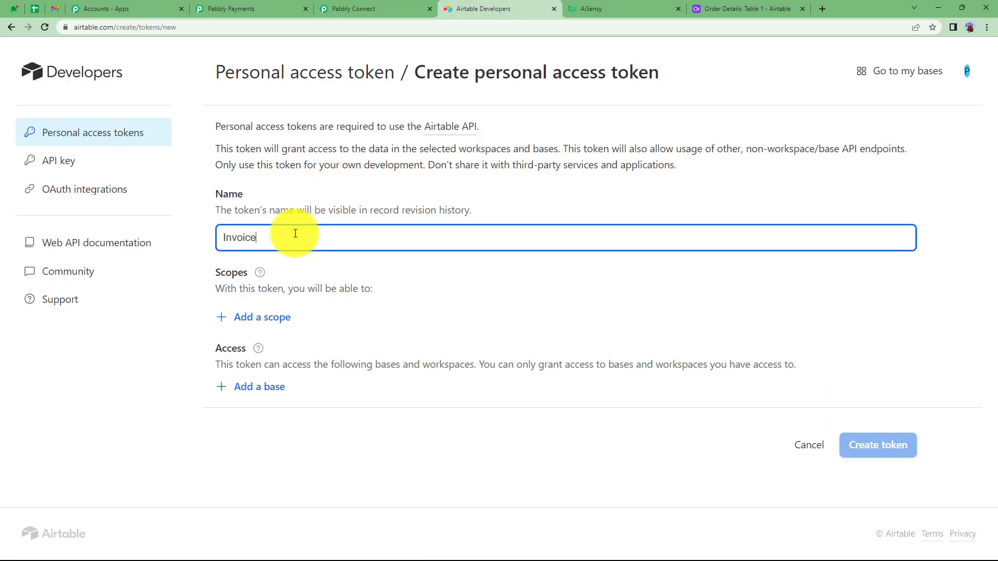
Step: Give the token read and write scopes for data.records, data.recordComments and schema.bases, plus webhook:manage
left_click(256, 327)
left_click(279, 398)
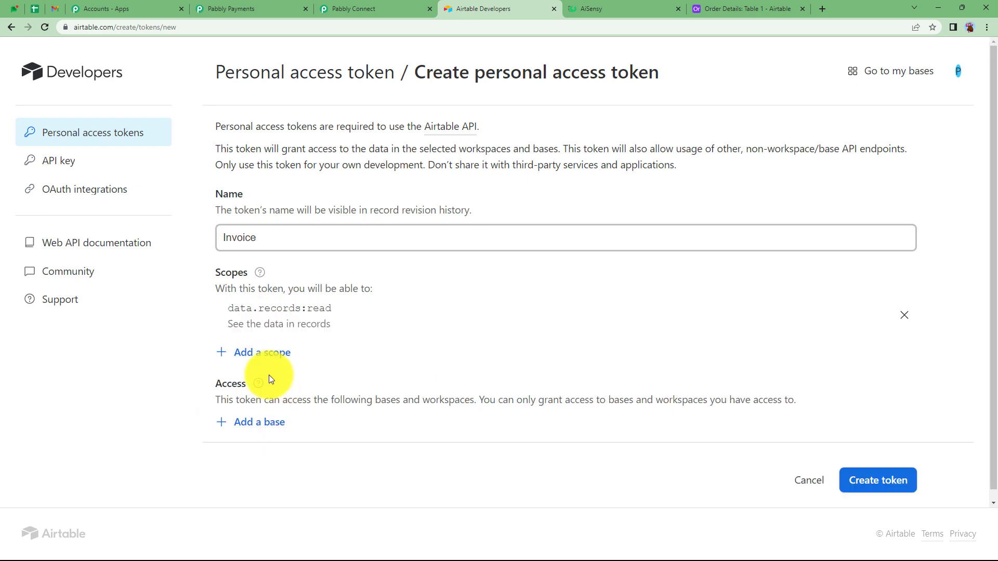
left_click(271, 356)
left_click(295, 413)
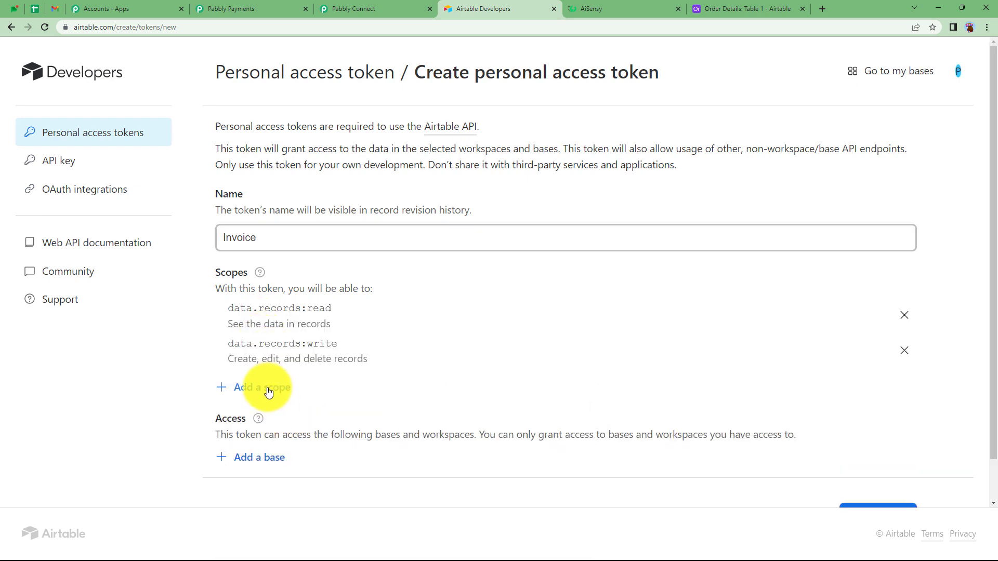
left_click(268, 391)
left_click(278, 455)
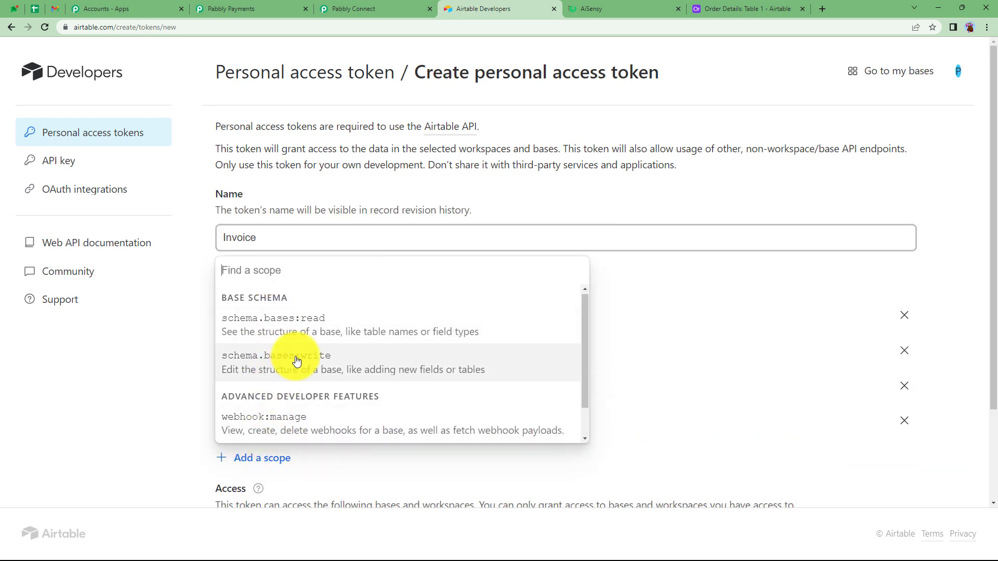
left_click(292, 325)
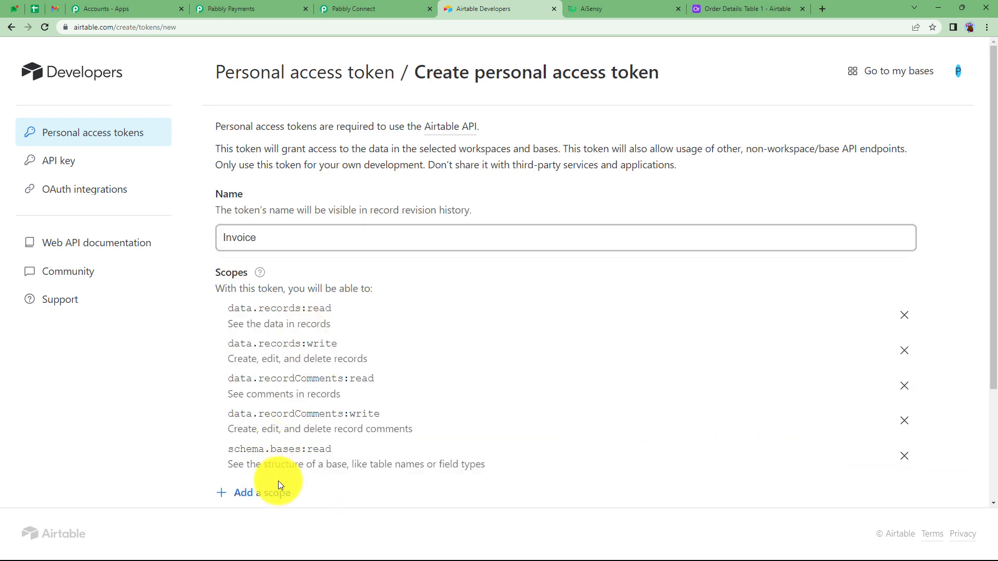
left_click(279, 494)
left_click(290, 362)
scroll(283, 401, "down", 3)
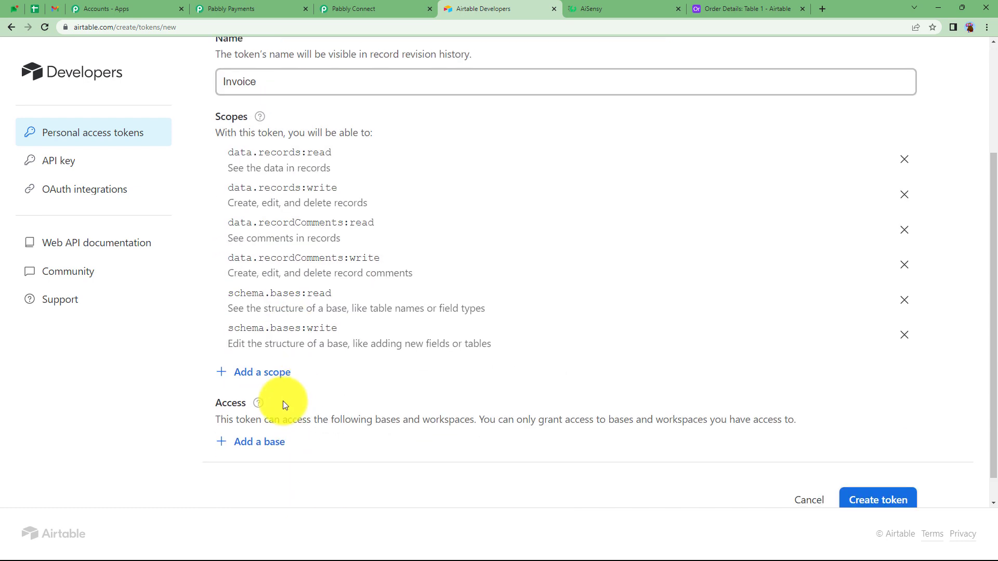
left_click(269, 375)
left_click(312, 456)
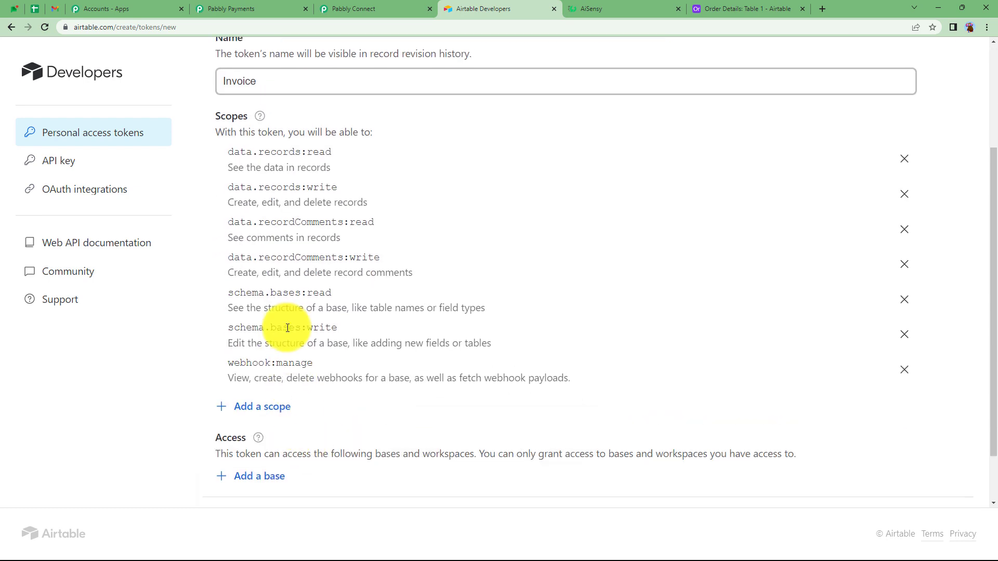
Step: Grant the token access to all current and future bases in all current and future workspaces, and create it
scroll(270, 425, "down", 2)
left_click(267, 419)
scroll(265, 312, "down", 1)
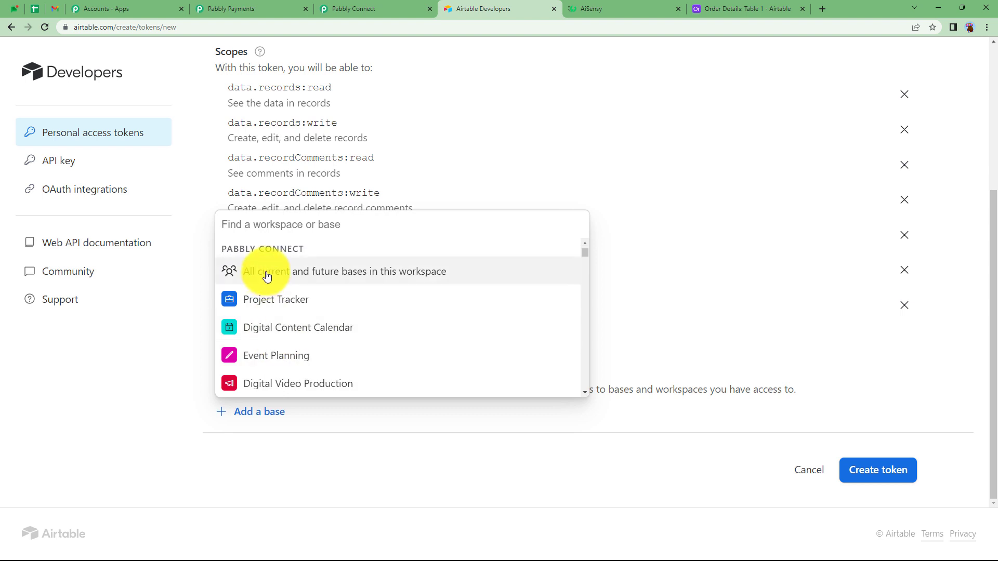
scroll(366, 281, "up", 1)
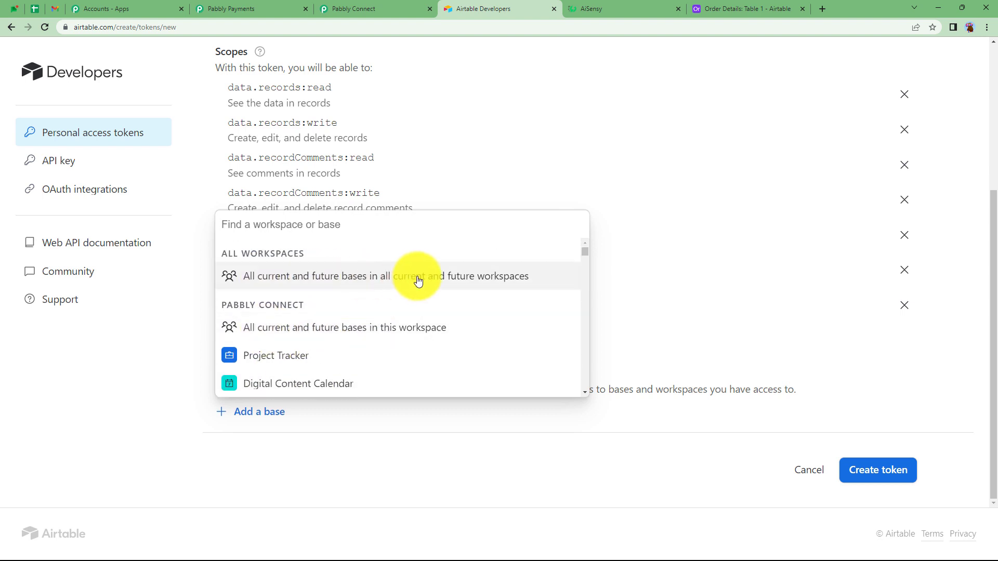
left_click(467, 281)
scroll(295, 417, "down", 2)
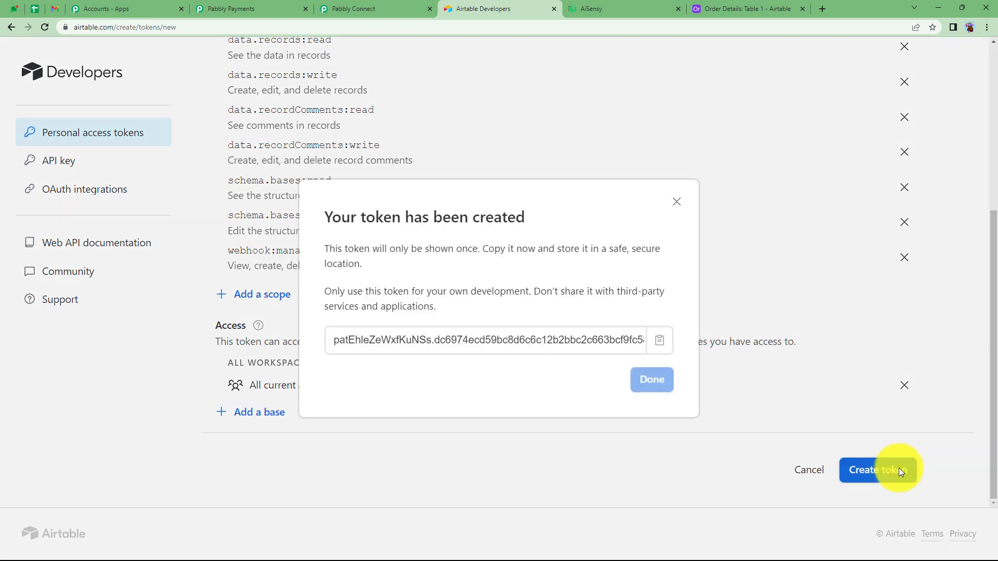
Step: Copy the new access token, paste it into the Token field of the Airtable connection in Pabbly Connect, and save the connection
left_click(664, 348)
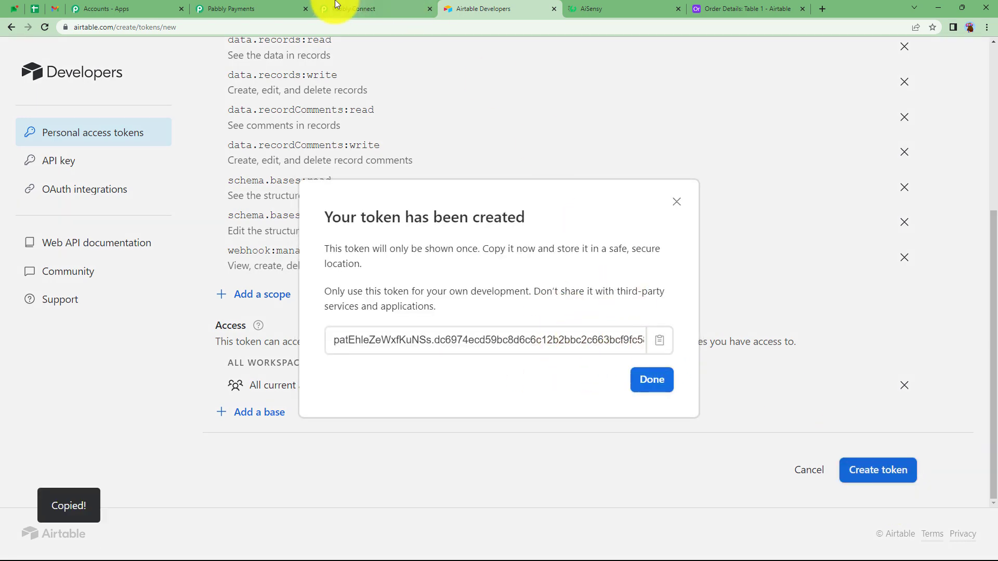
left_click(337, 7)
left_click(614, 354)
key("ctrl+v")
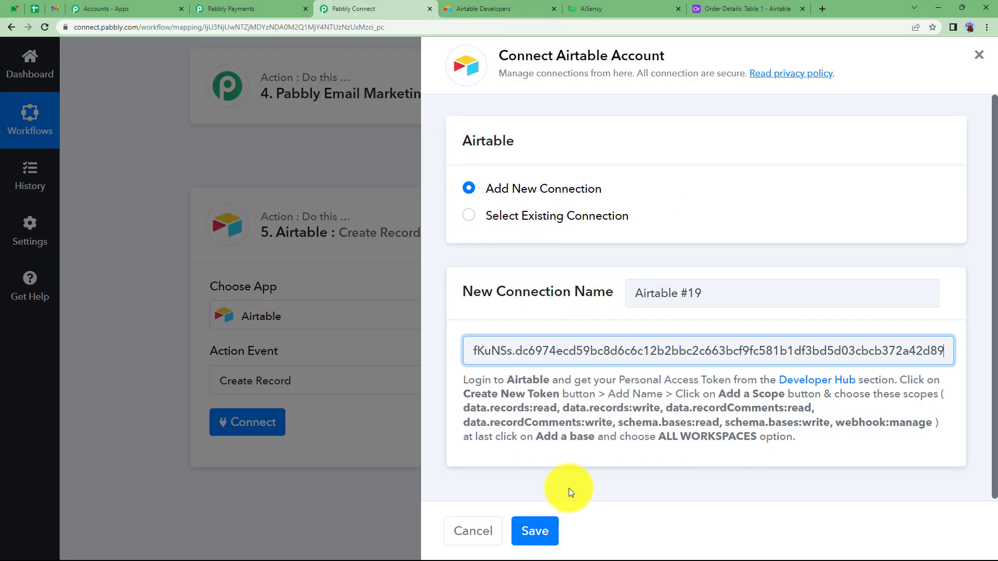
left_click(536, 531)
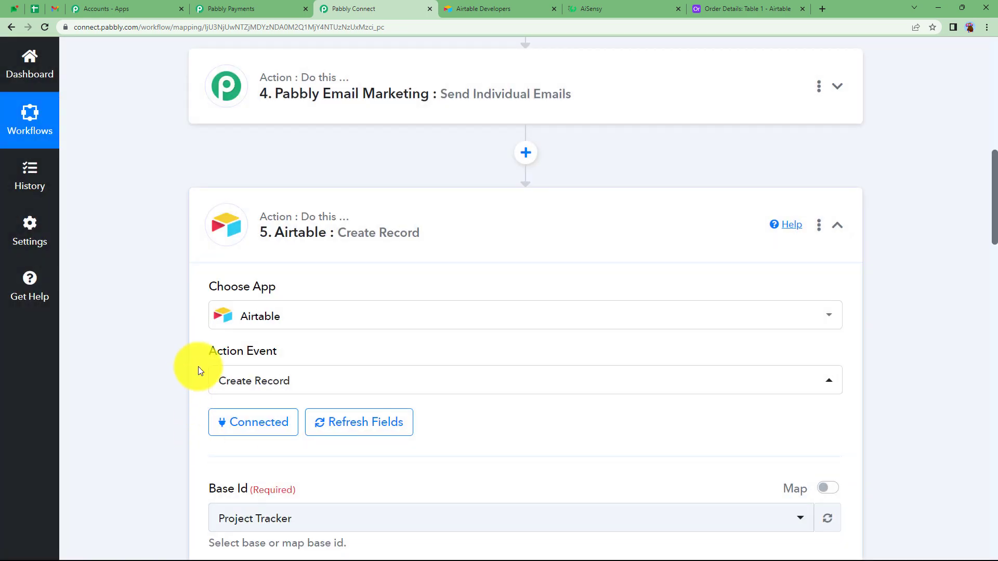
Step: Set the Airtable step's Base Id to Order Details, checking the base and table names against the Airtable base
scroll(239, 346, "down", 4)
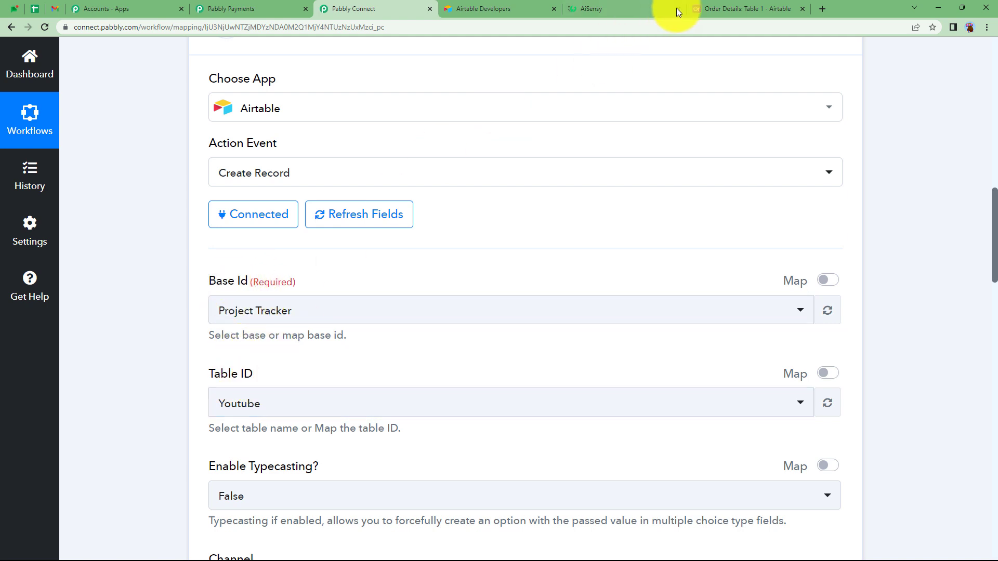
left_click(719, 6)
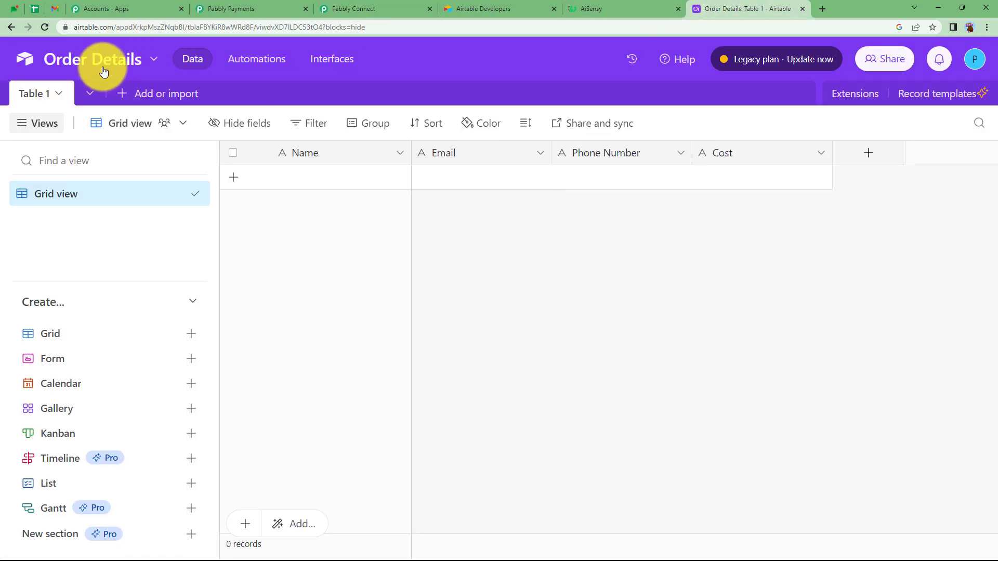
left_click(313, 11)
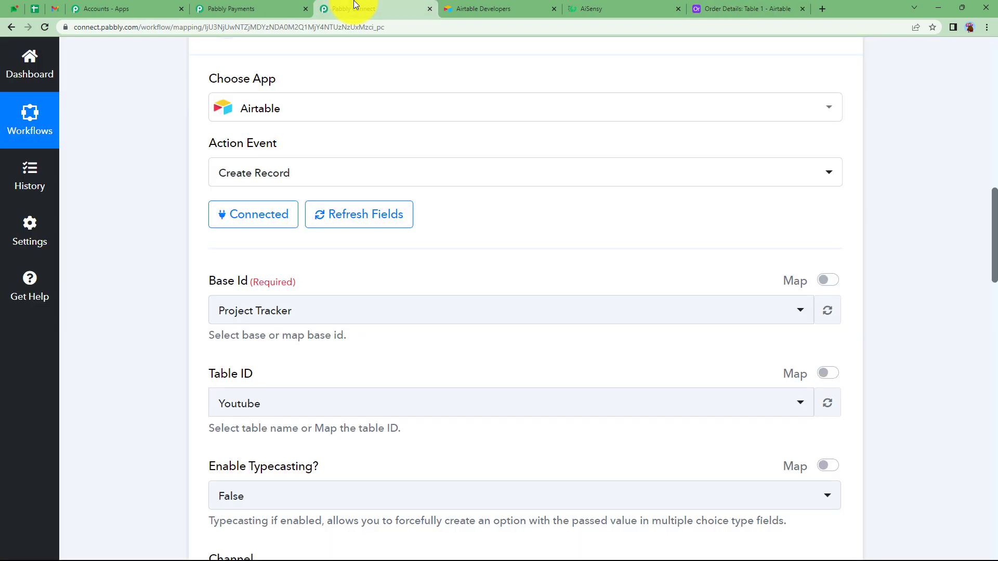
left_click(300, 312)
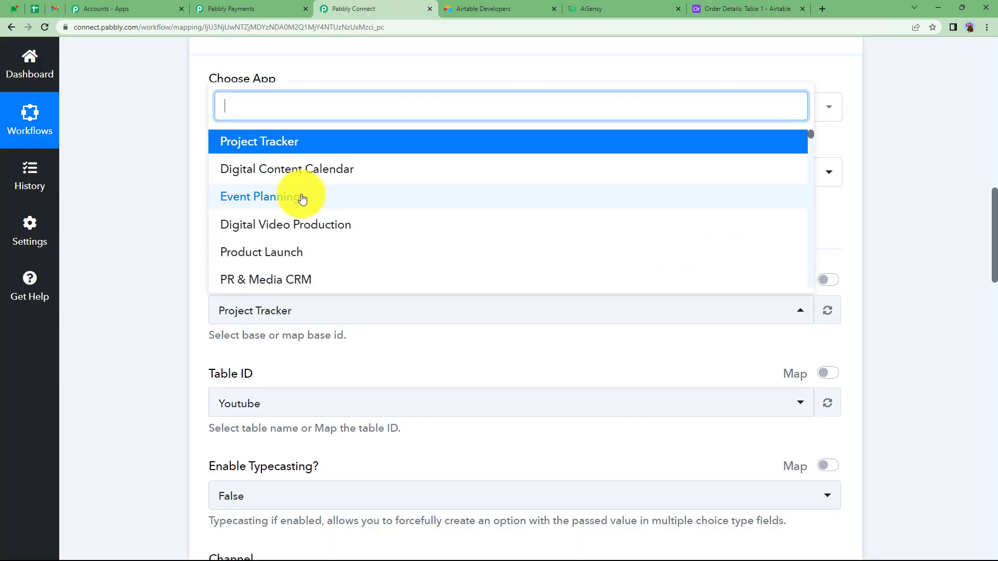
scroll(302, 198, "down", 10)
scroll(299, 187, "up", 1)
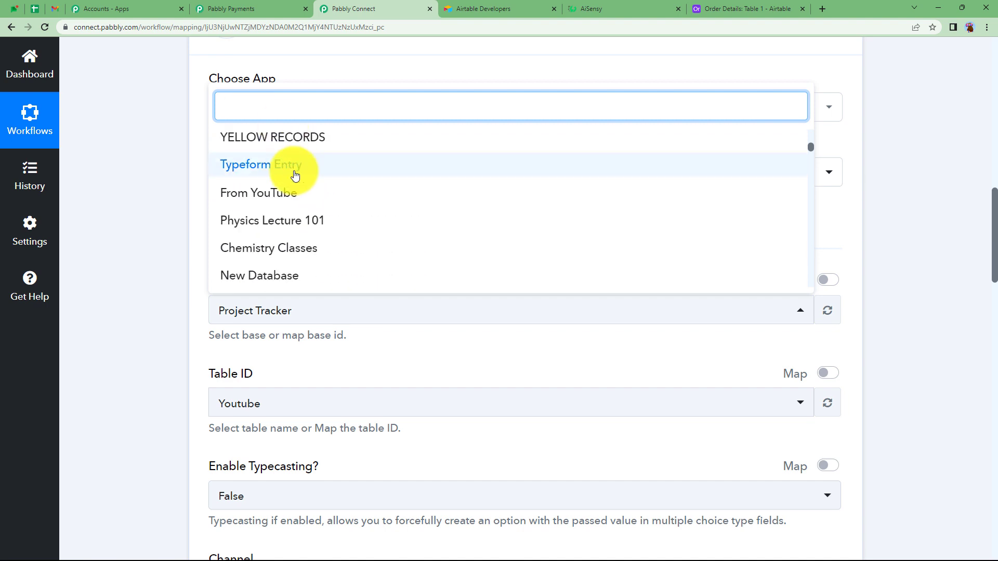
type("order")
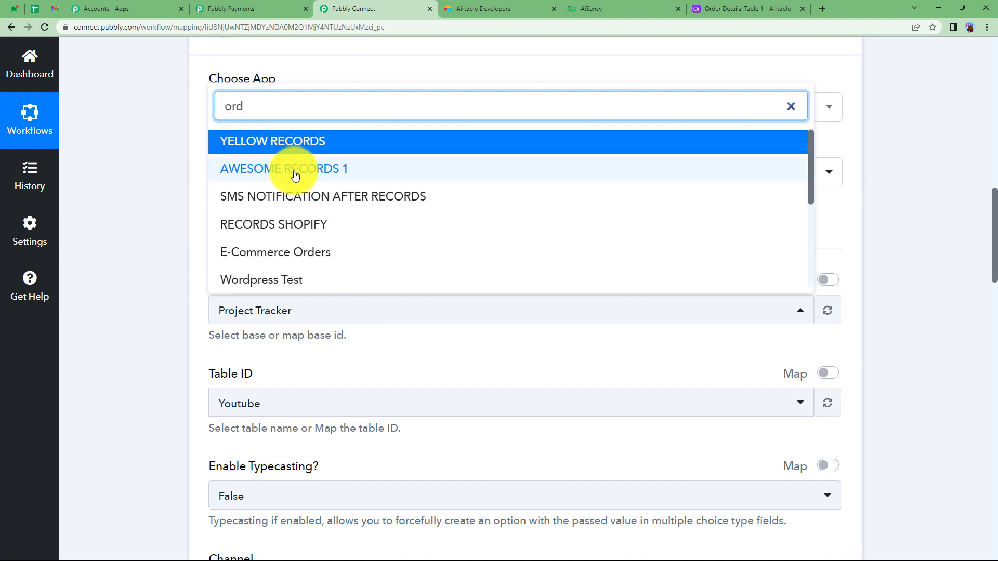
key("BackSpace")
left_click(320, 275)
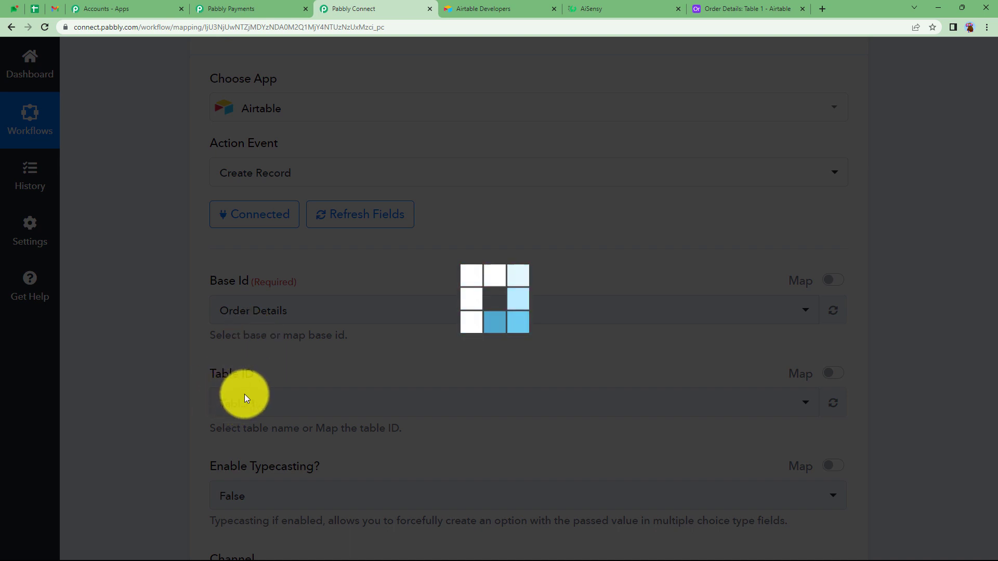
left_click(728, 8)
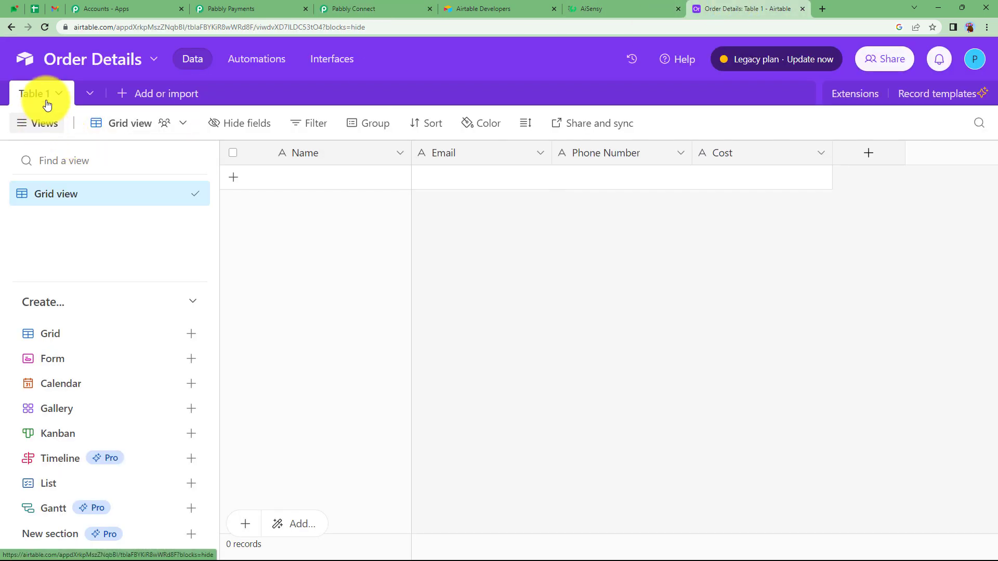
left_click(353, 9)
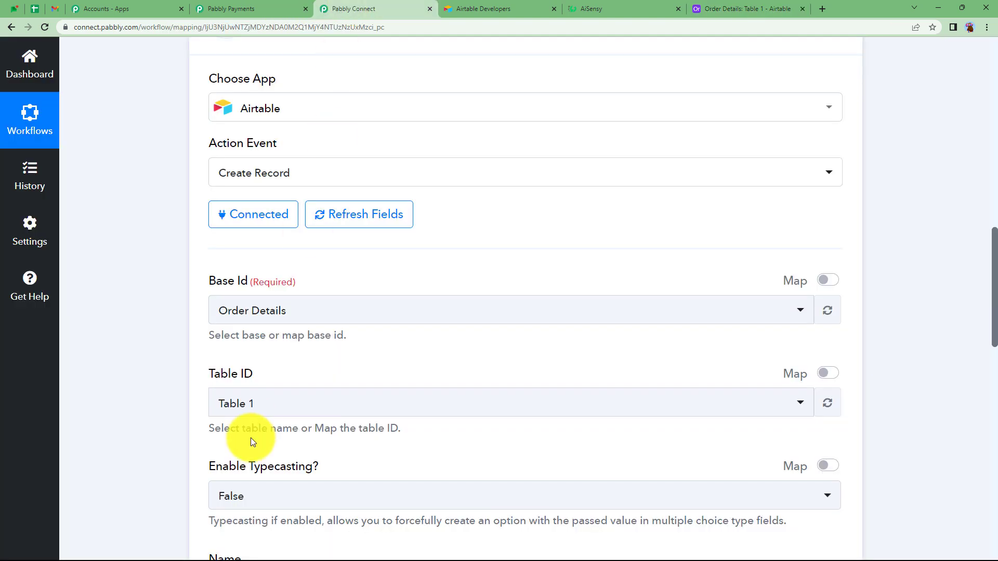
Step: Map the Airtable record's Name field to Data Subscription Customer First Name from the Invoice Created step
scroll(251, 440, "down", 3)
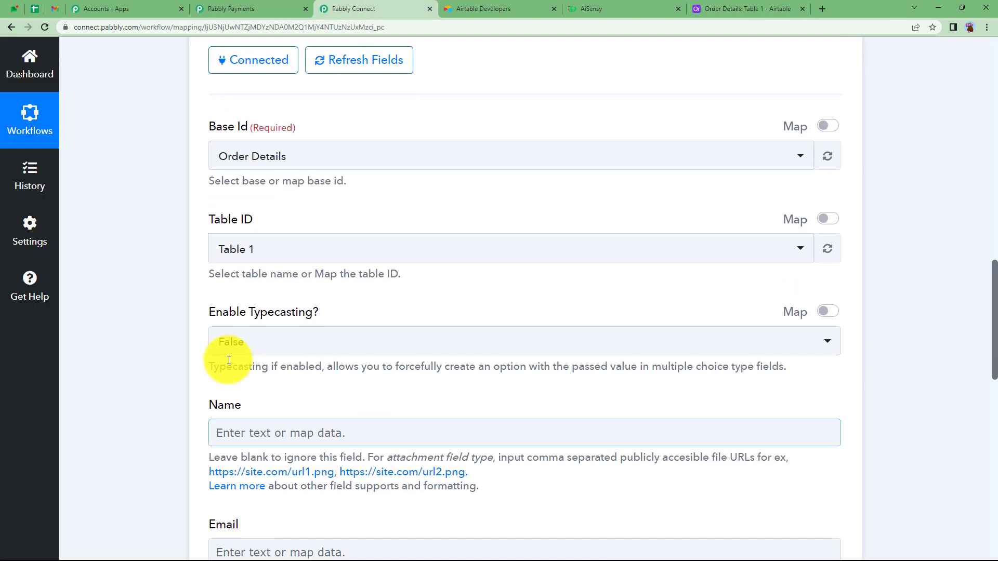
scroll(257, 372, "down", 3)
left_click(293, 277)
left_click(289, 347)
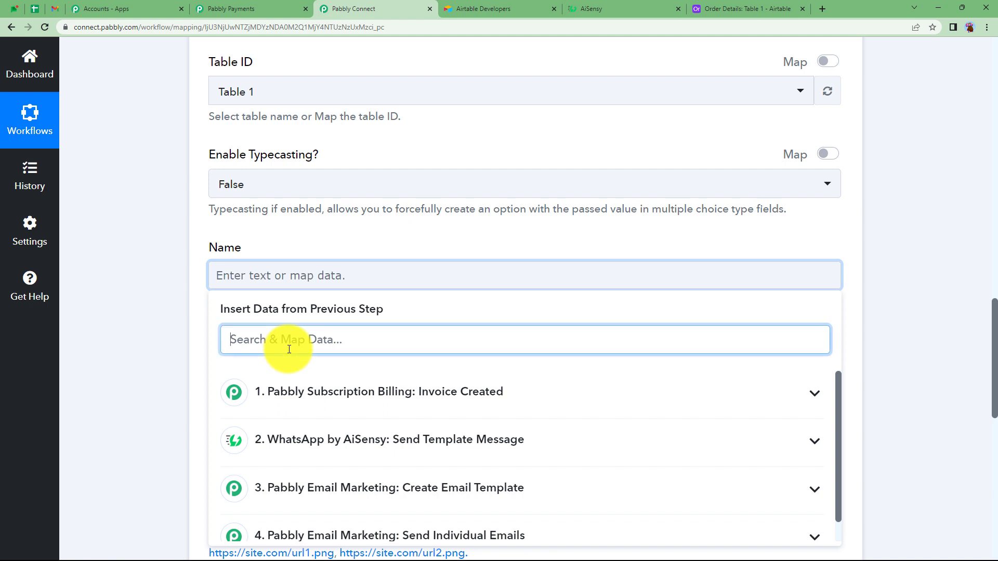
type("prac")
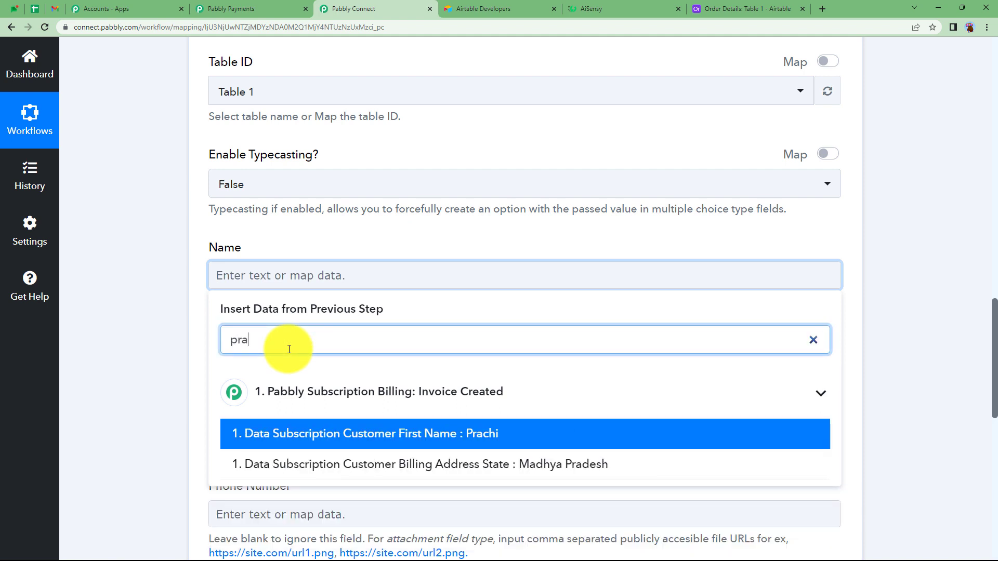
left_click(337, 434)
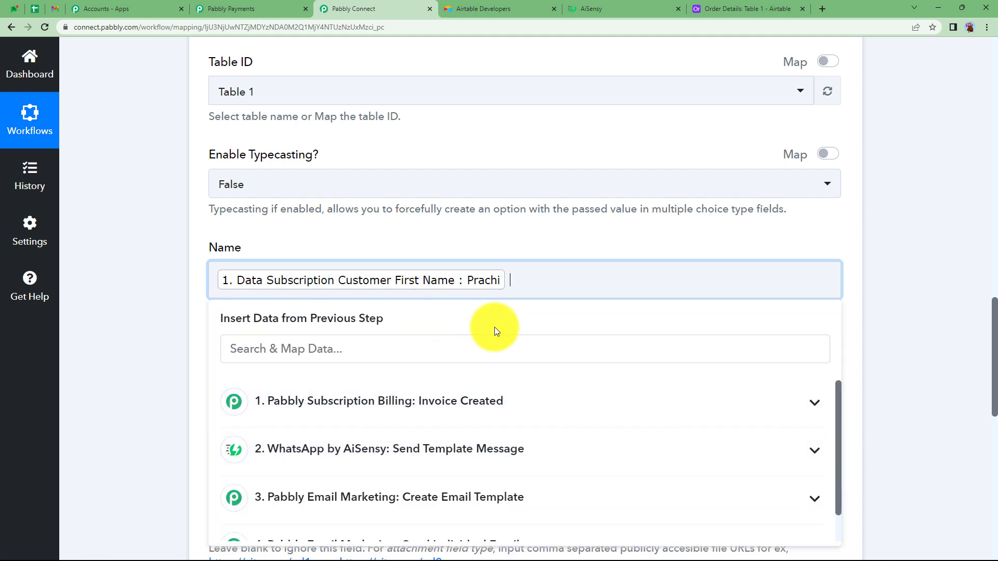
Step: Add Data Subscription Customer Last Name from the Invoice Created step after the first name in the Name field
left_click(482, 341)
type("ver")
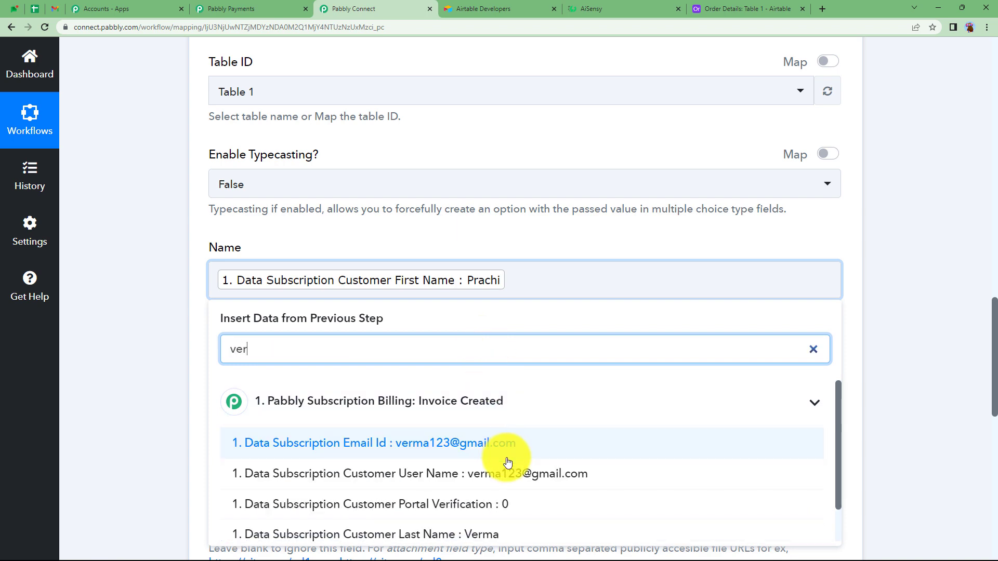
left_click(503, 528)
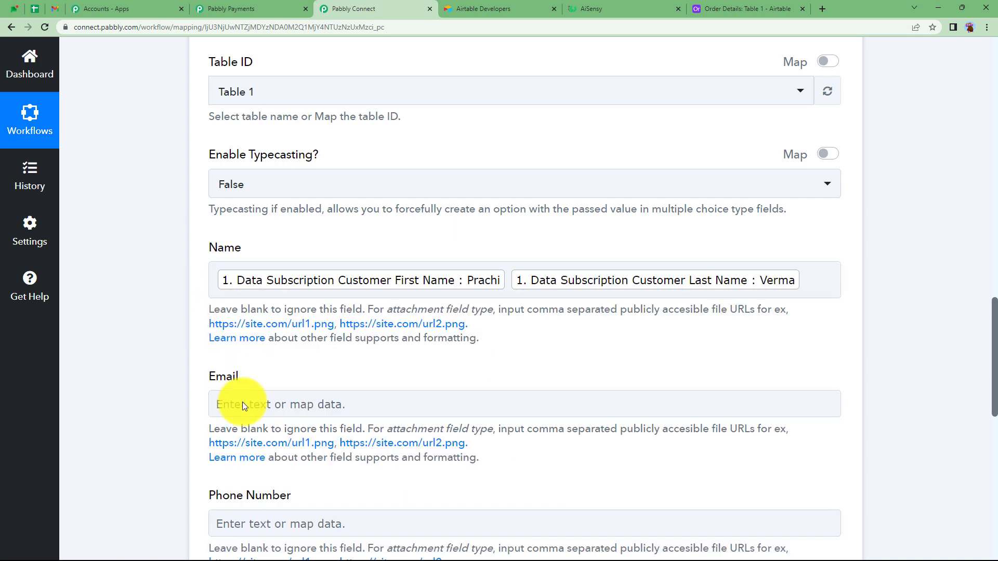
Step: Map the Airtable record's Email field to Data Subscription Email Id from the Invoice Created step
left_click(242, 403)
left_click(263, 465)
type("@")
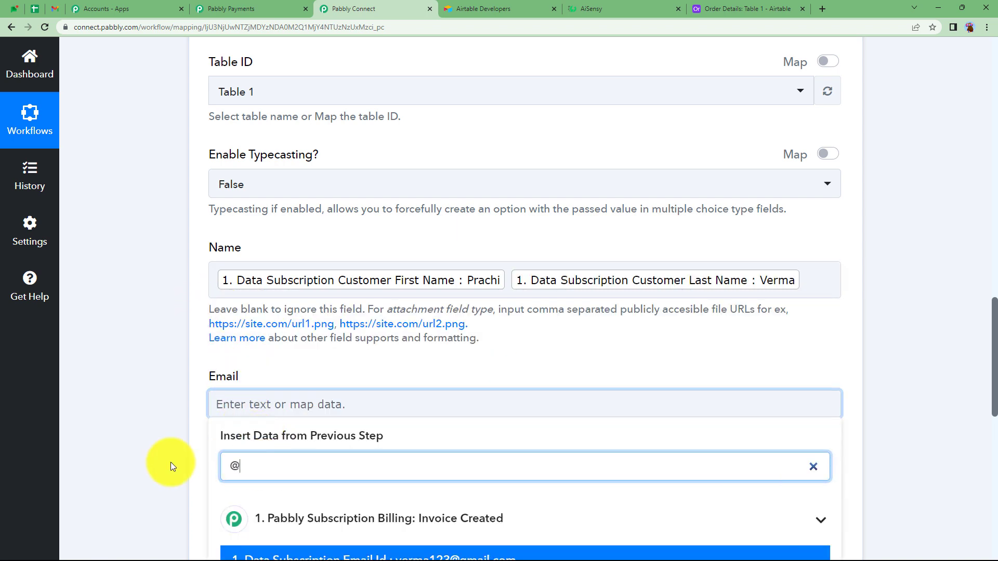
scroll(171, 462, "down", 2)
left_click(297, 451)
left_click(194, 356)
Step: Map the Airtable record's Phone Number field to Data Subscription Customer Phone from the Invoice Created step
scroll(194, 356, "down", 2)
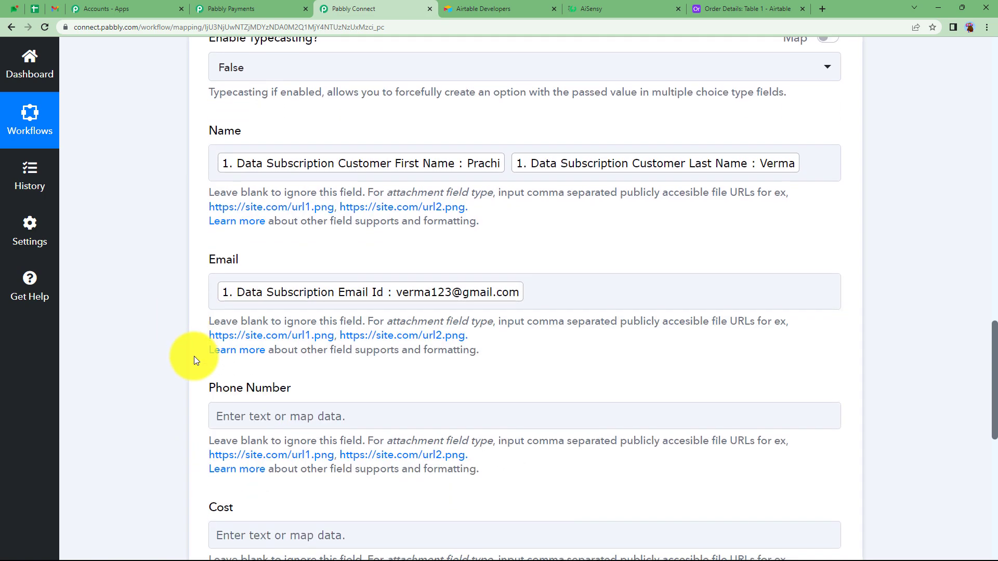
left_click(261, 324)
scroll(194, 364, "down", 3)
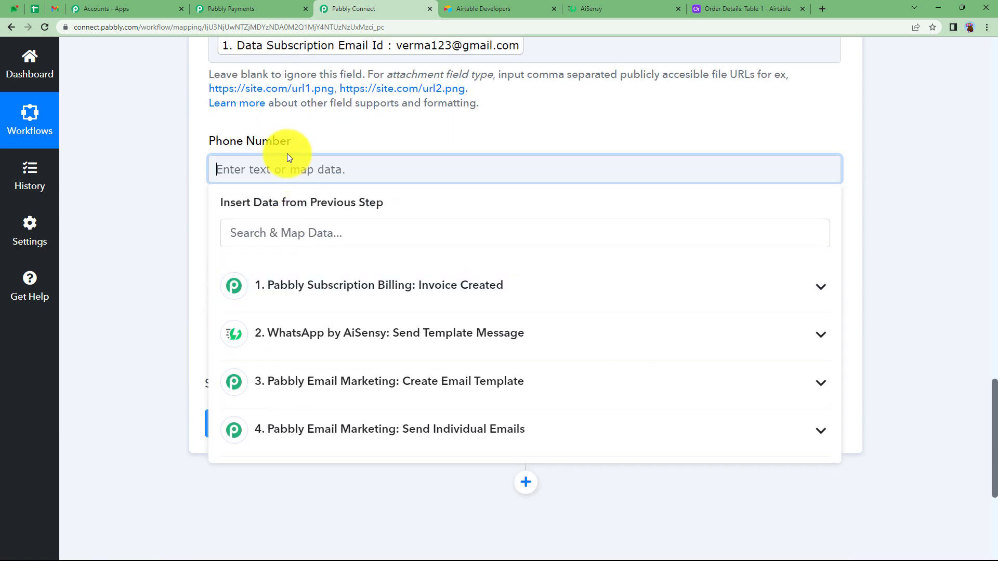
left_click(319, 233)
type("07")
scroll(408, 323, "down", 2)
left_click(430, 274)
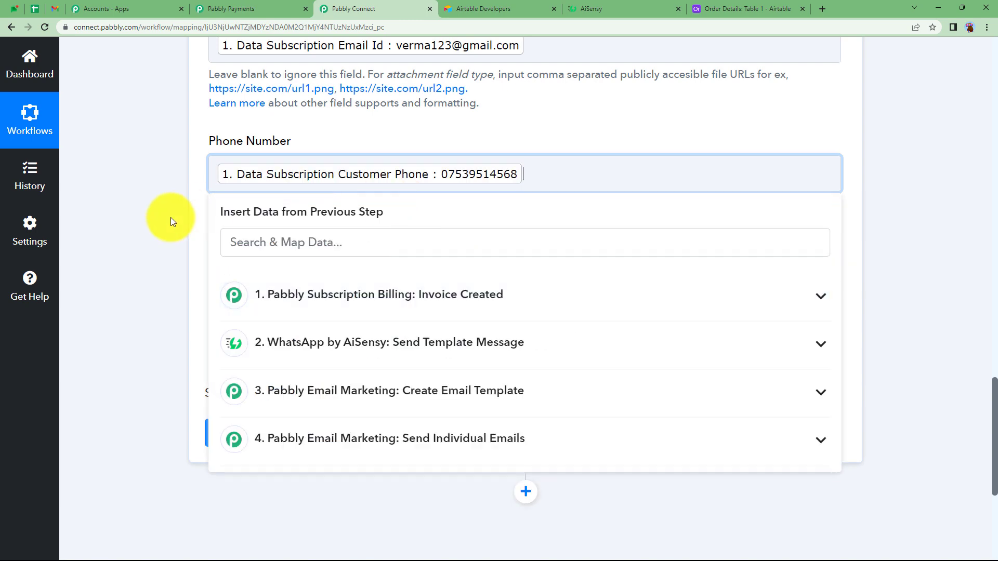
left_click(170, 218)
Step: Map the Airtable record's Cost field to Data Subscription Plan Price from the Invoice Created step
left_click(234, 297)
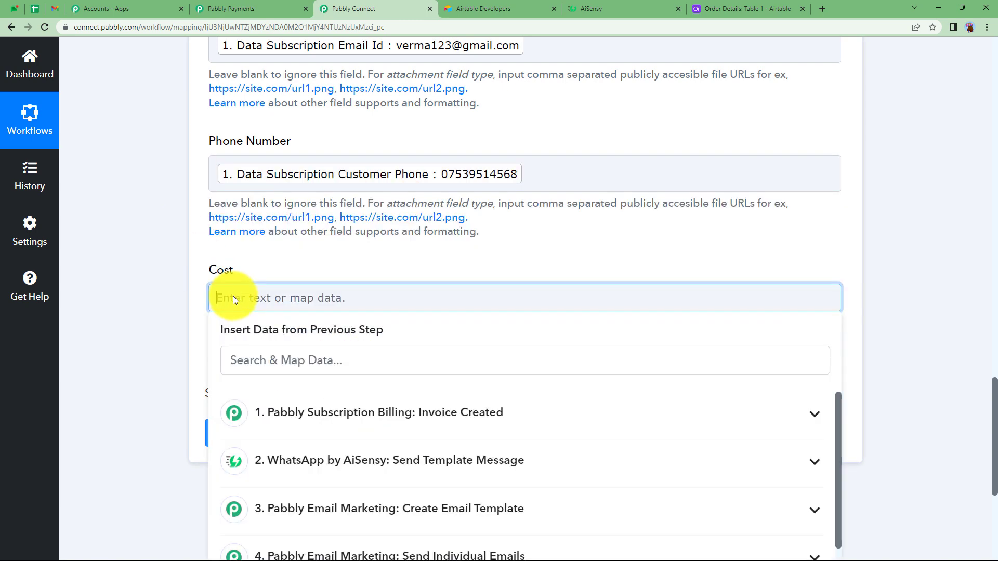
left_click(305, 405)
scroll(339, 383, "down", 7)
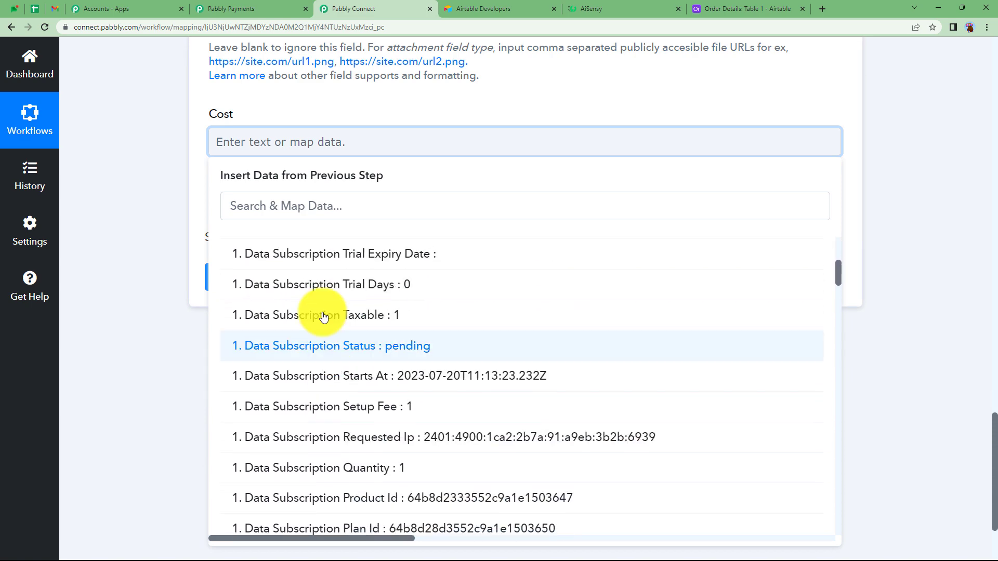
left_click(302, 211)
type("10")
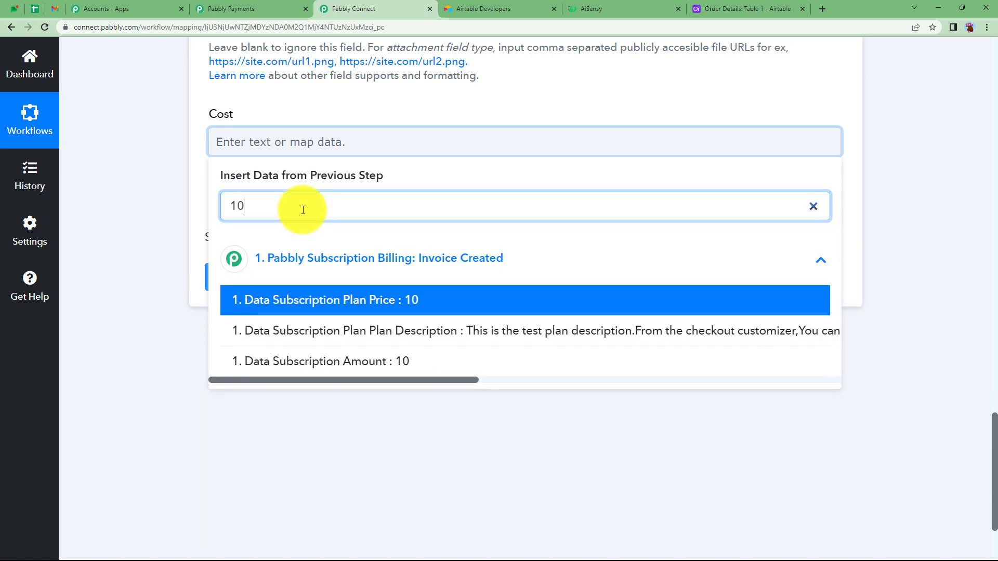
left_click(383, 301)
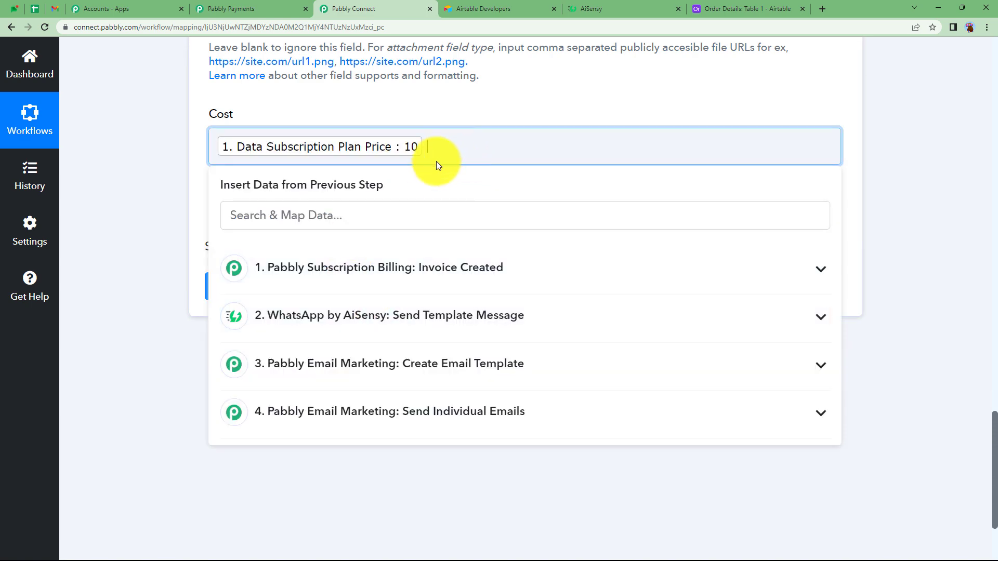
Step: Add Data Subscription Plan Currency Code after the plan price in the Cost field
left_click(364, 219)
type("inr")
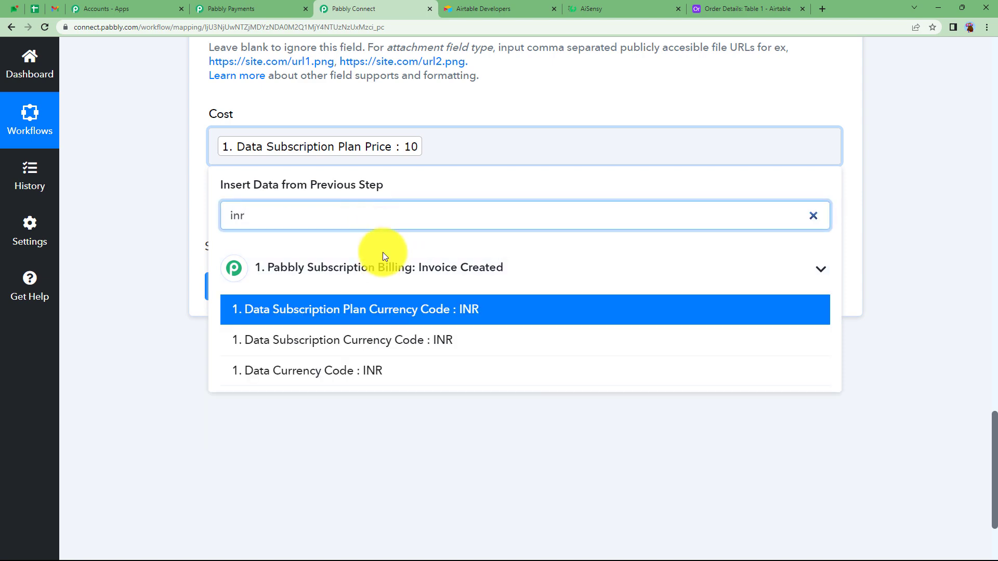
left_click(383, 299)
left_click(171, 180)
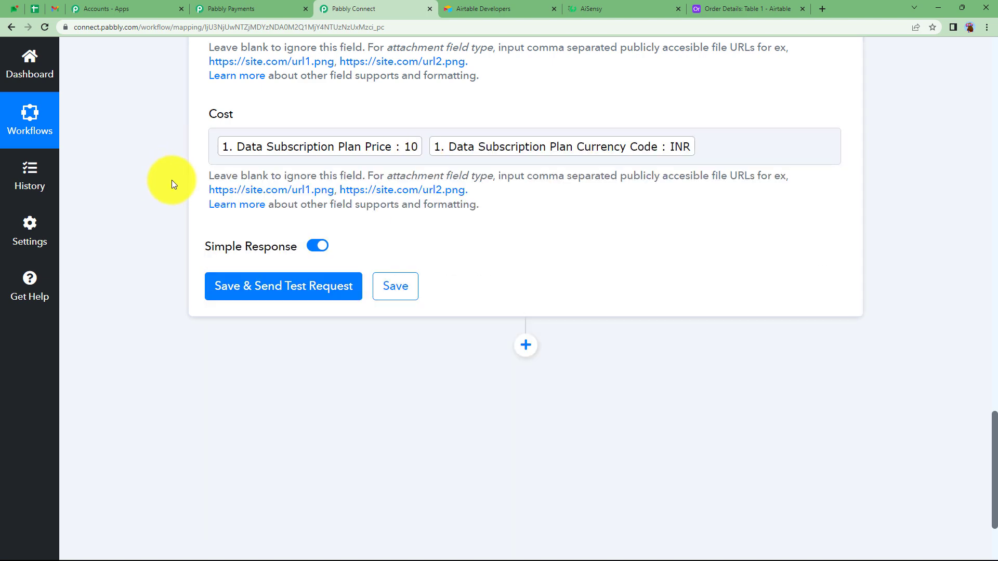
Step: Save the Airtable Create Record step with a test request and check the record ID and field values in the response
left_click(248, 280)
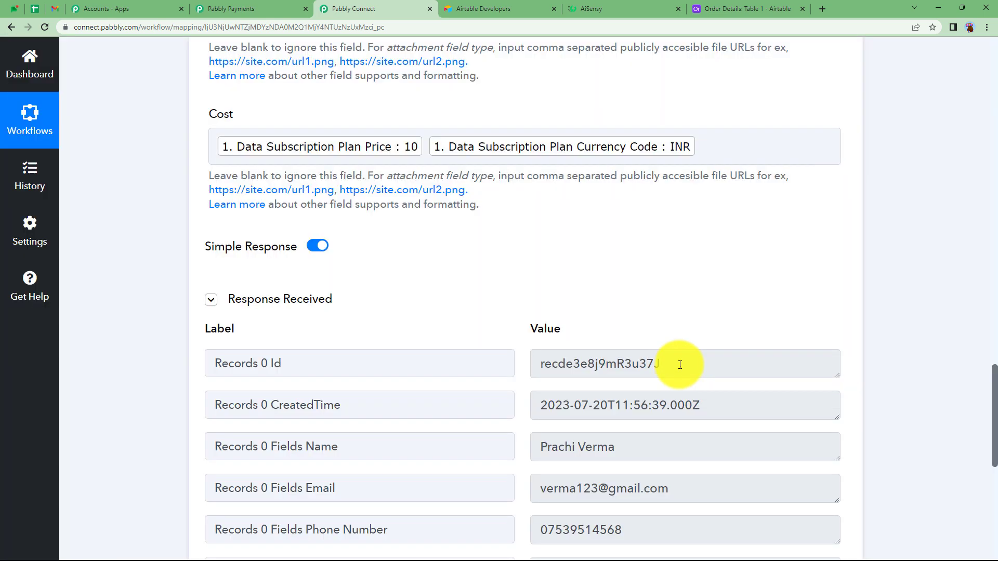
left_click_drag(680, 361, 517, 385)
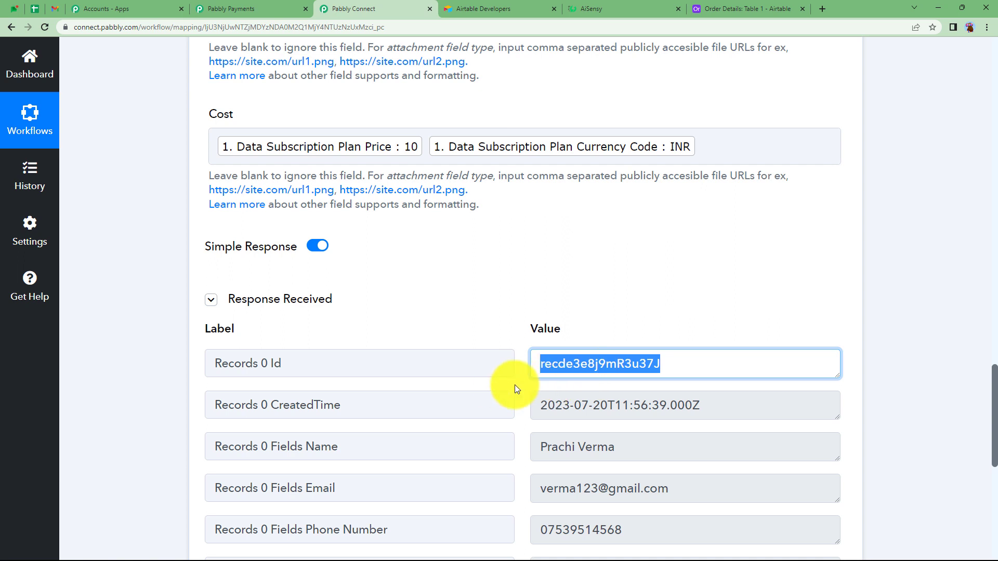
left_click(514, 385)
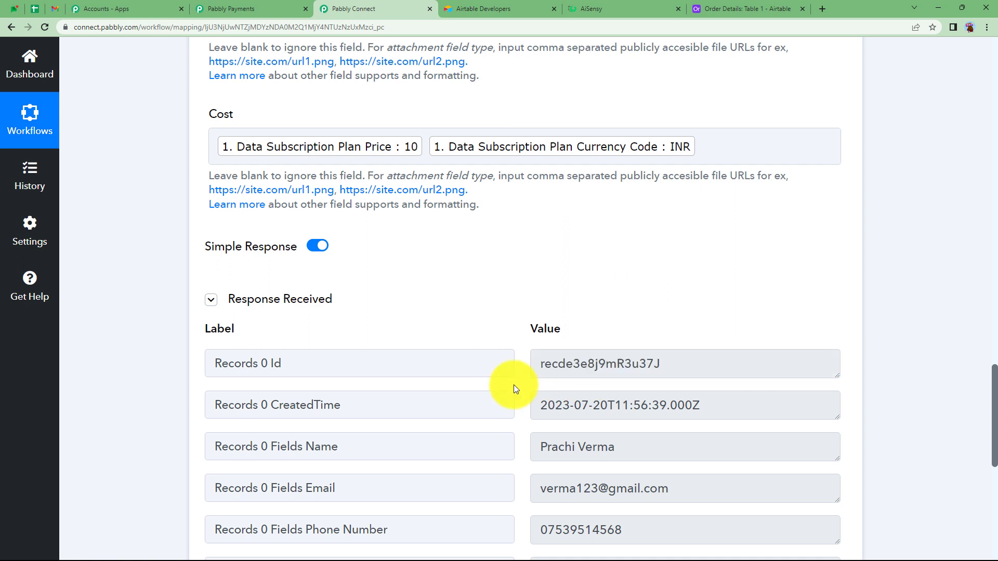
scroll(517, 385, "down", 3)
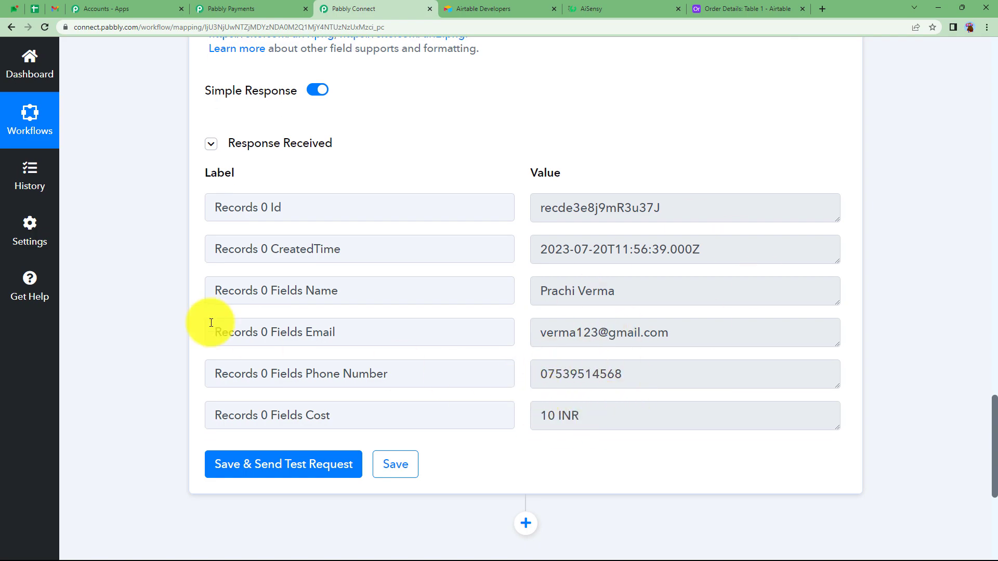
Step: Collapse the Airtable step and check the test record in Table 1 of the Order Details base in Airtable
scroll(187, 307, "up", 15)
scroll(187, 304, "up", 10)
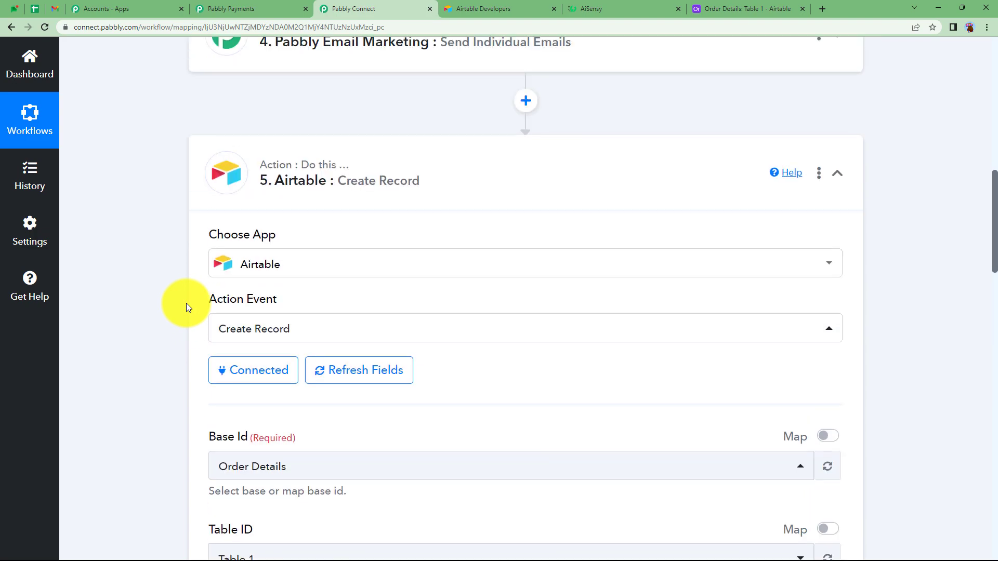
left_click(360, 371)
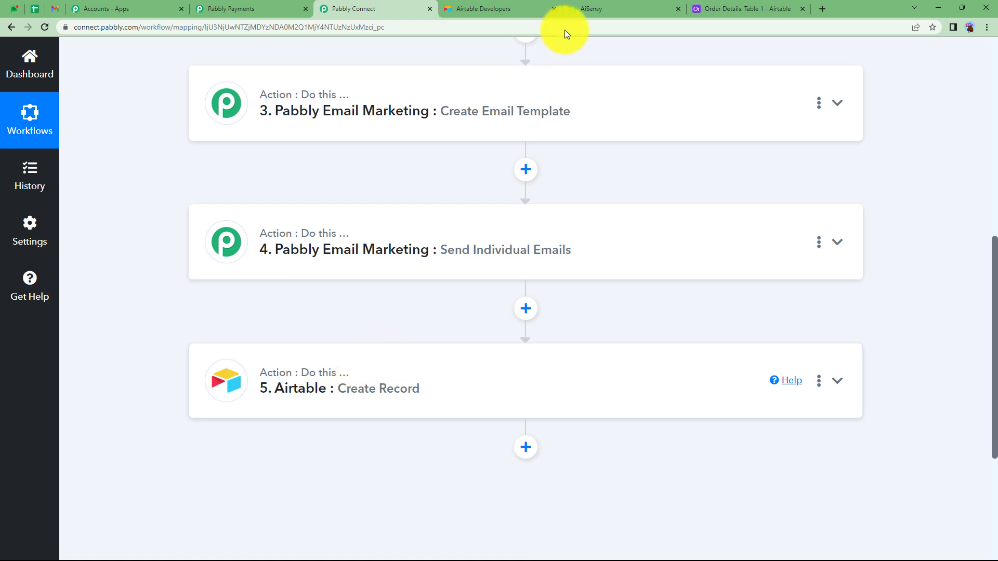
left_click(725, 6)
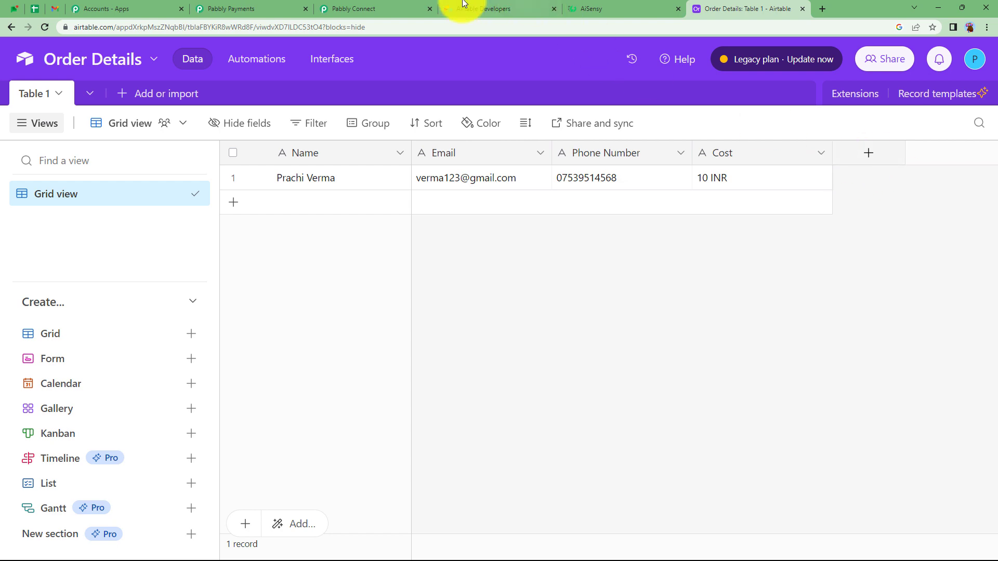
Step: Return to Pabbly Connect and review the whole workflow, from the Invoice Created trigger to the Airtable Create Record action
left_click(357, 4)
scroll(300, 325, "up", 5)
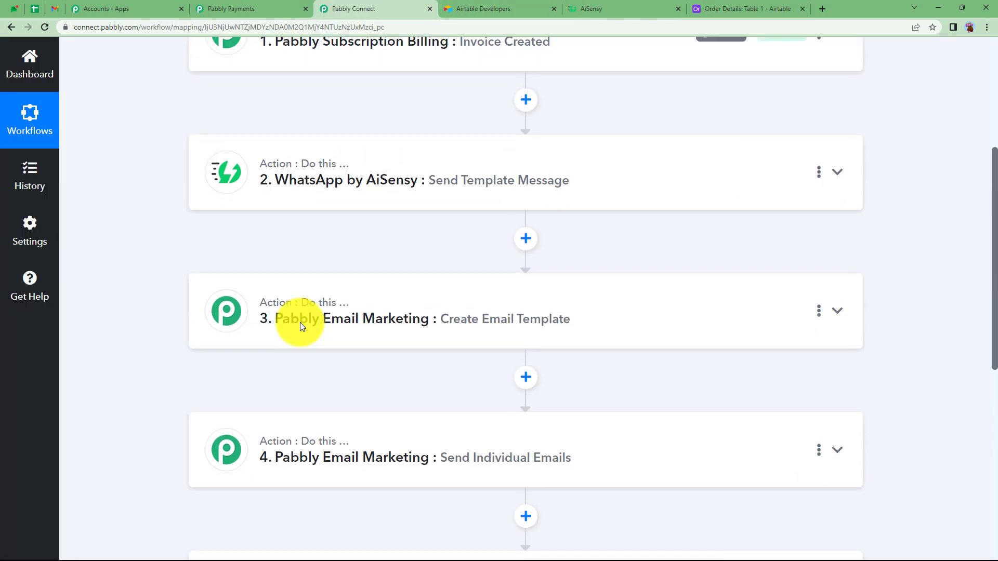
scroll(302, 327, "up", 3)
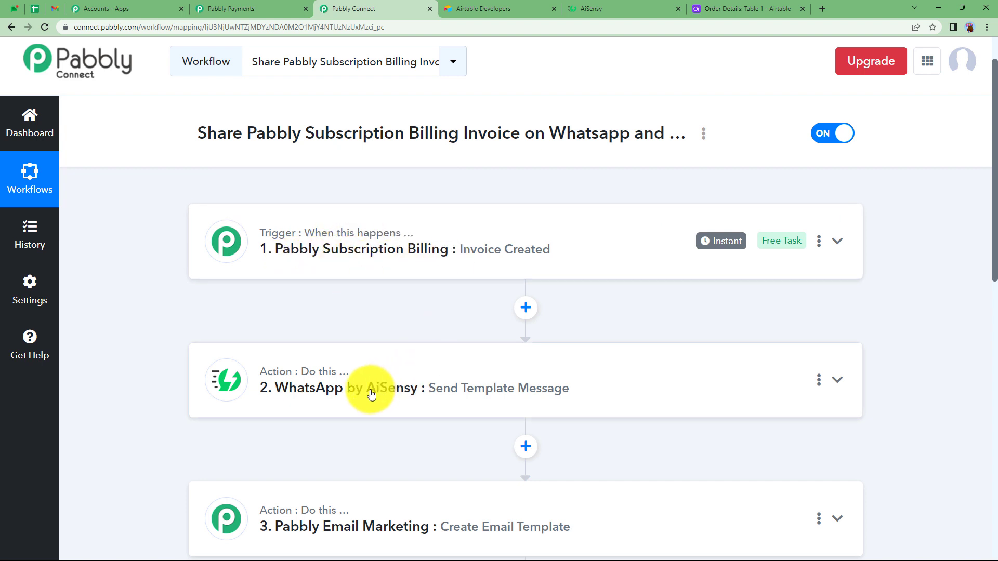
scroll(371, 394, "down", 4)
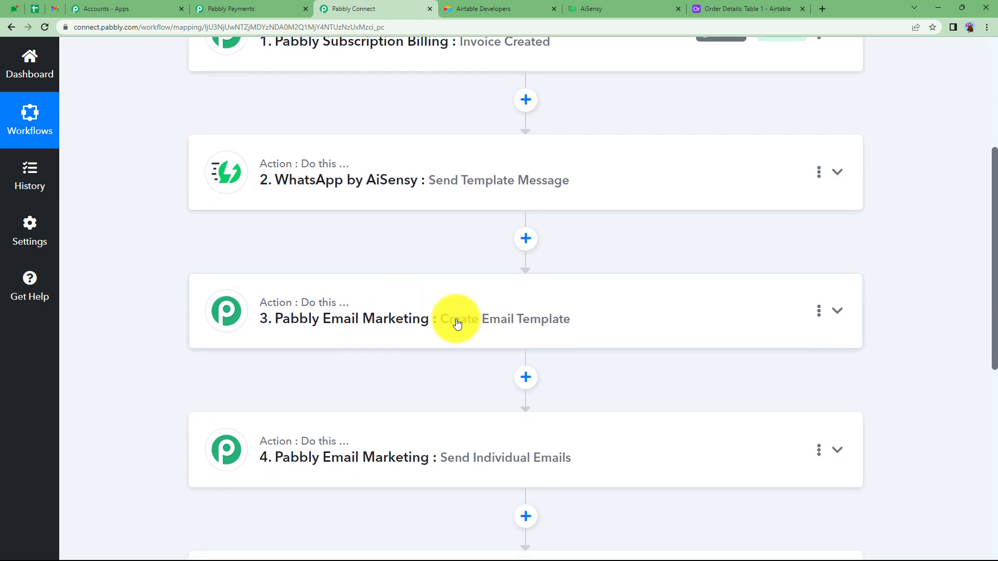
scroll(363, 385, "down", 2)
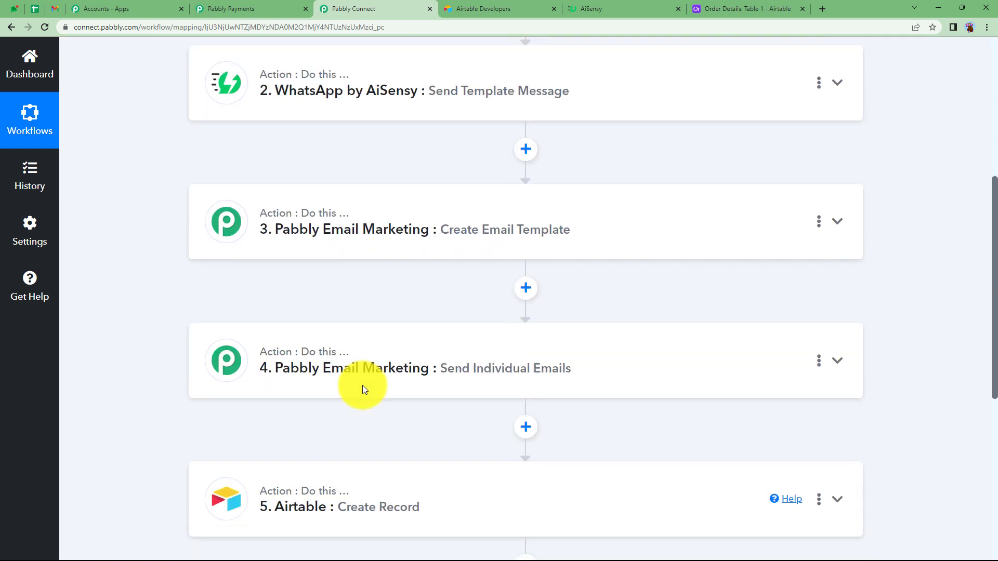
scroll(363, 385, "down", 1)
scroll(342, 383, "down", 3)
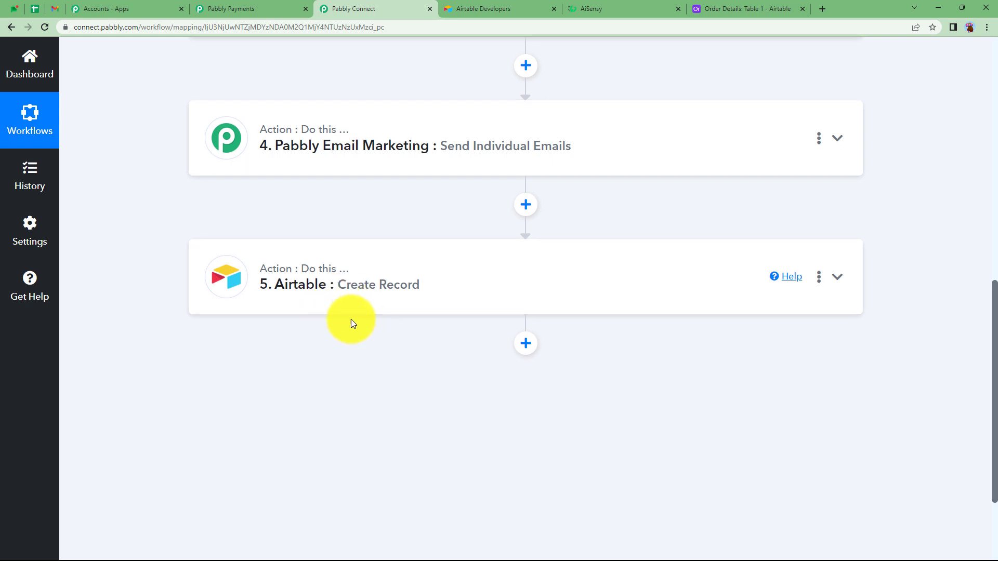
scroll(351, 320, "up", 3)
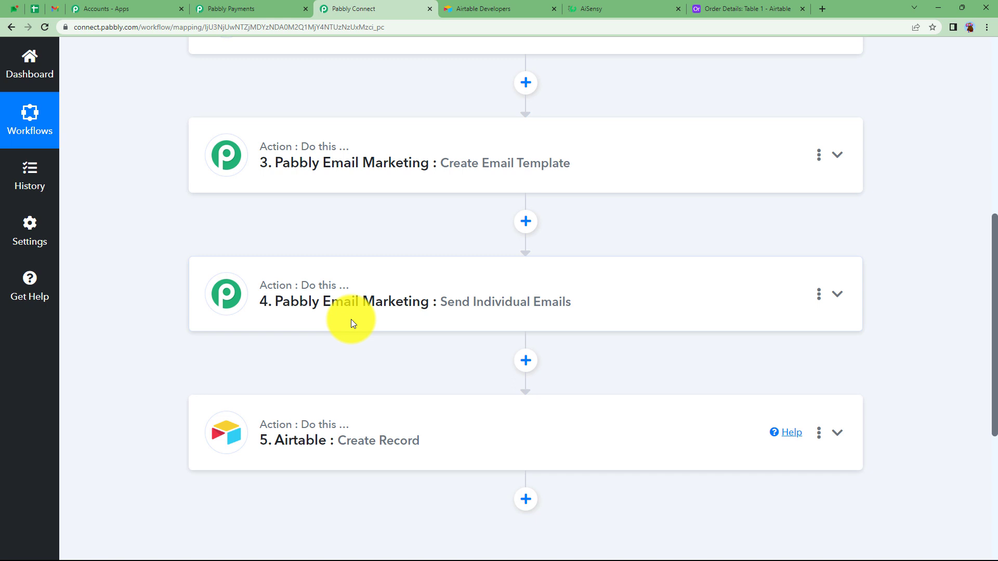
scroll(351, 323, "up", 3)
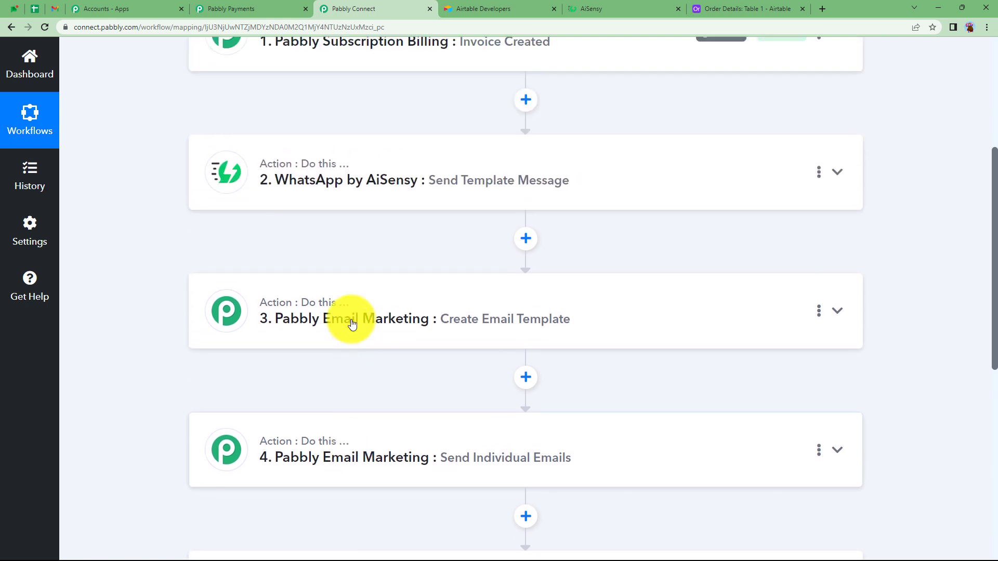
scroll(352, 324, "up", 3)
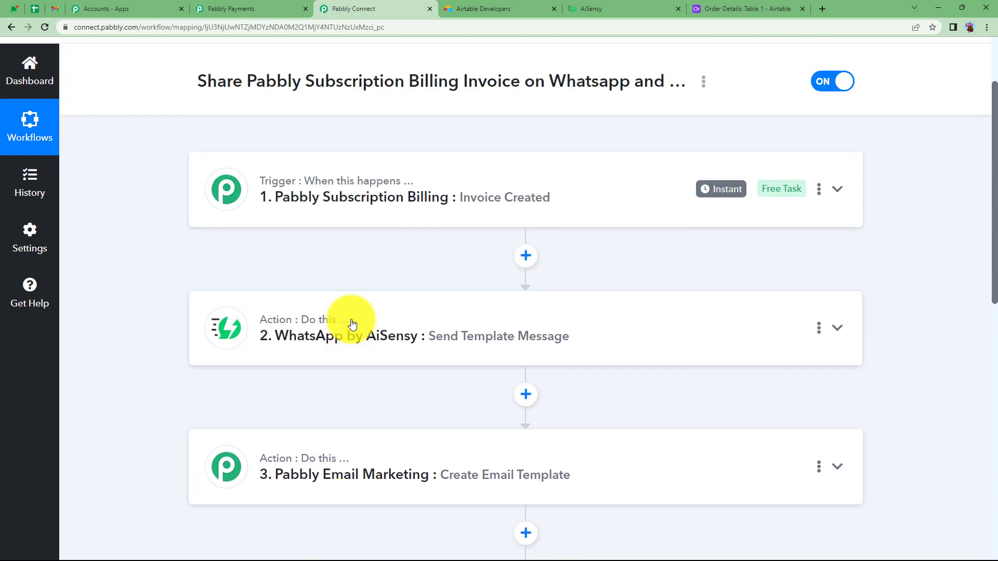